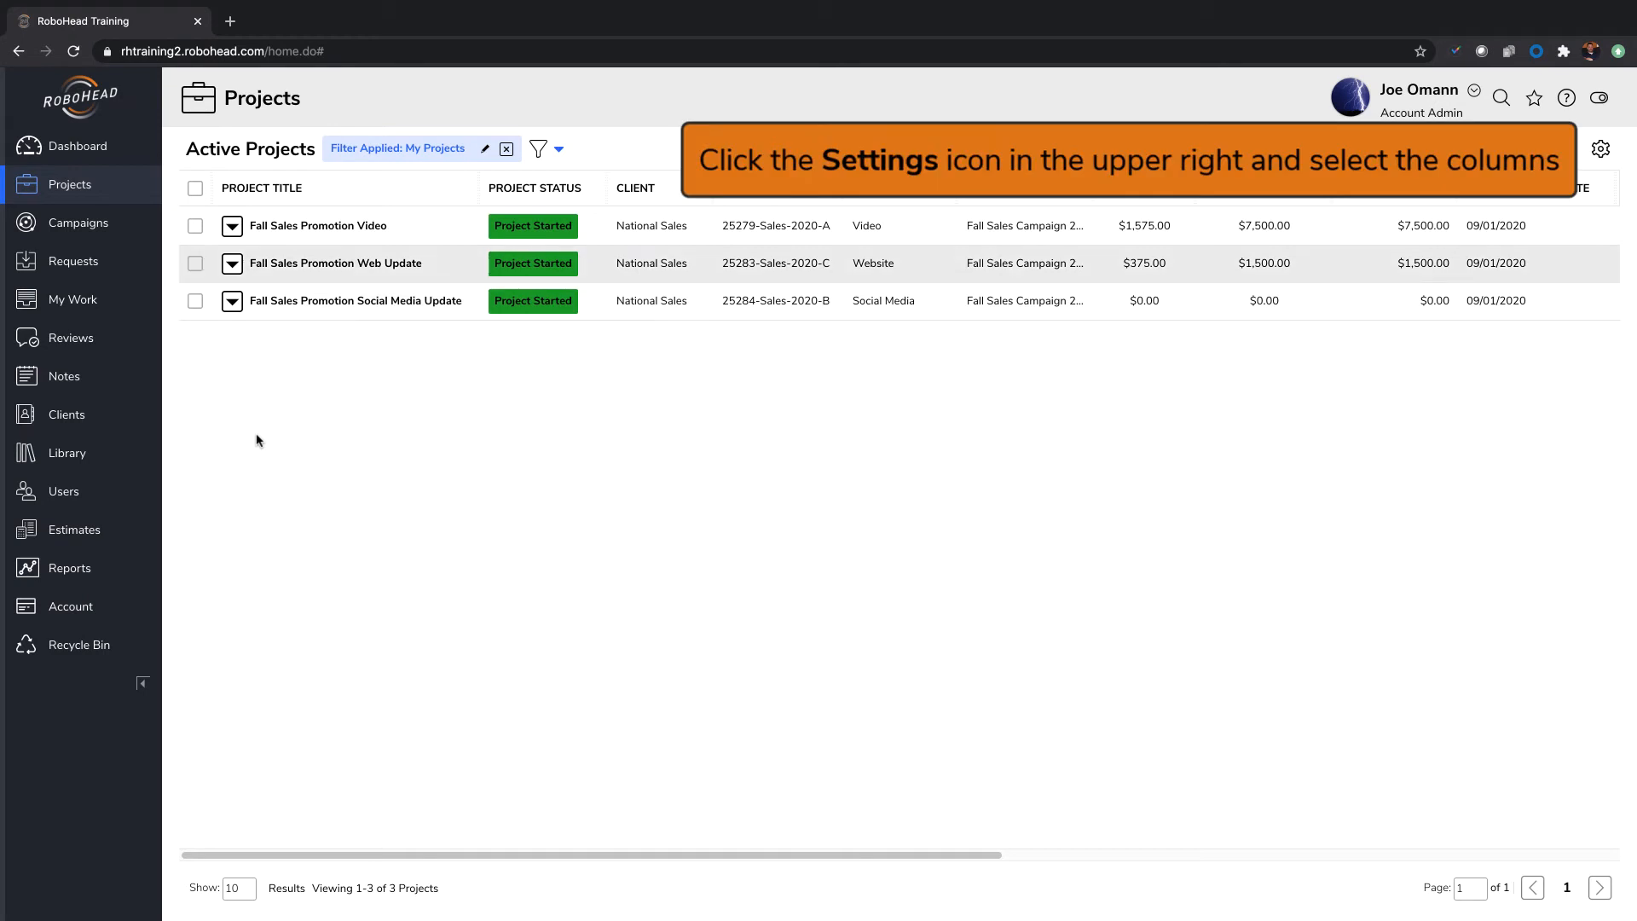
Review the column display options for the Active Projects list and close them without changing any
click(1601, 151)
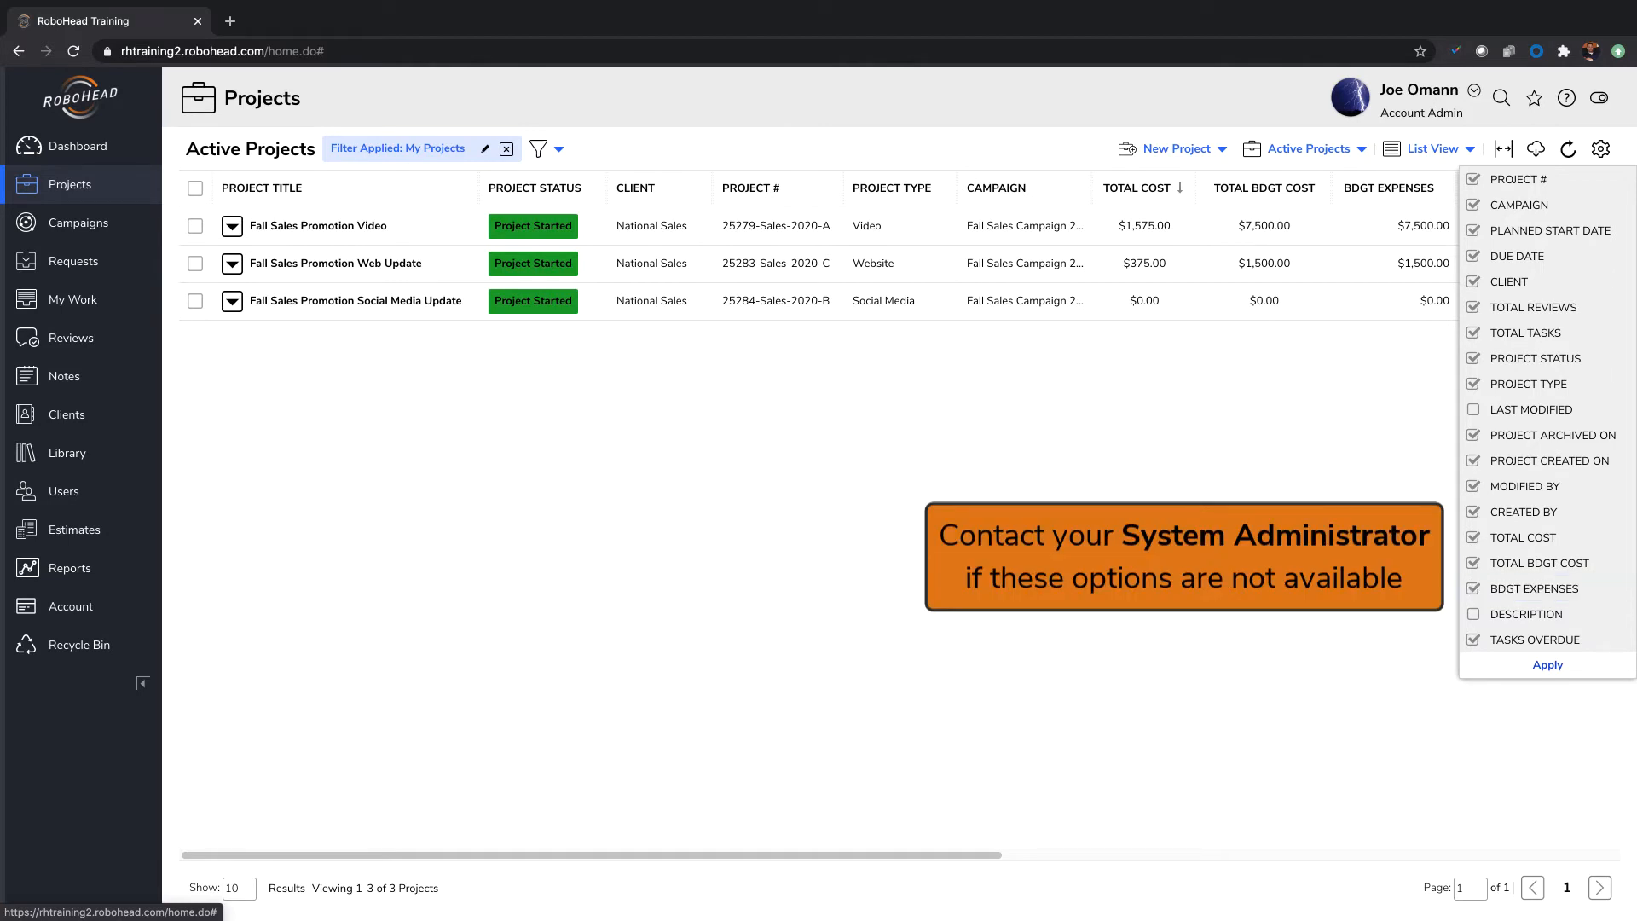
click(1415, 580)
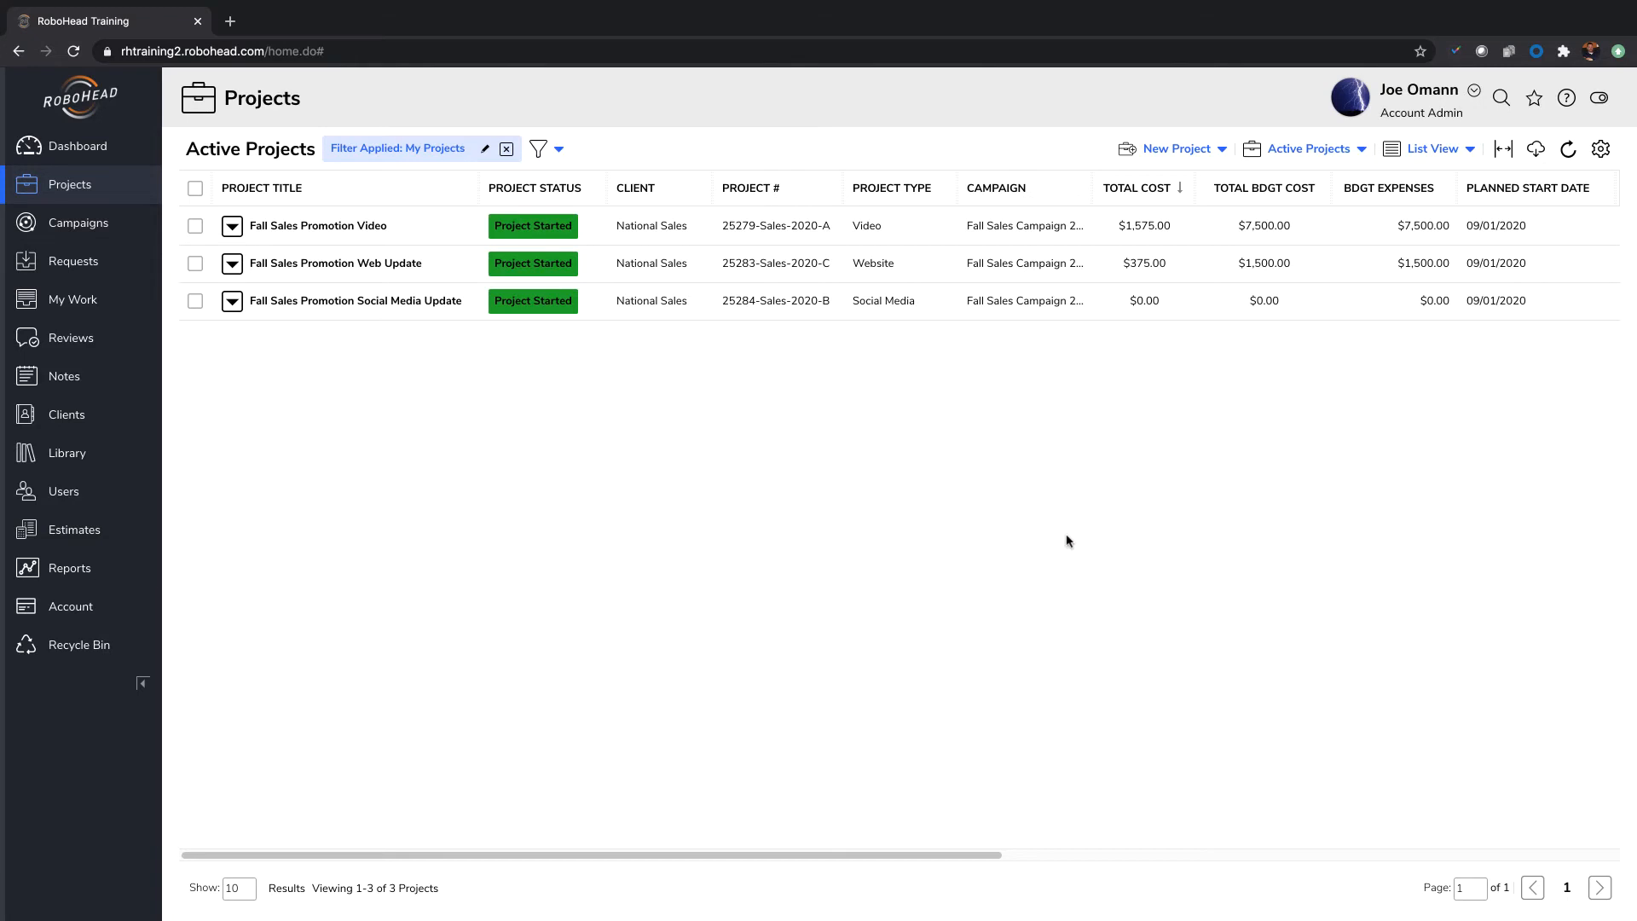
Open the Fall Sales Promotion Video project and review the display options for its Project Metrics
click(770, 224)
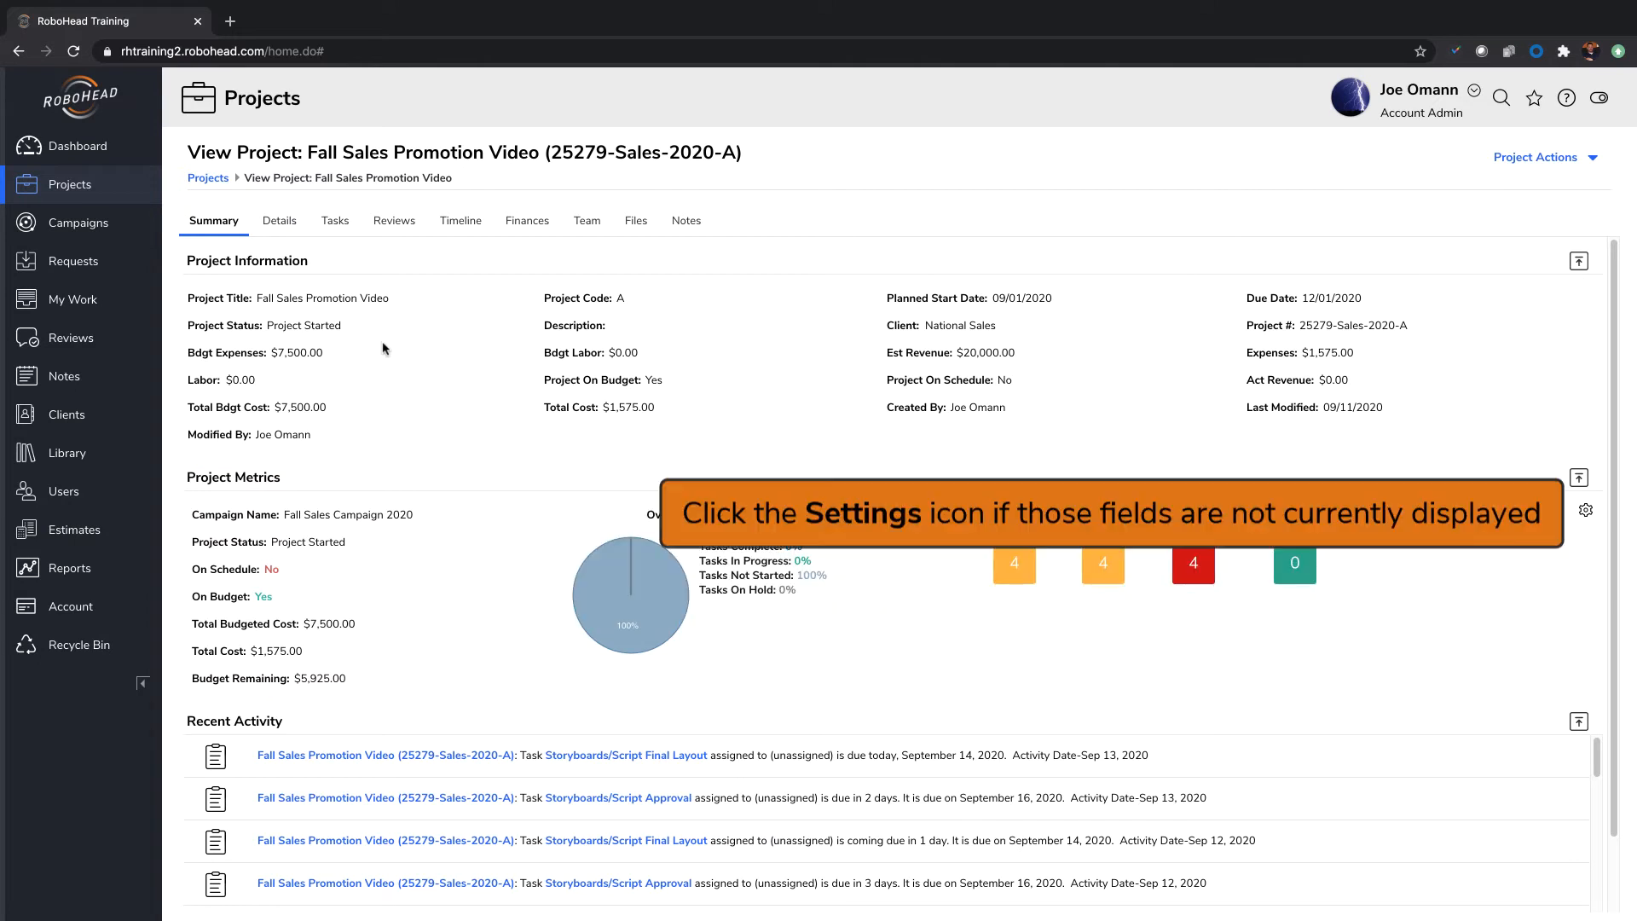
click(1585, 513)
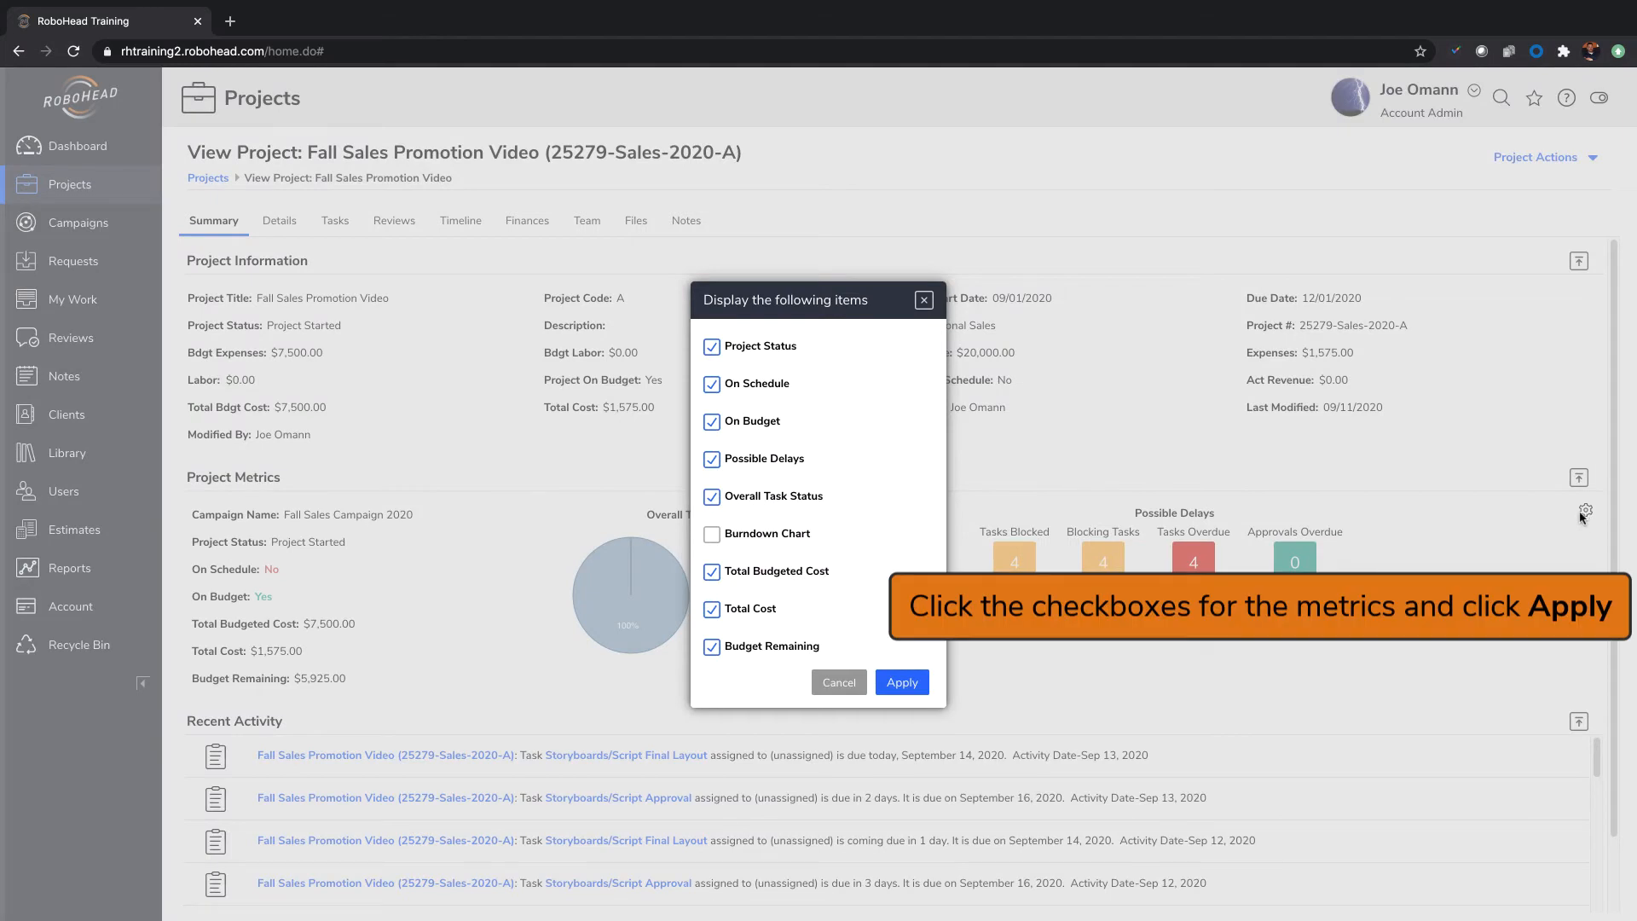
key(Escape)
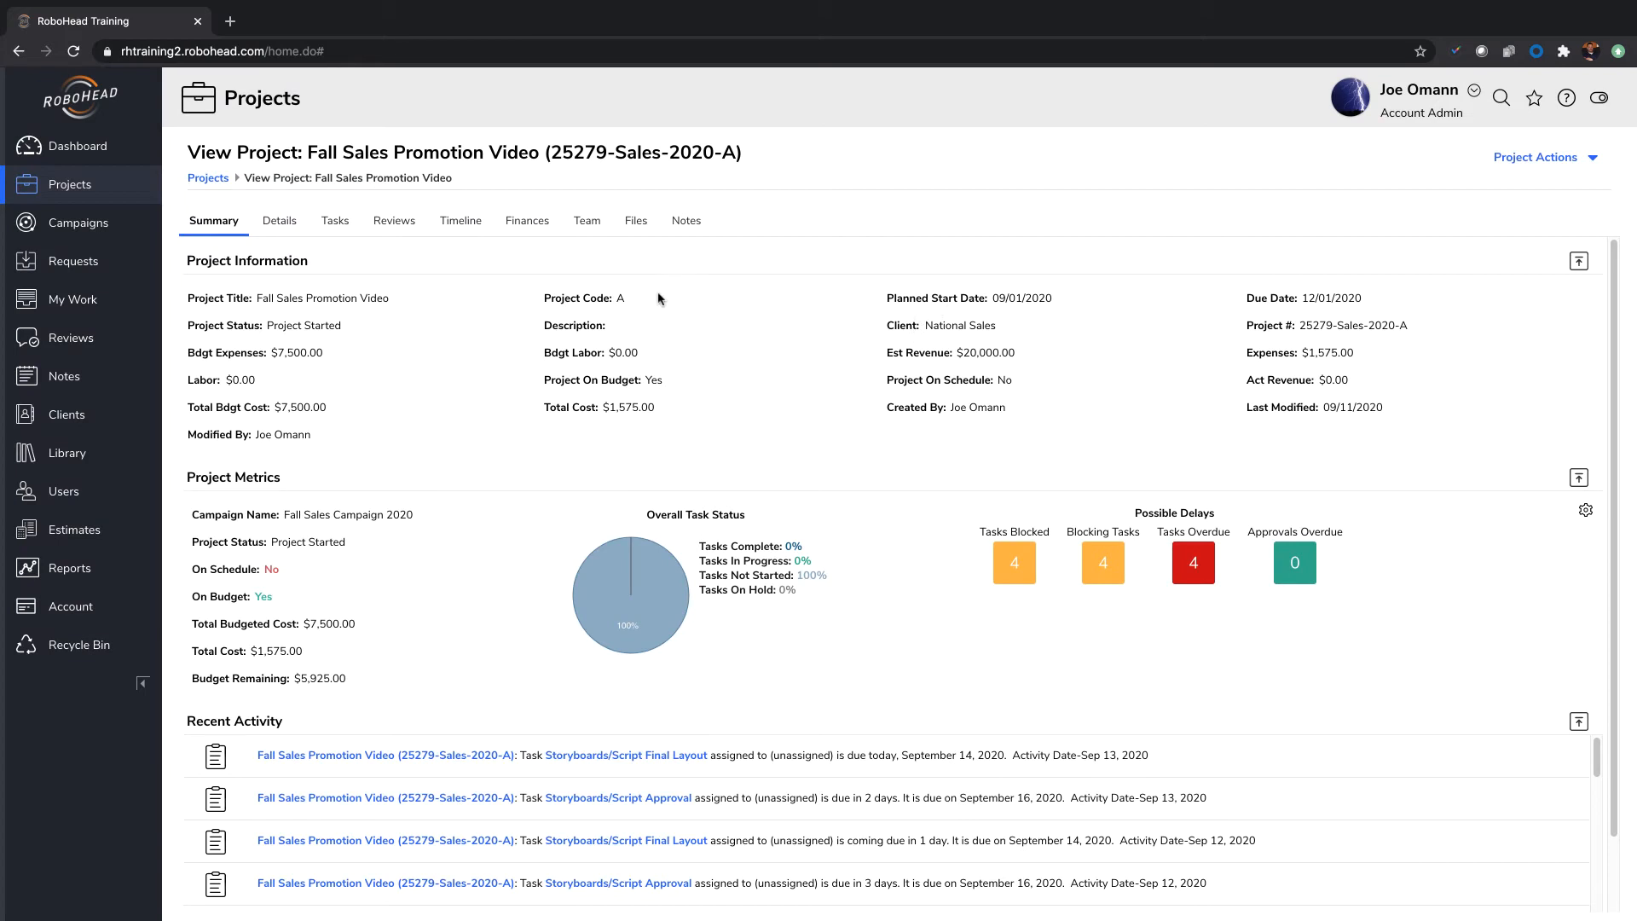
In the project's finances, add a budgeted Postage expense described as "Week of 9/28" with an amount of $25.00
click(527, 224)
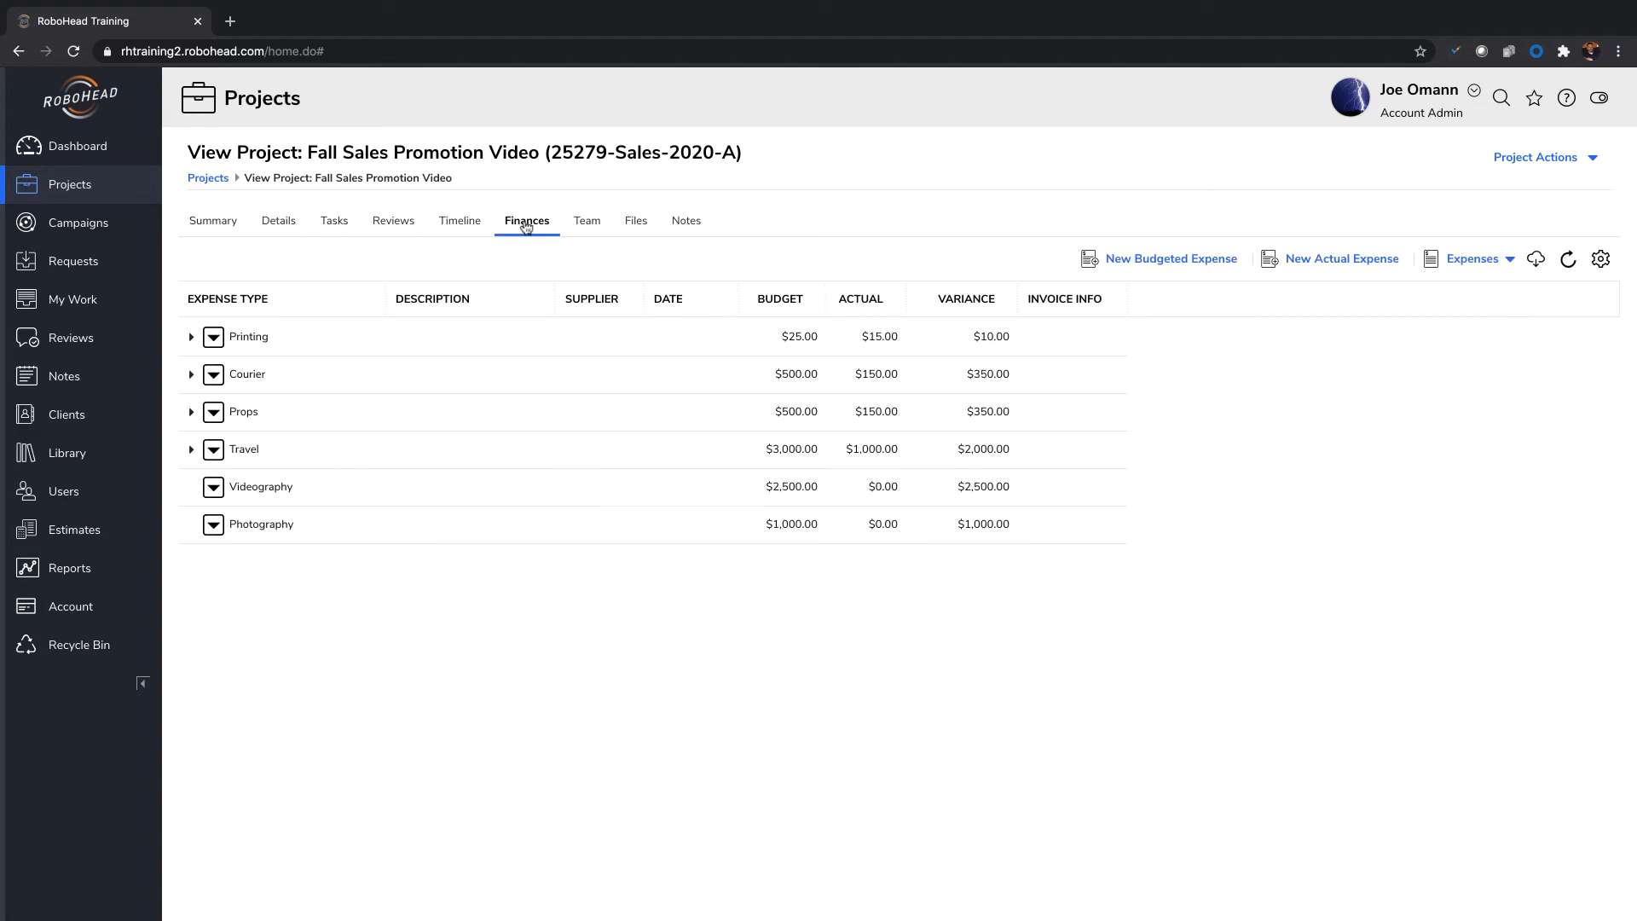
click(1092, 263)
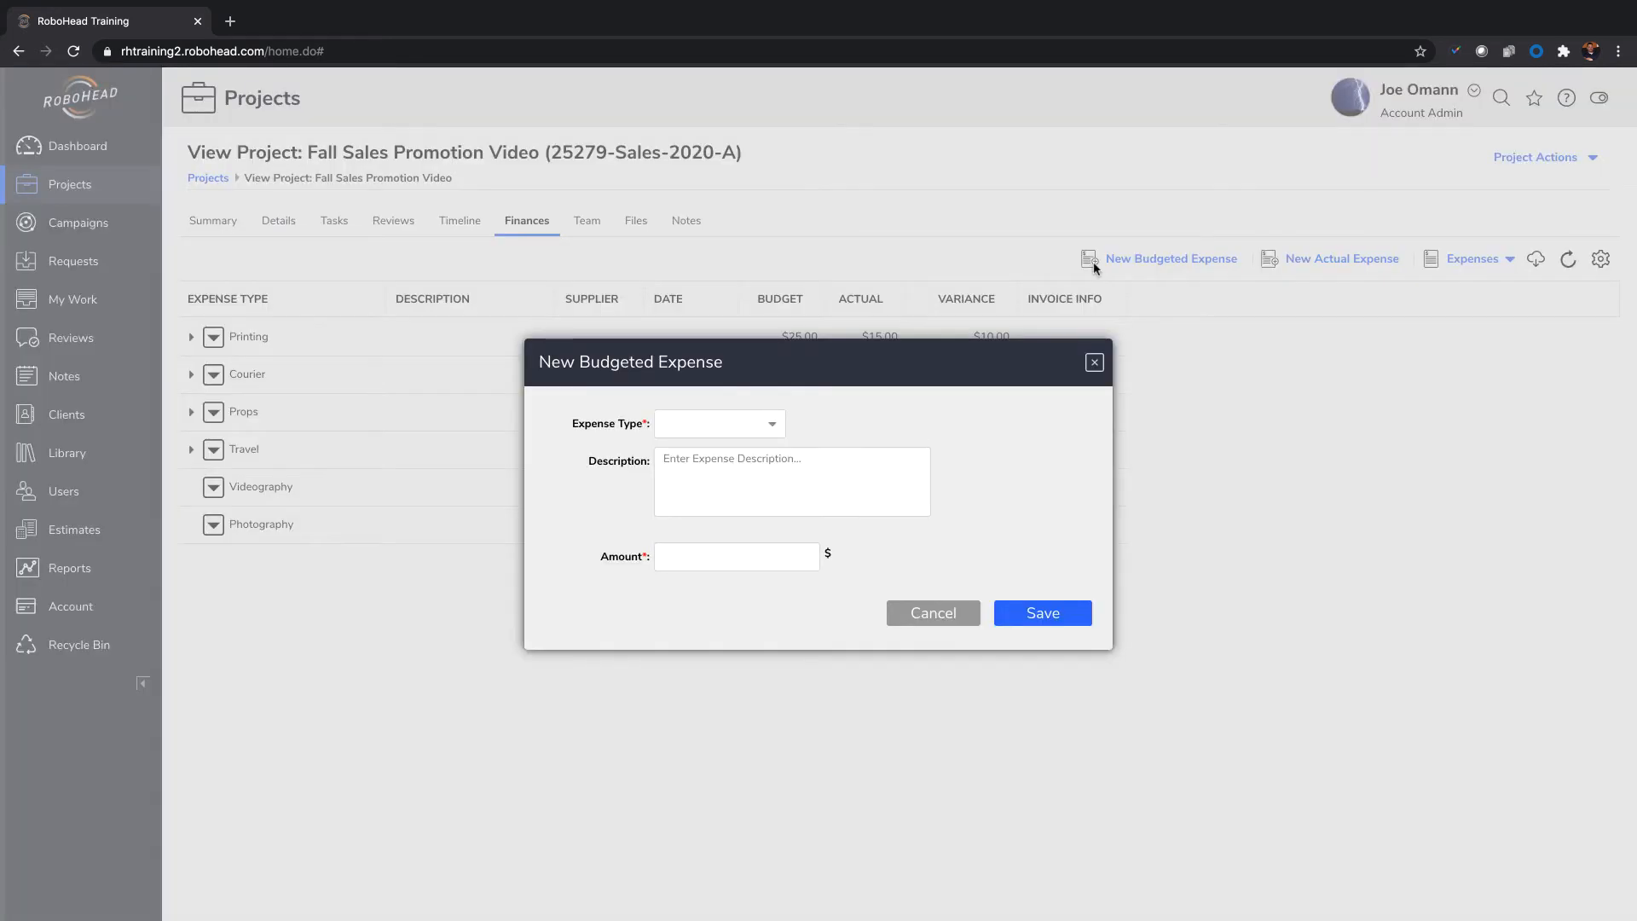
click(778, 429)
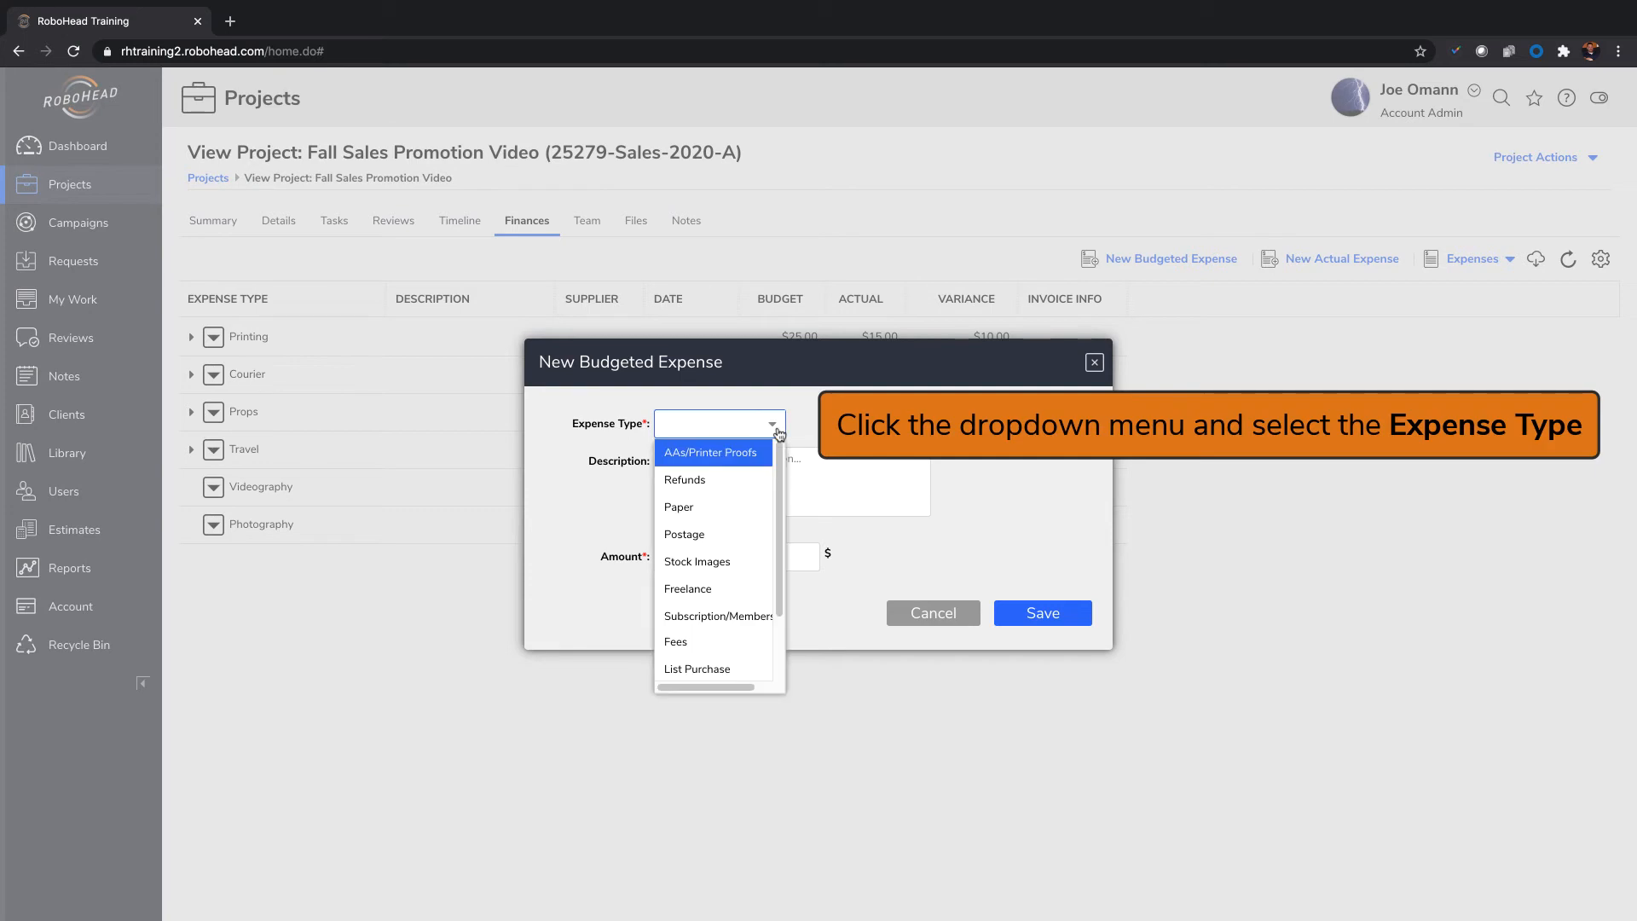
click(757, 535)
click(788, 462)
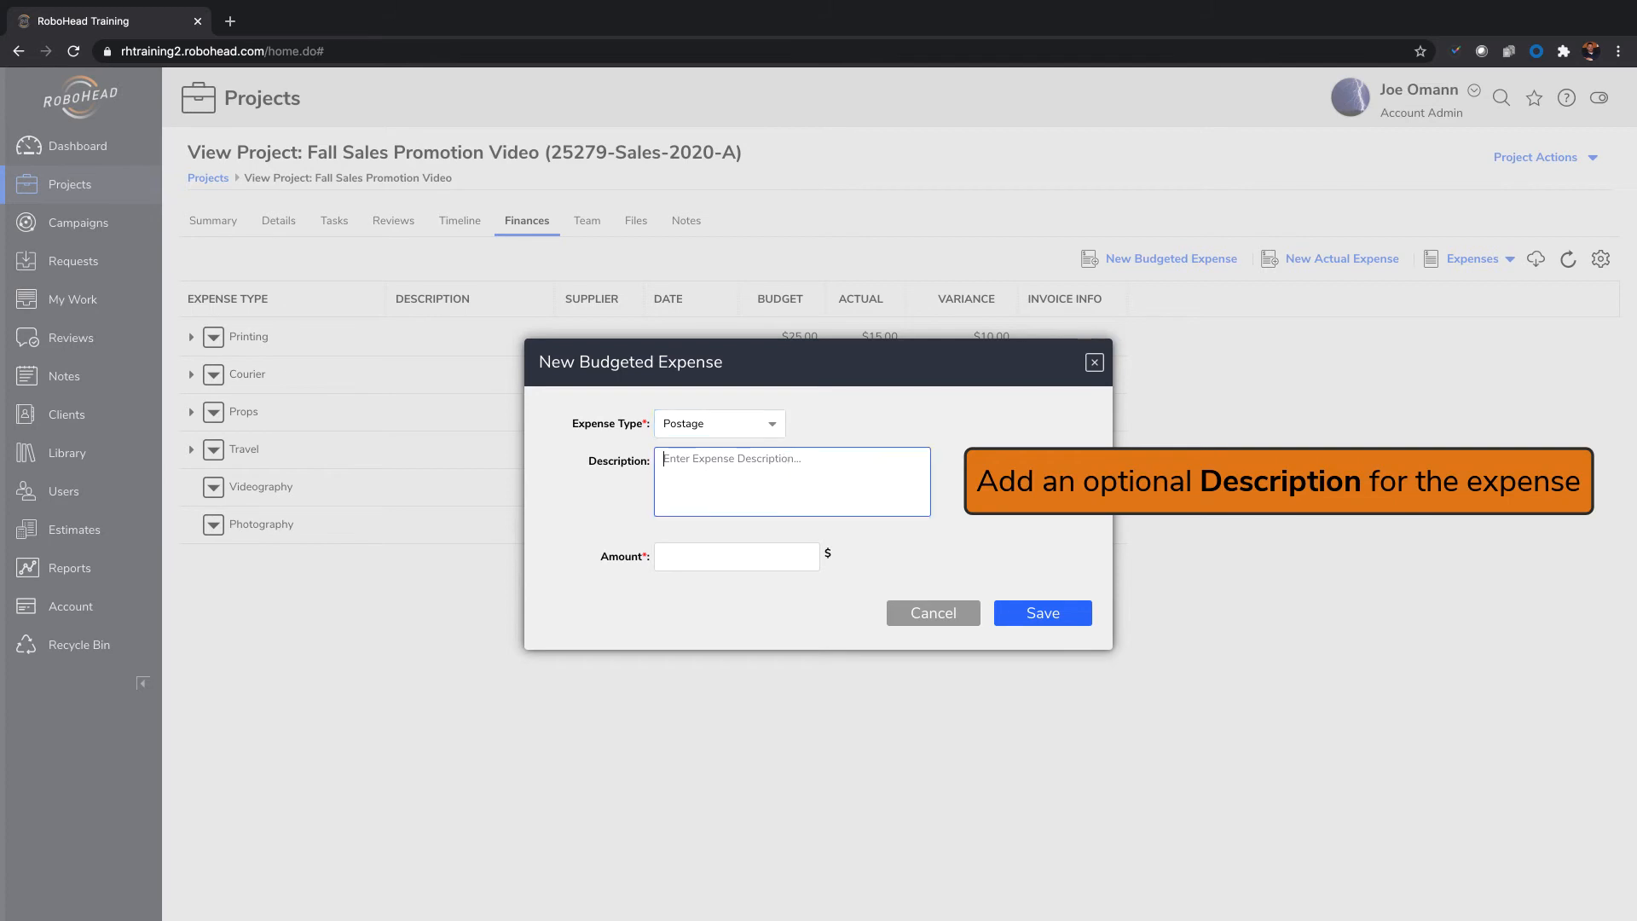
text(Week of 9/28)
click(707, 555)
text(25.00)
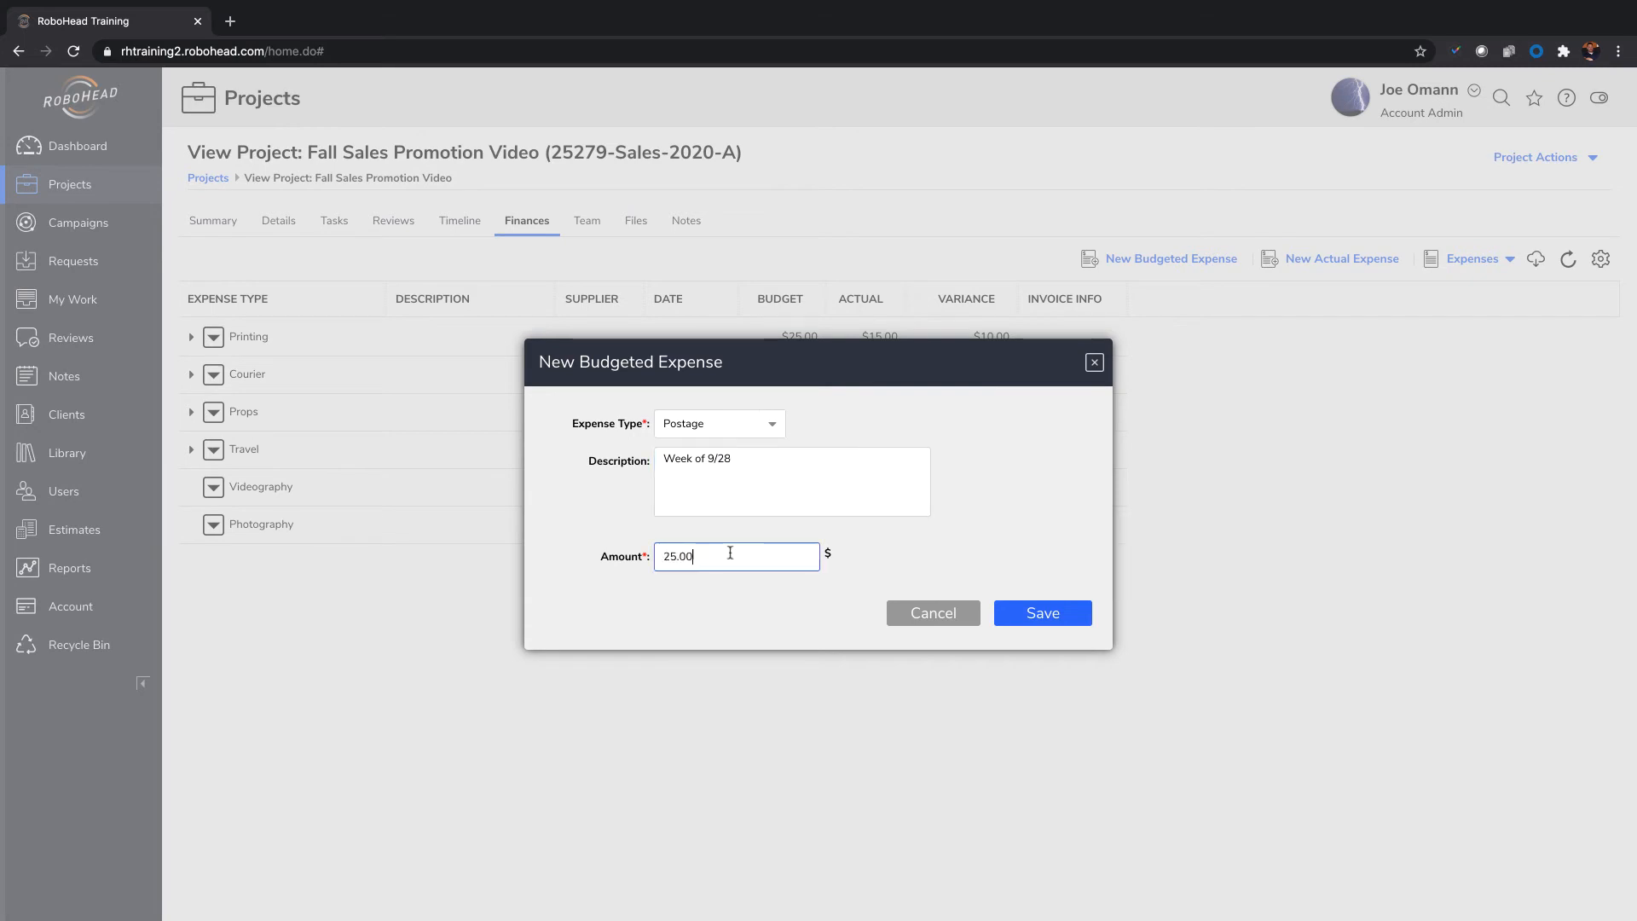
click(1060, 615)
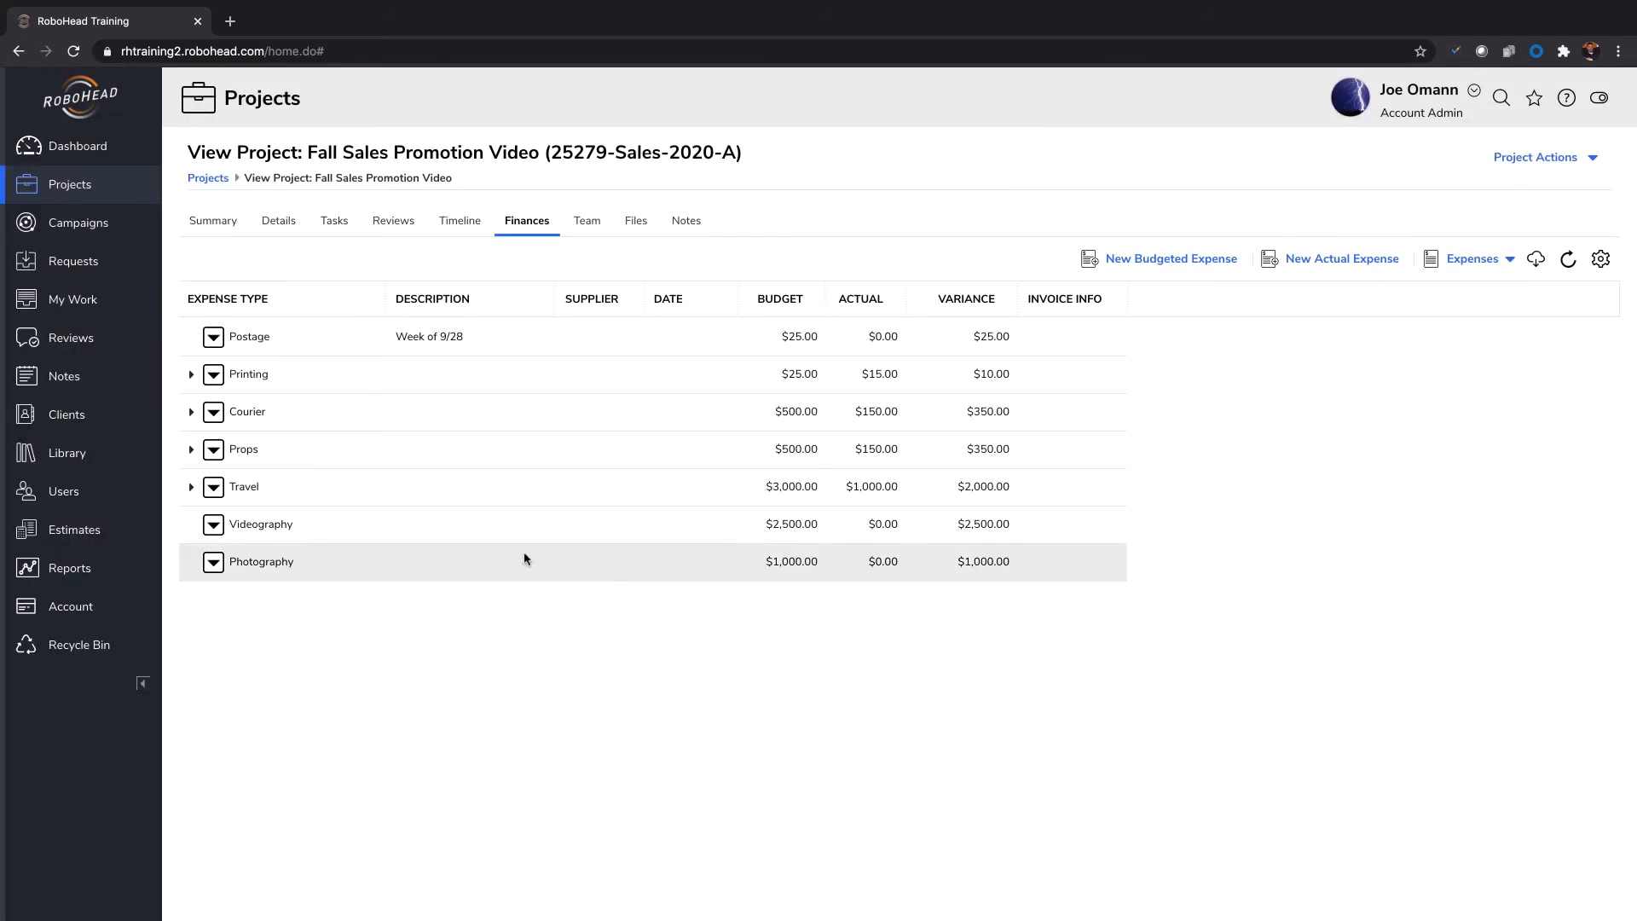
Modify the budgeted Postage expense so its amount is $20 and save it
click(214, 340)
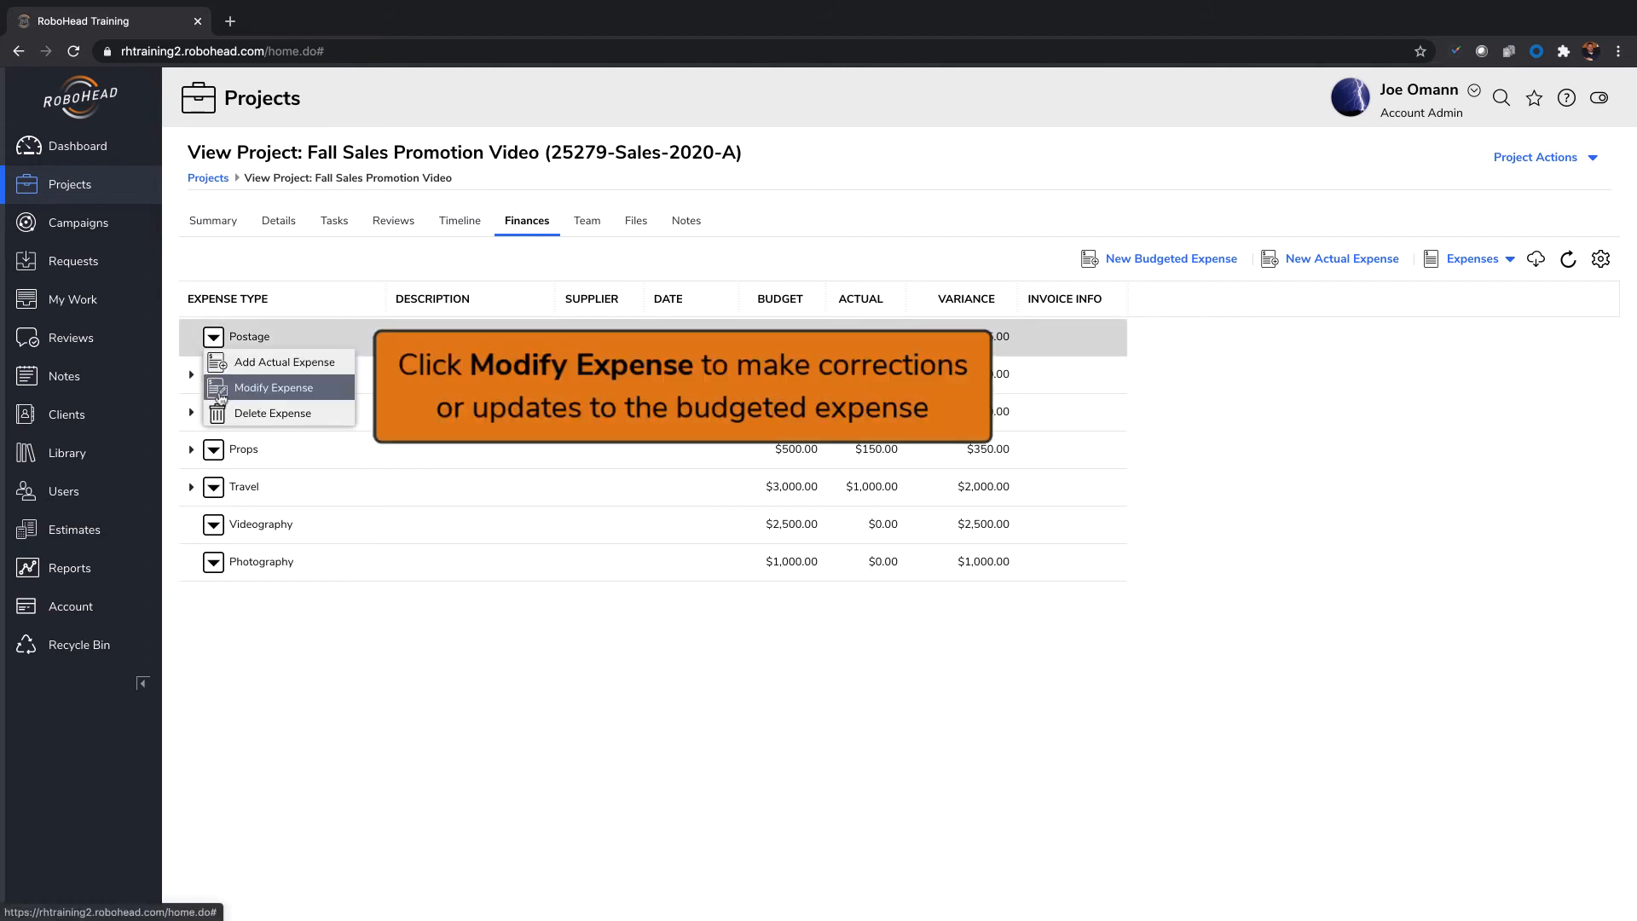
click(220, 388)
click(669, 556)
key(BackSpace)
text(0)
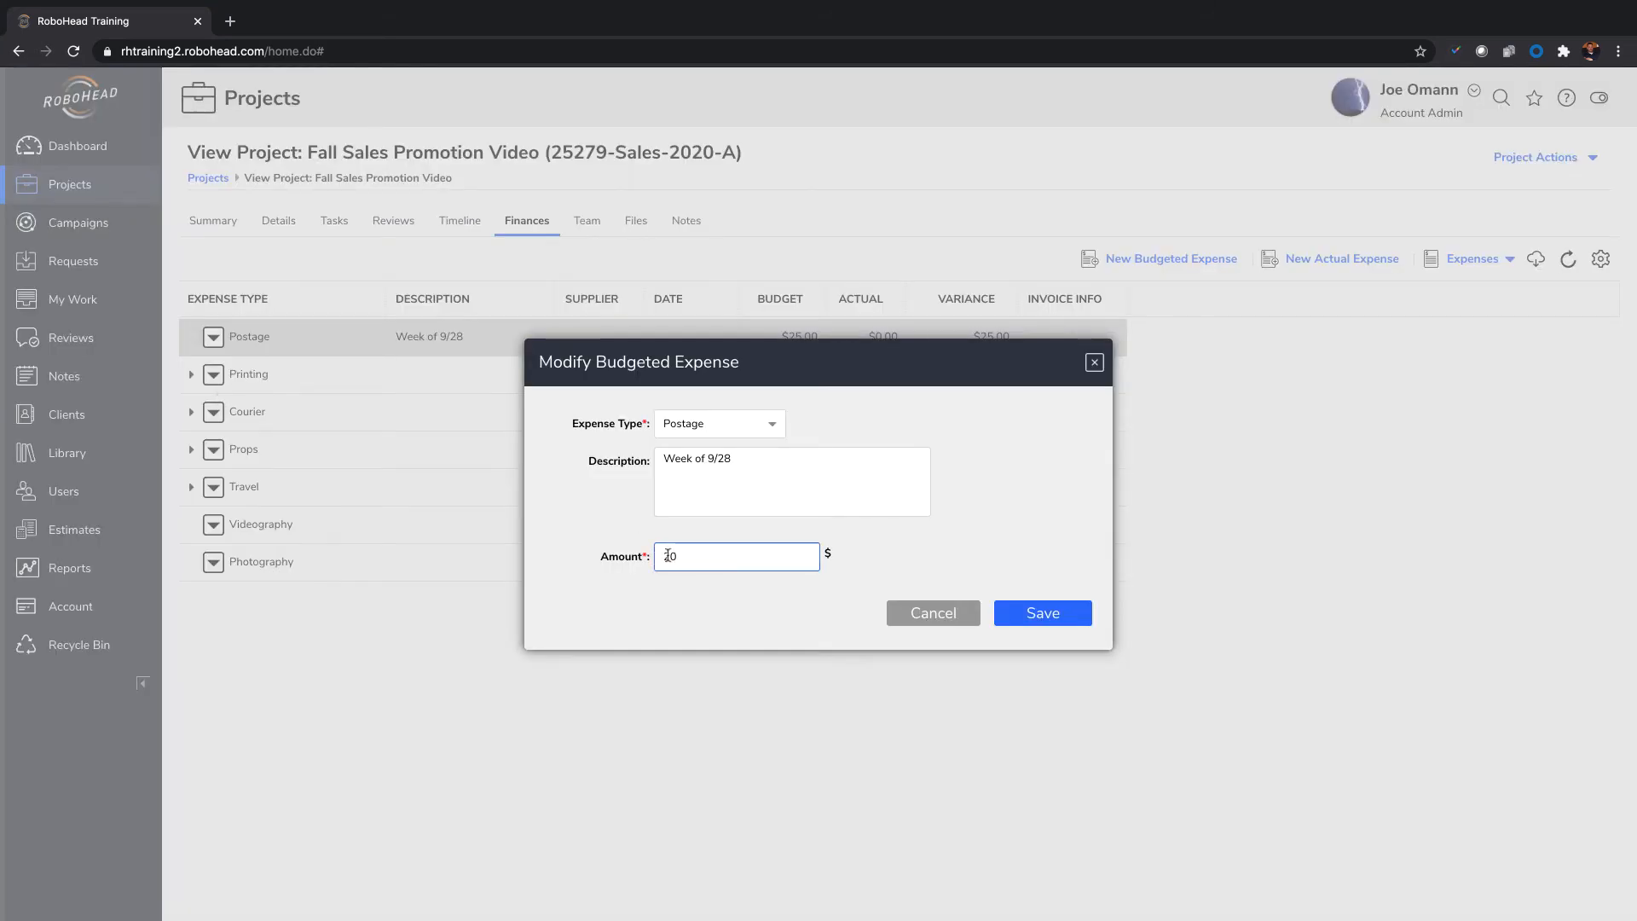
click(1042, 612)
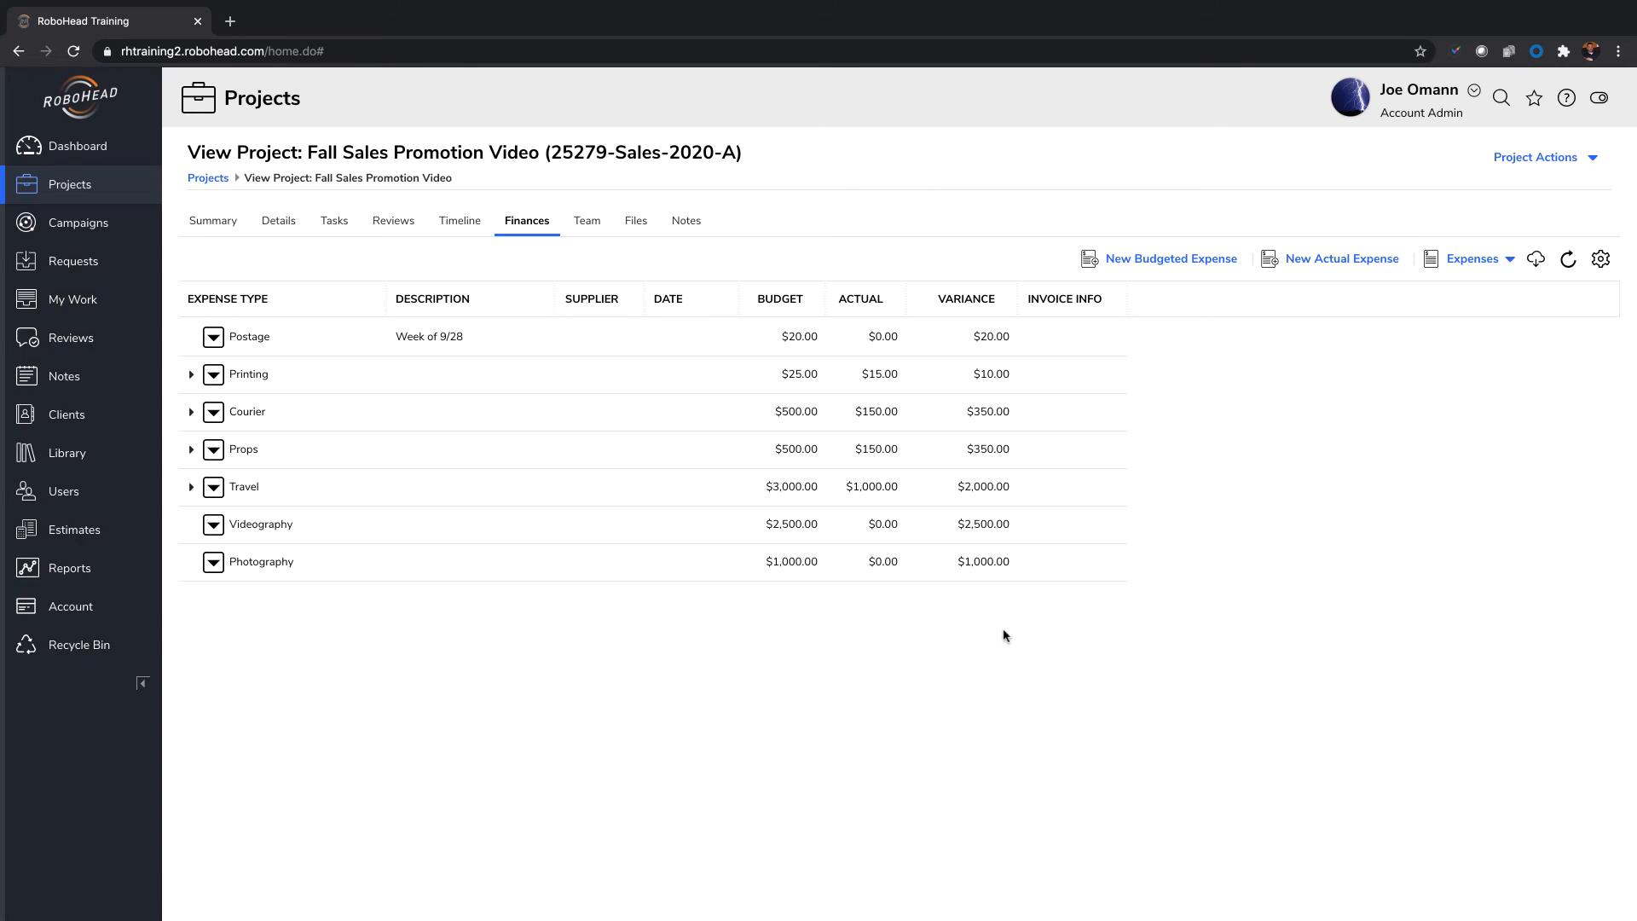
Start an actual expense against the budgeted Postage expense, dated 09/29/2020, with Fast Track Mailing Services as supplier
click(215, 338)
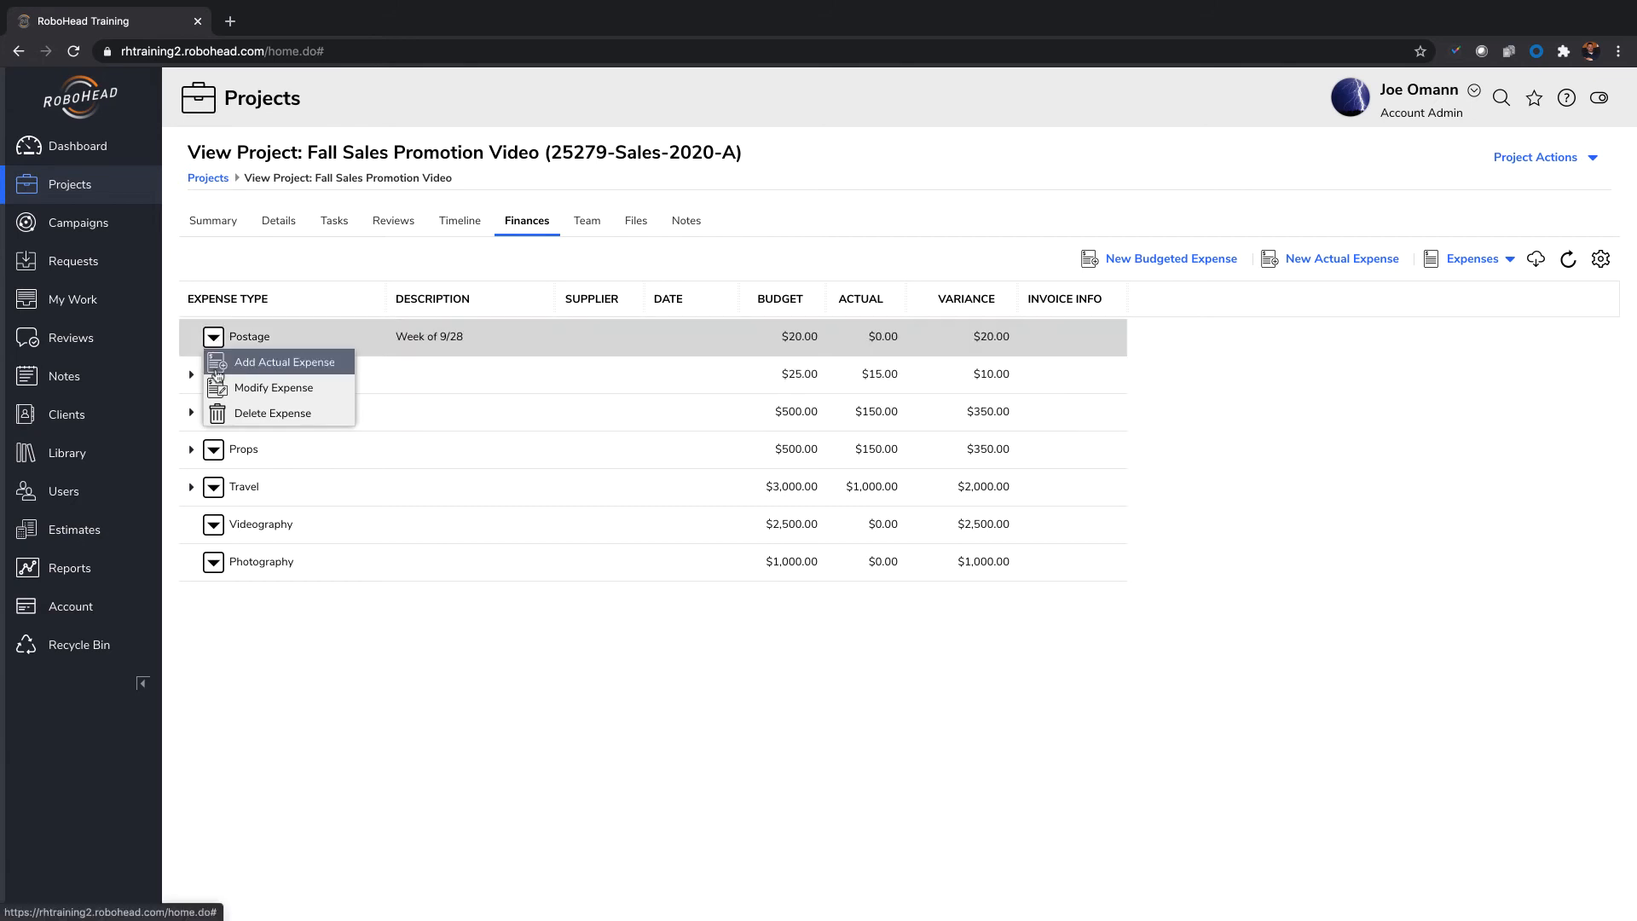
click(216, 364)
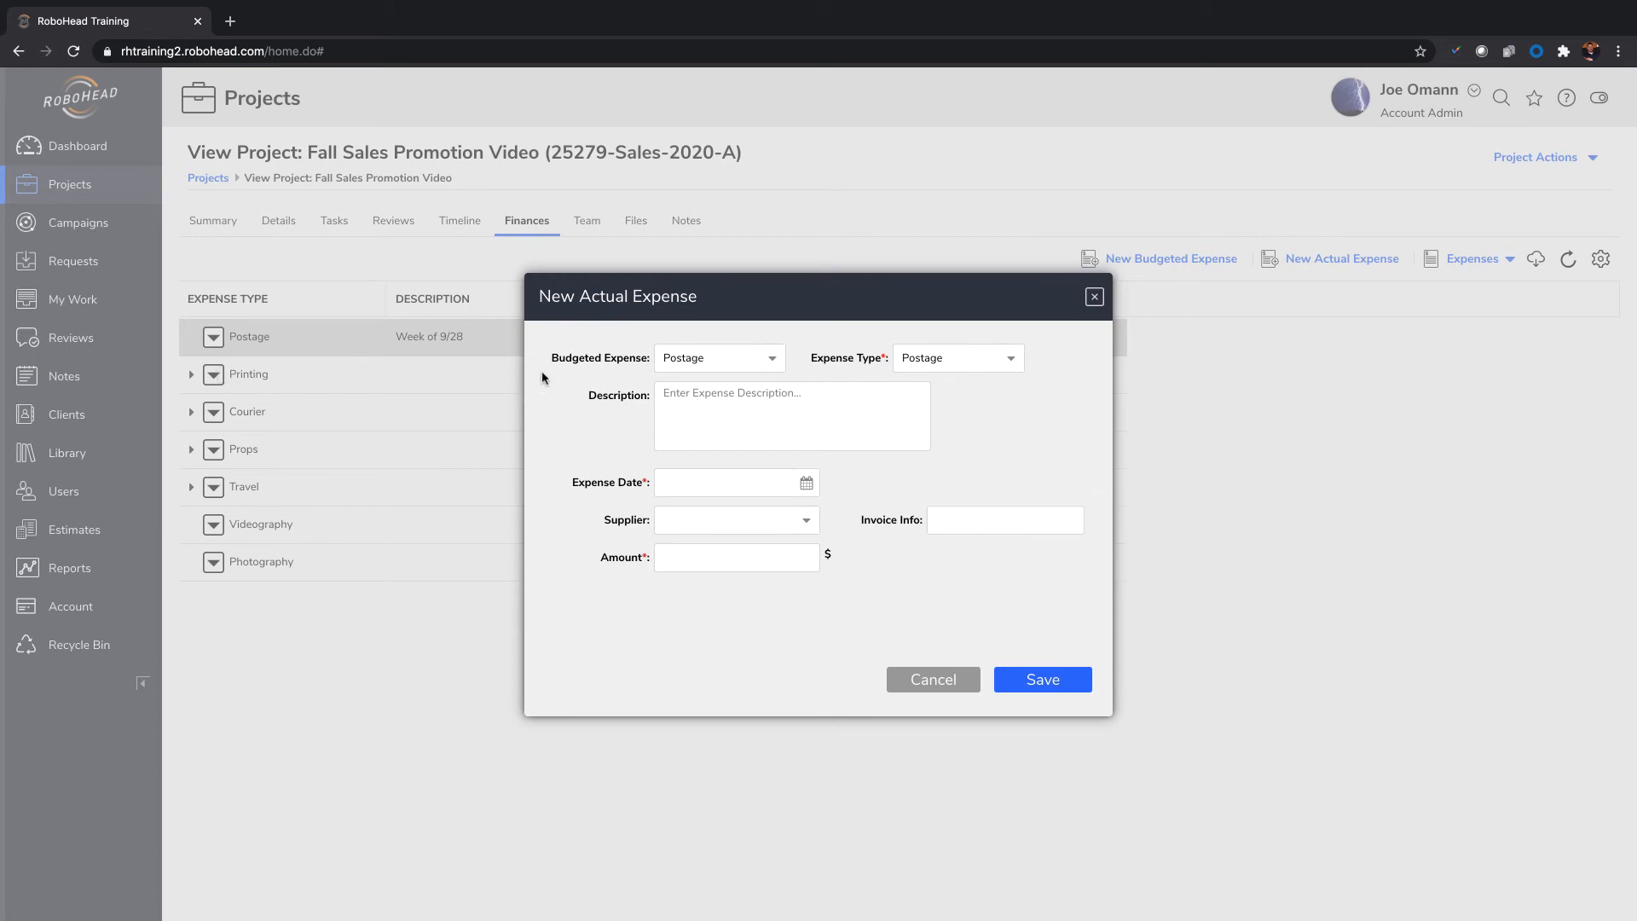
click(806, 482)
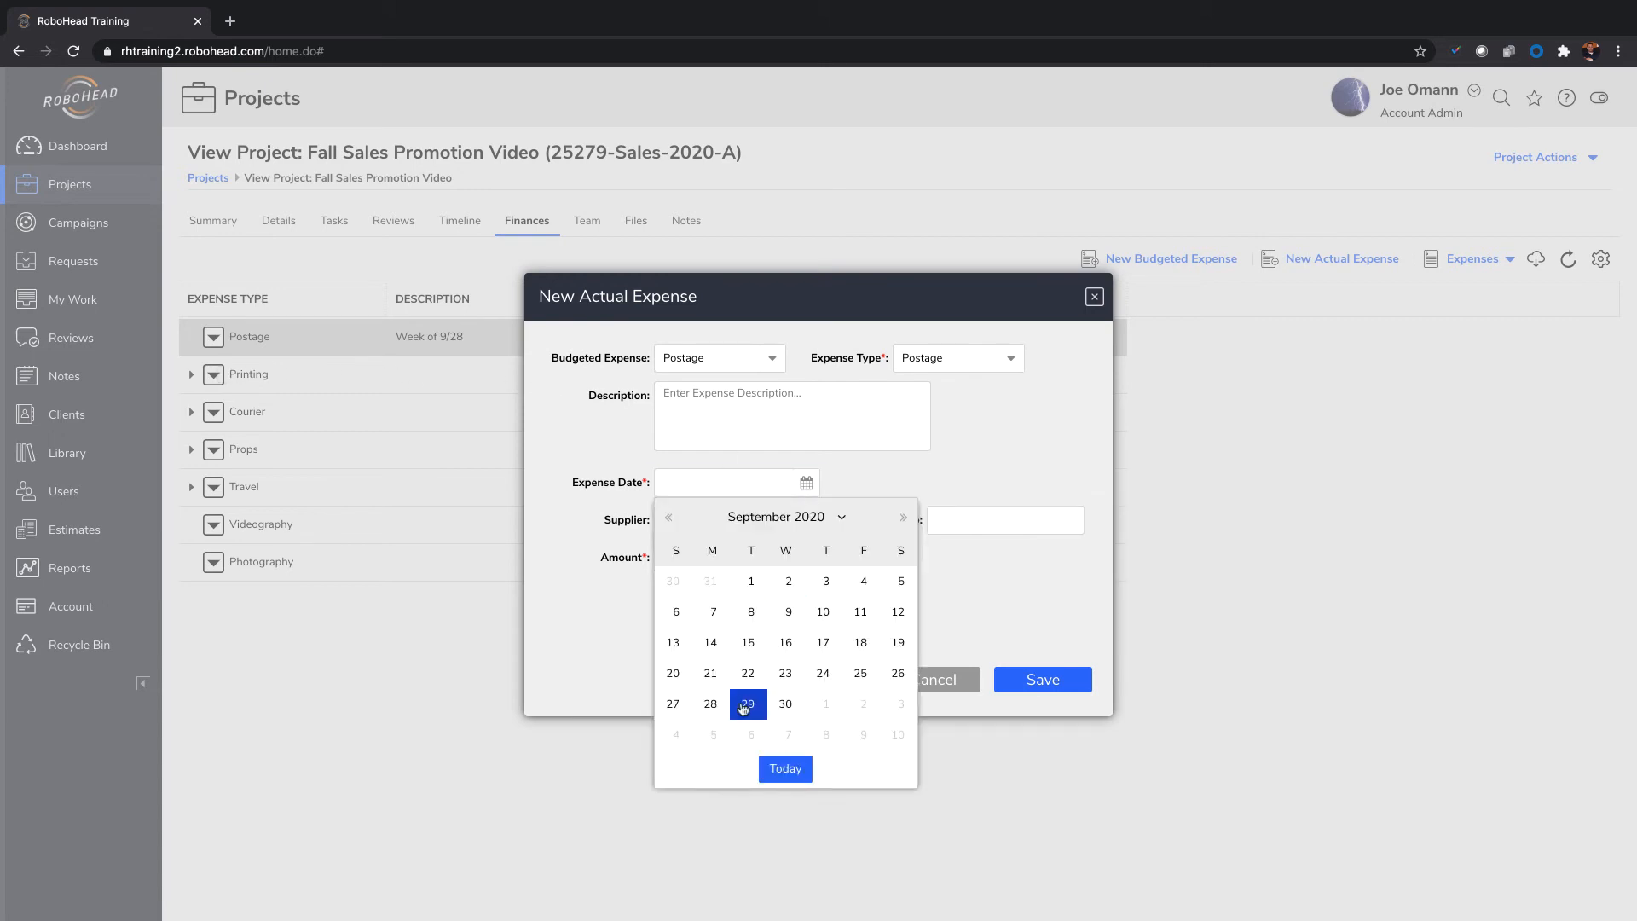
click(745, 702)
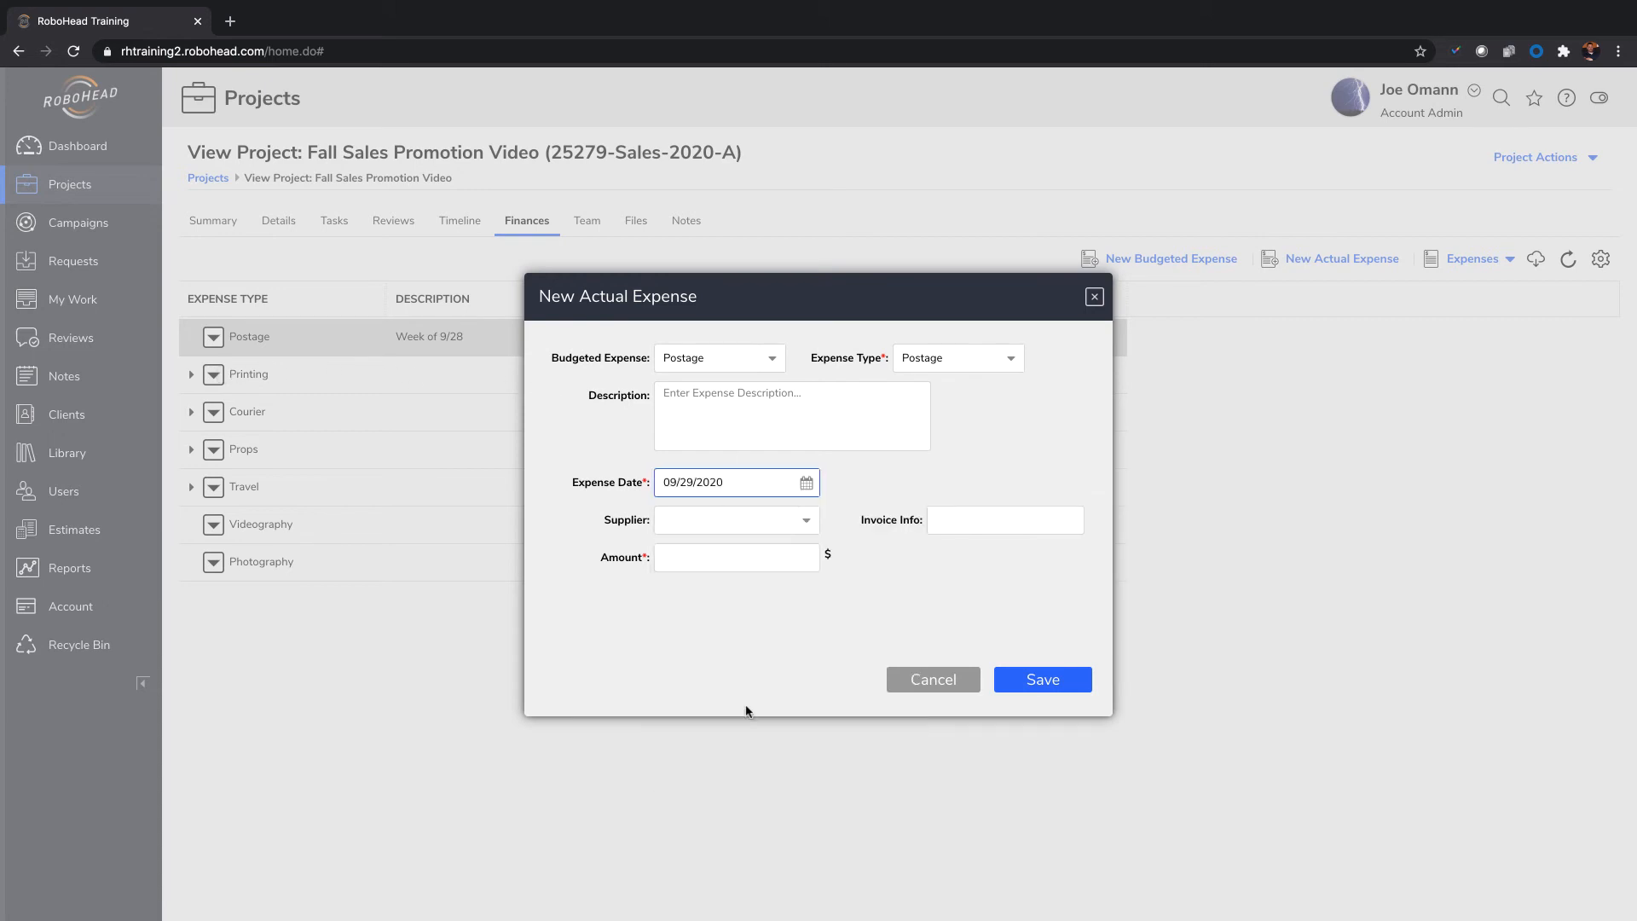
click(806, 524)
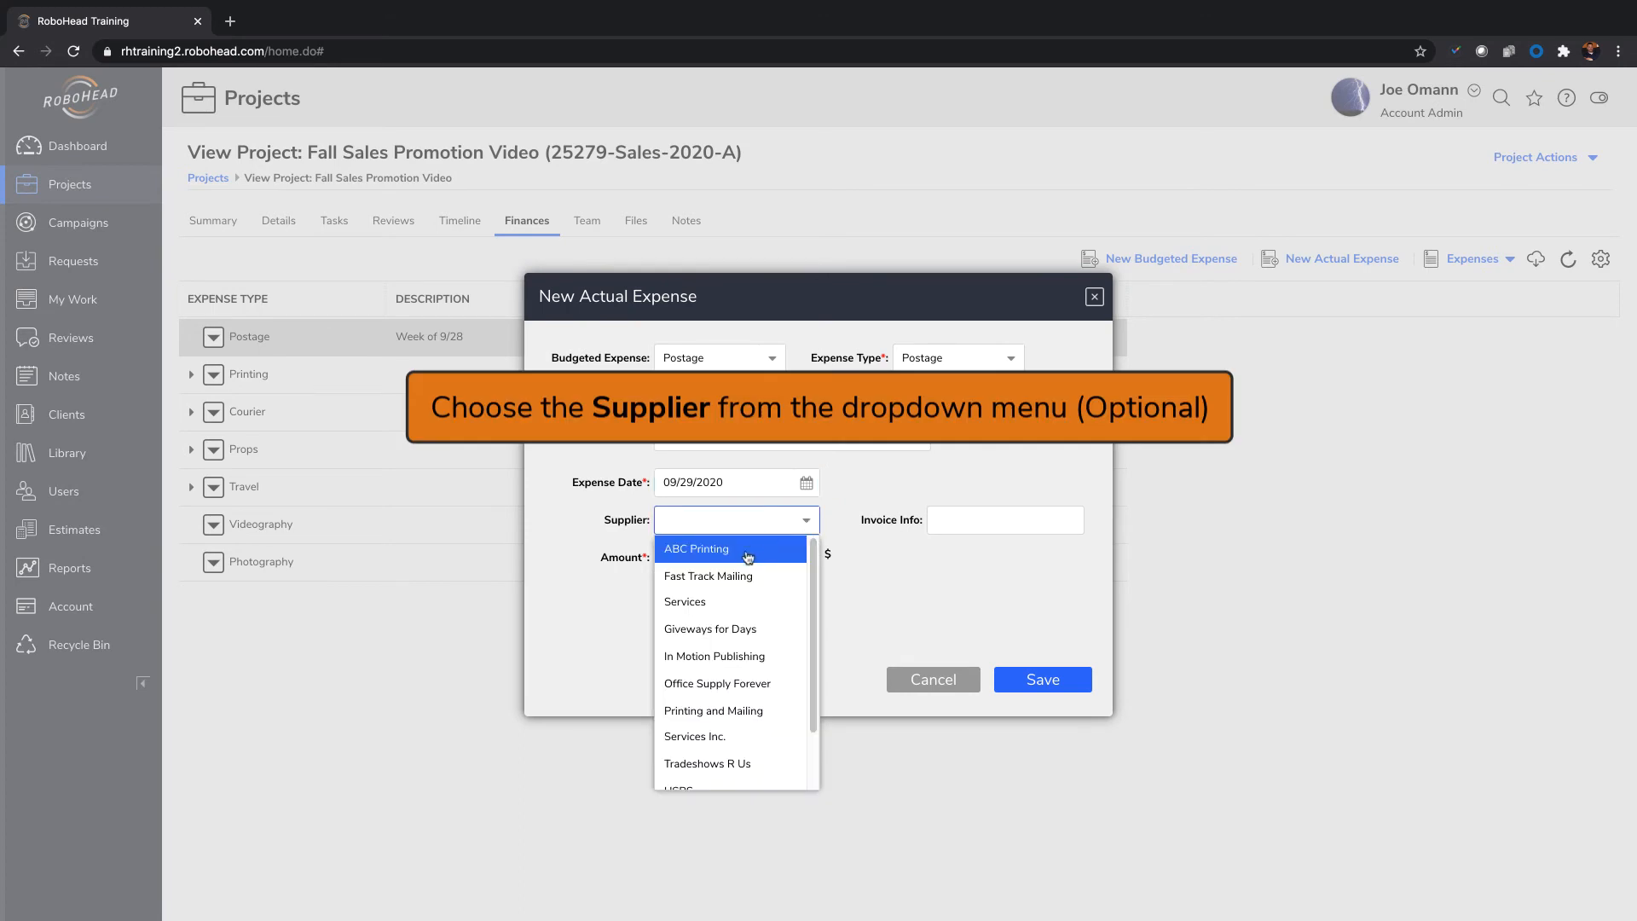
click(748, 590)
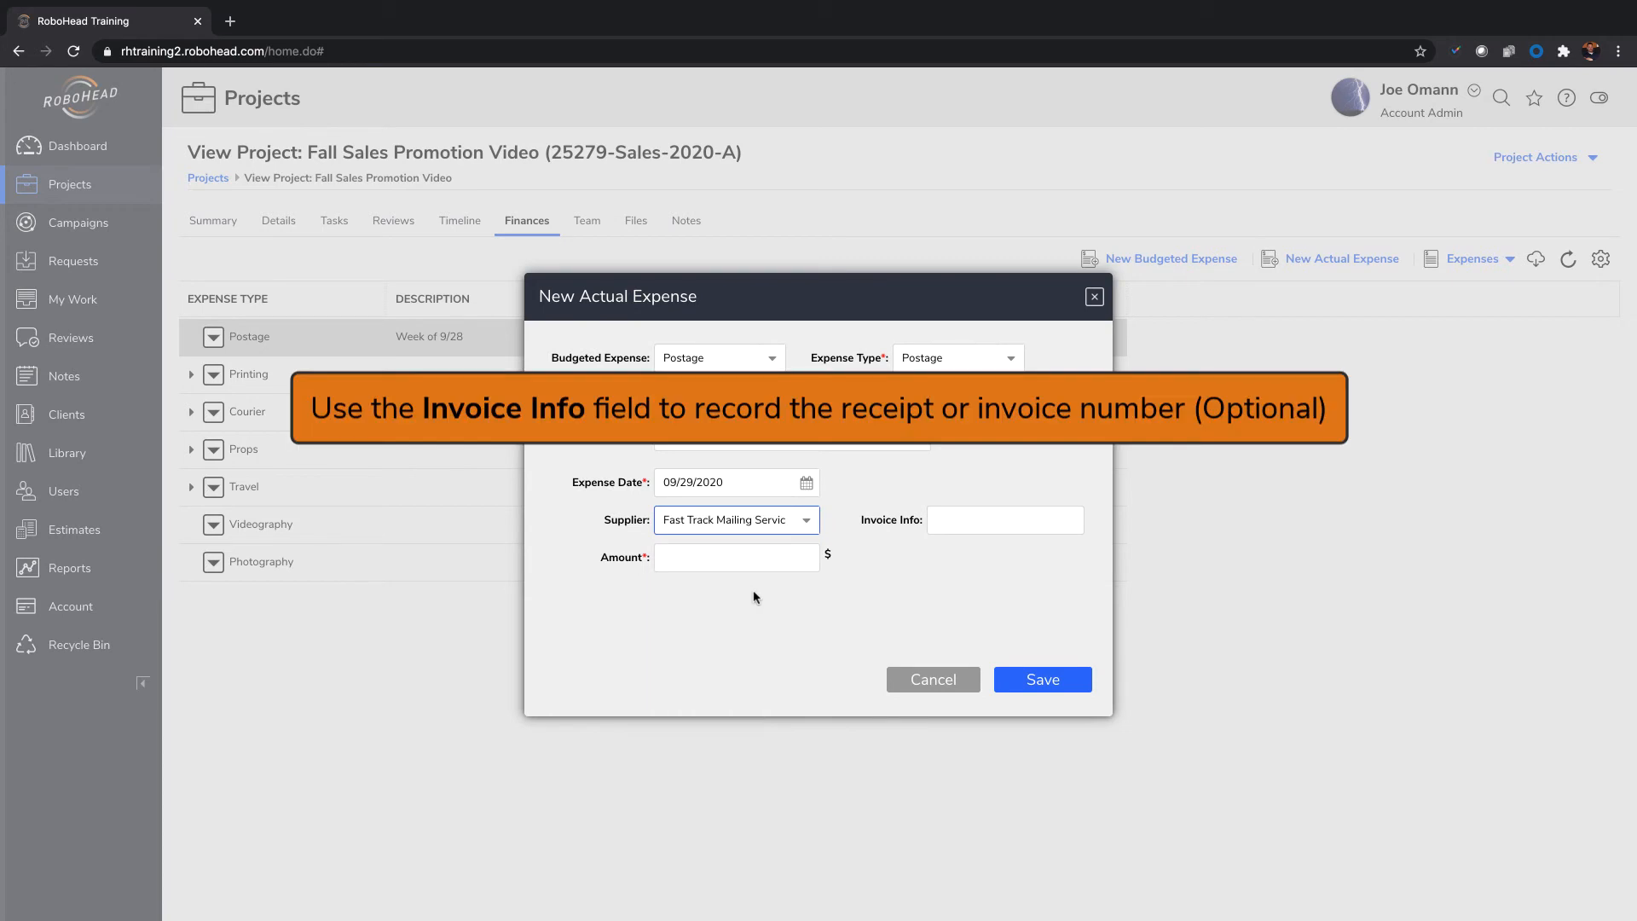
Enter the invoice number for the actual Postage expense, set its amount to $15.75 and save it
click(940, 520)
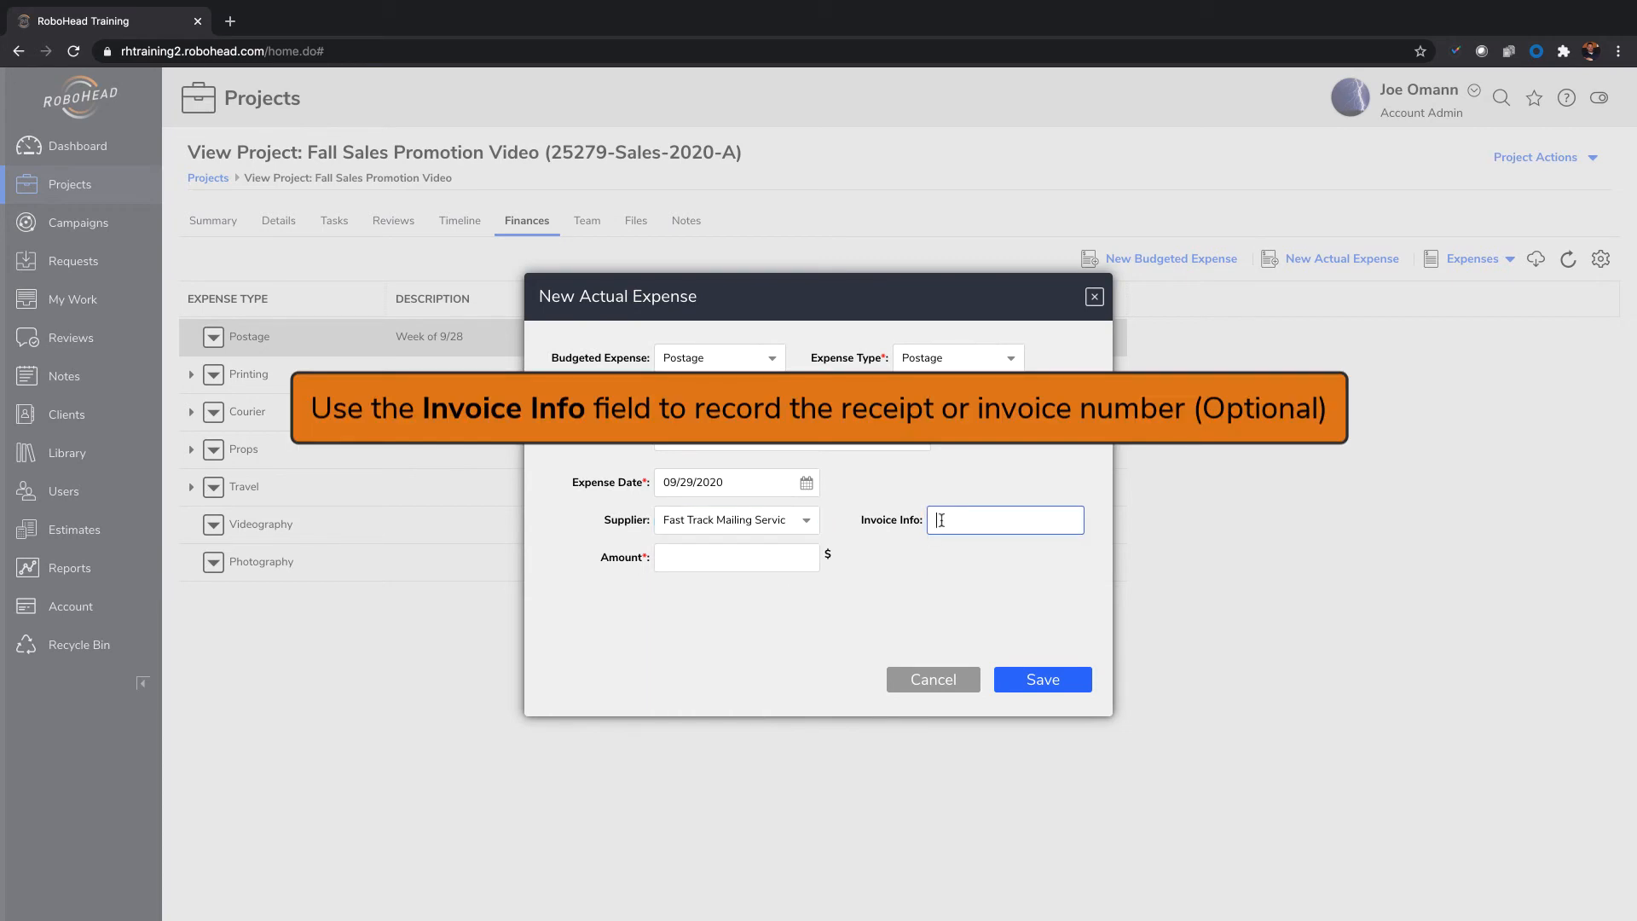
text(245867)
click(800, 556)
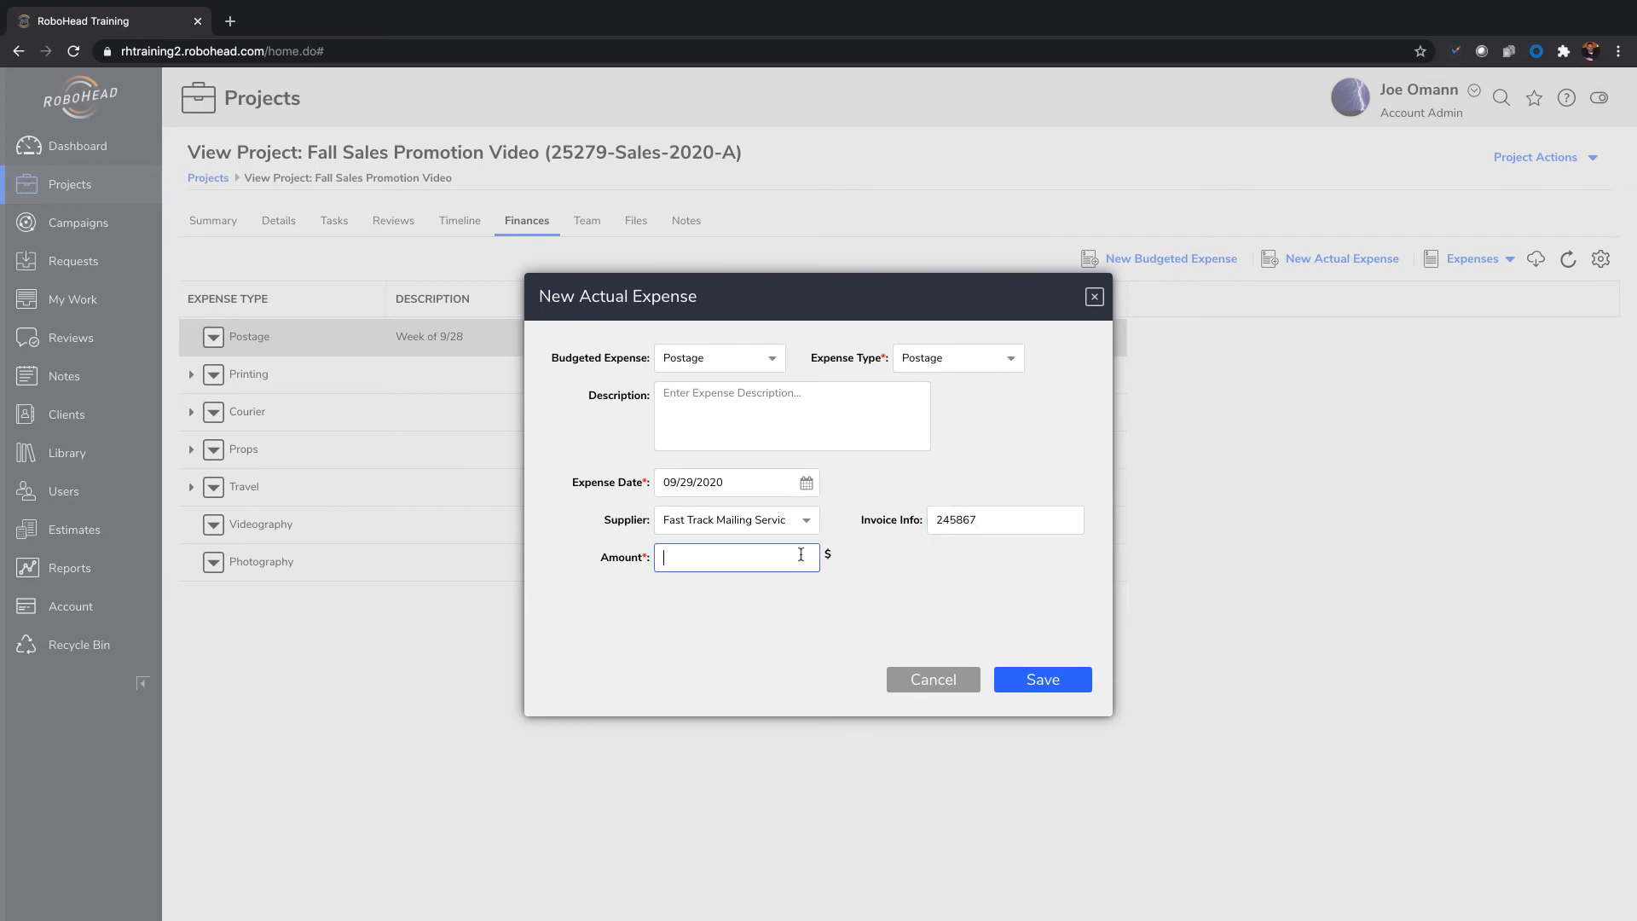
text(15.75)
click(1079, 682)
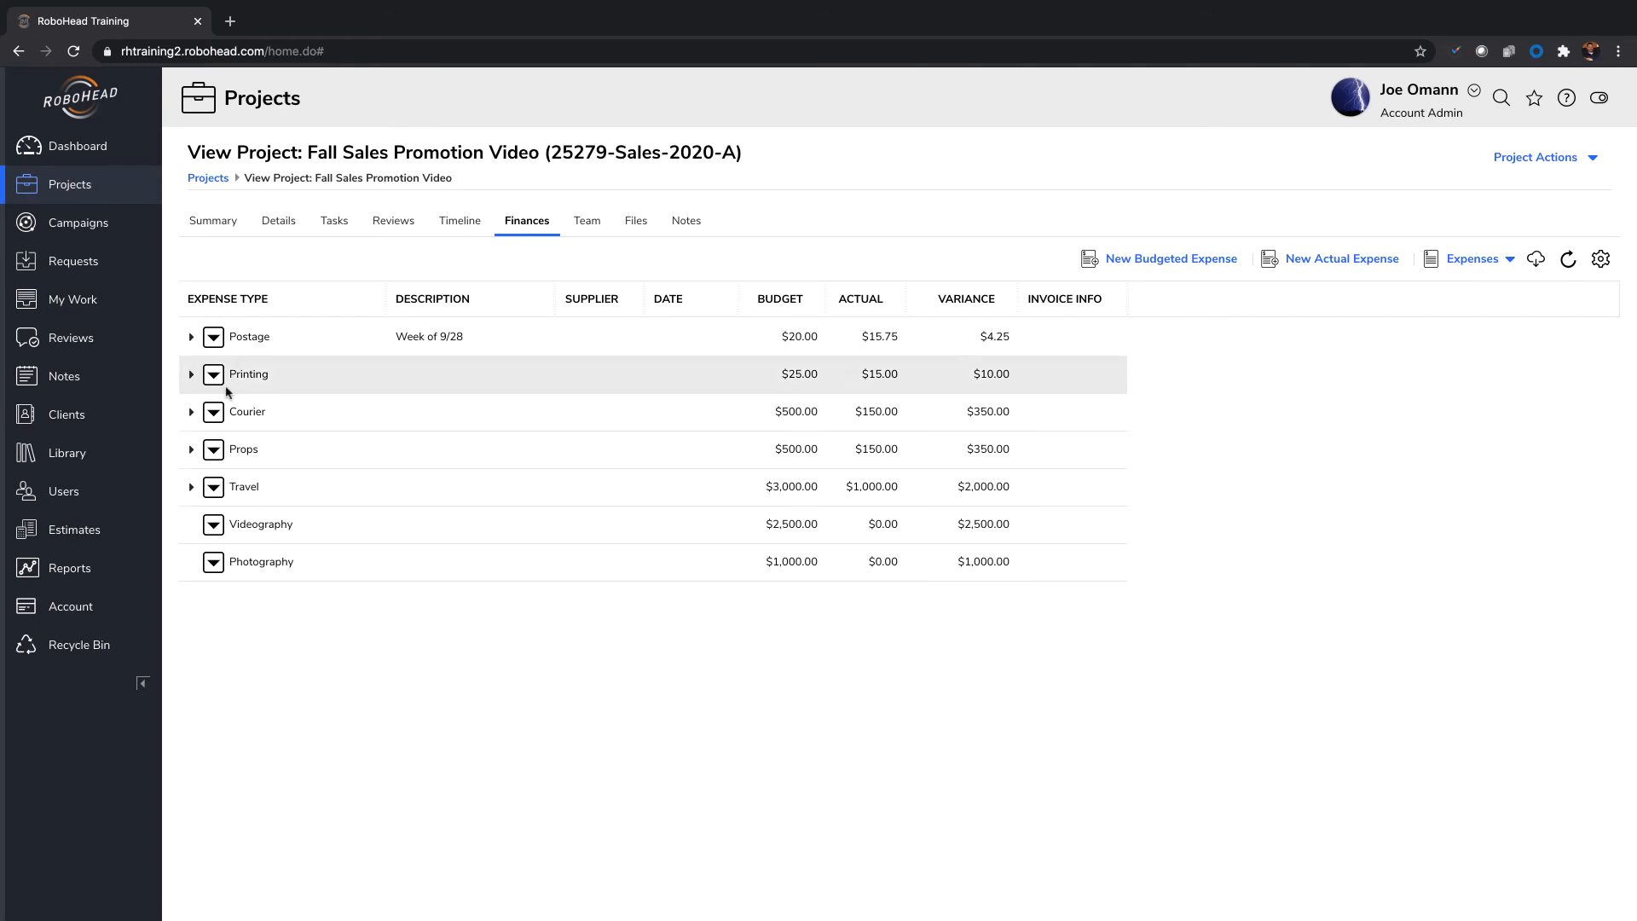
Expand the Postage budget row and view the actions available for its actual expense
click(191, 337)
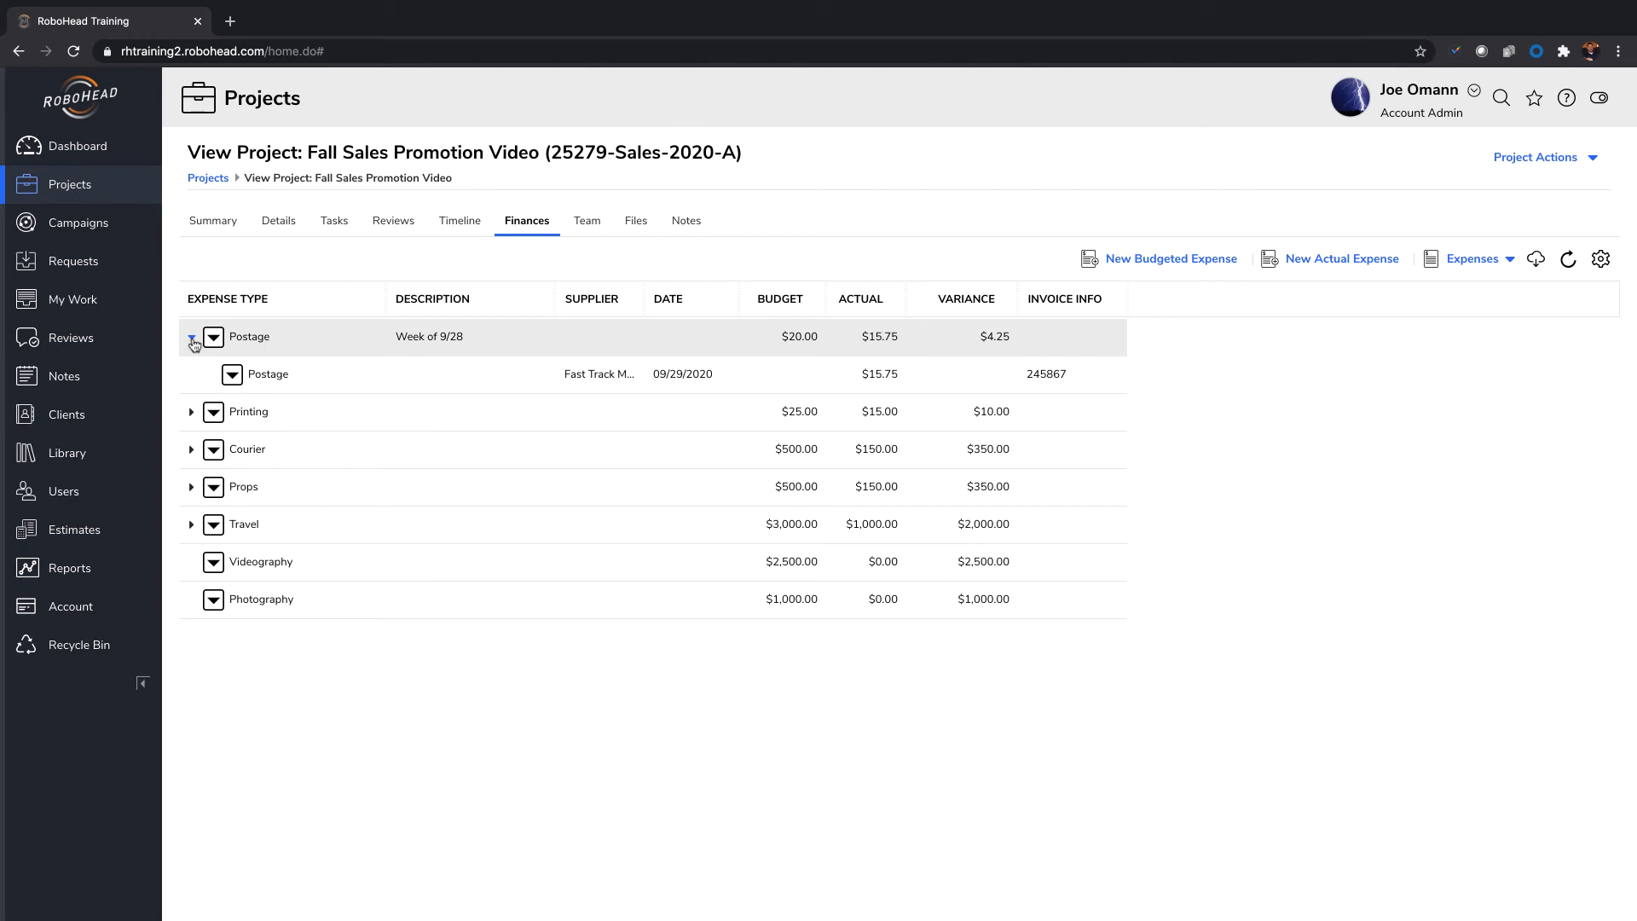
click(231, 376)
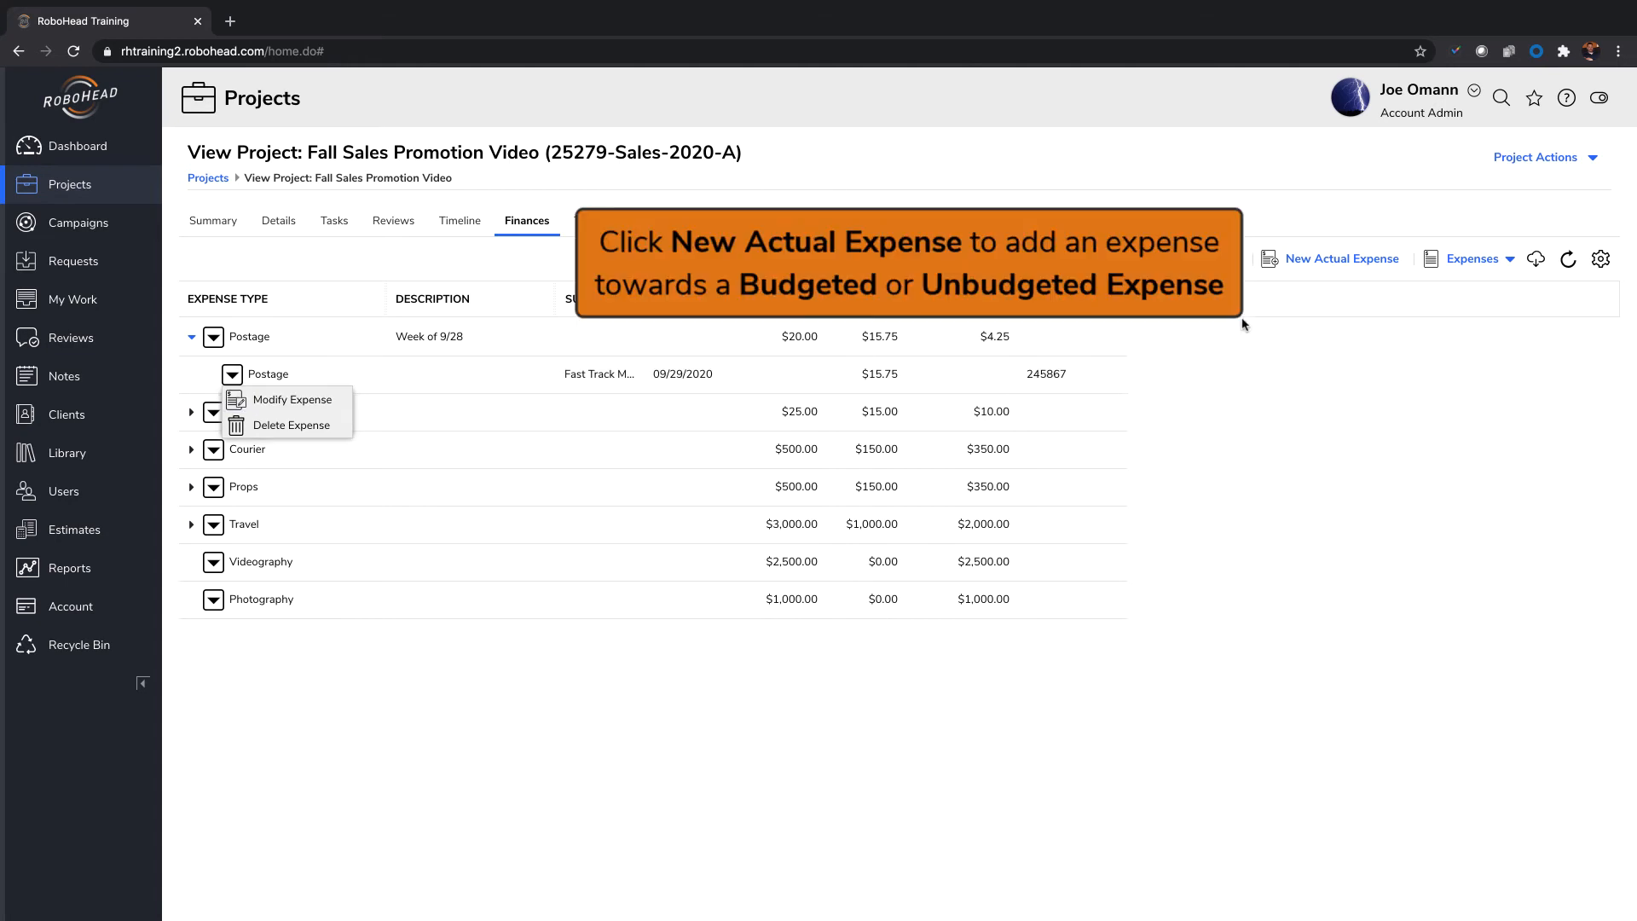
Start a new actual expense against the budgeted Videography expense, dated 09/29/2020
click(1272, 274)
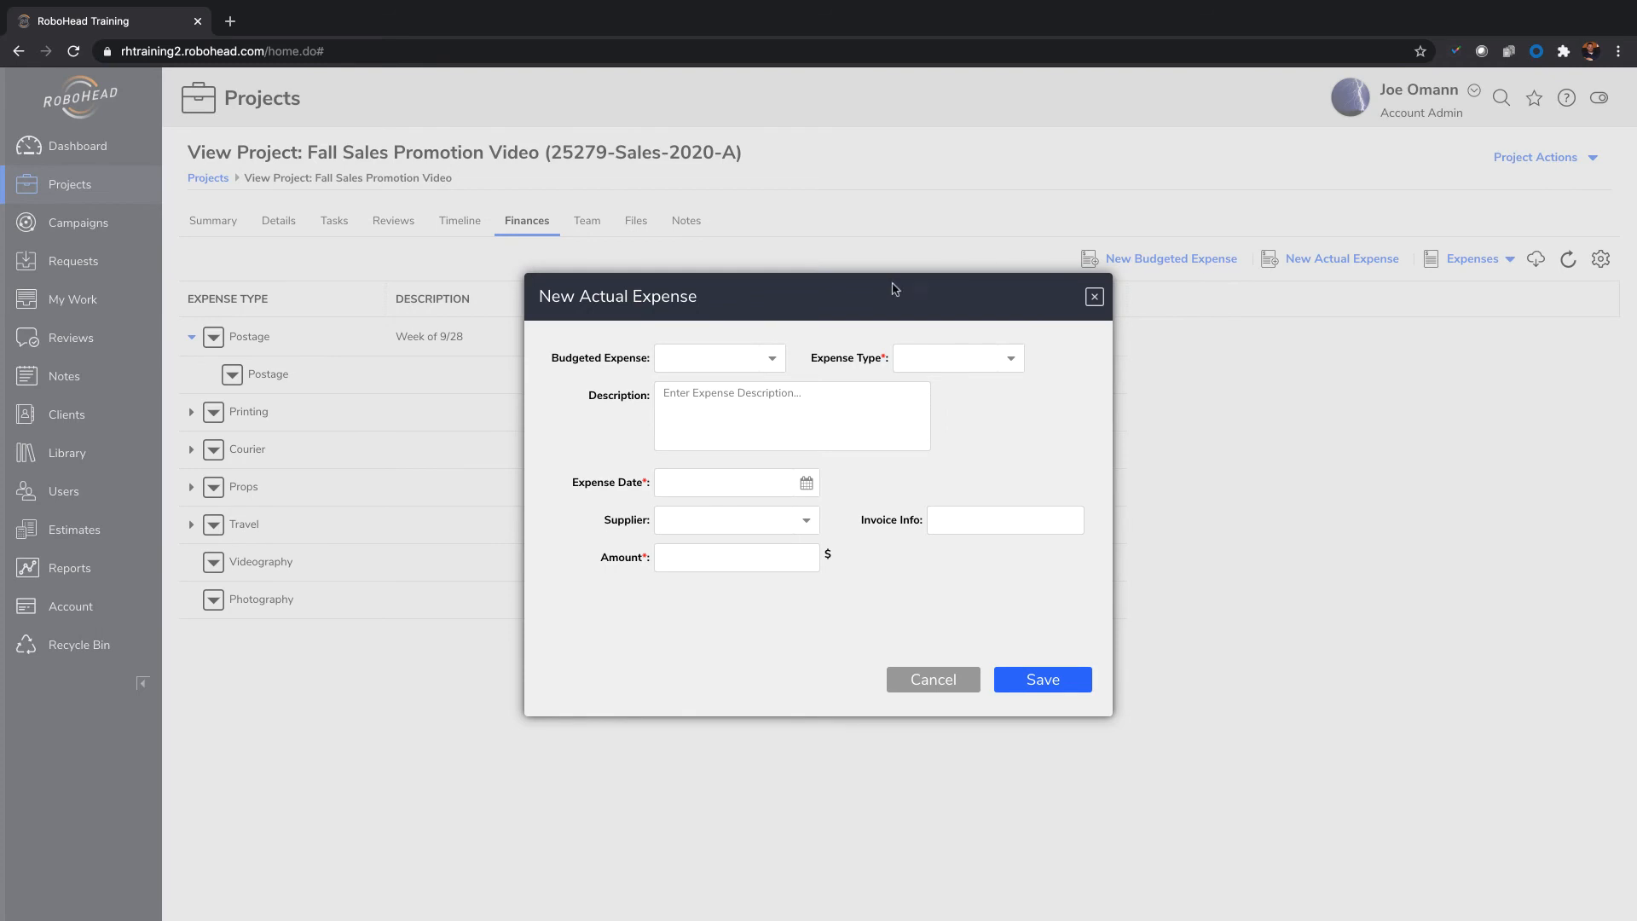
click(772, 363)
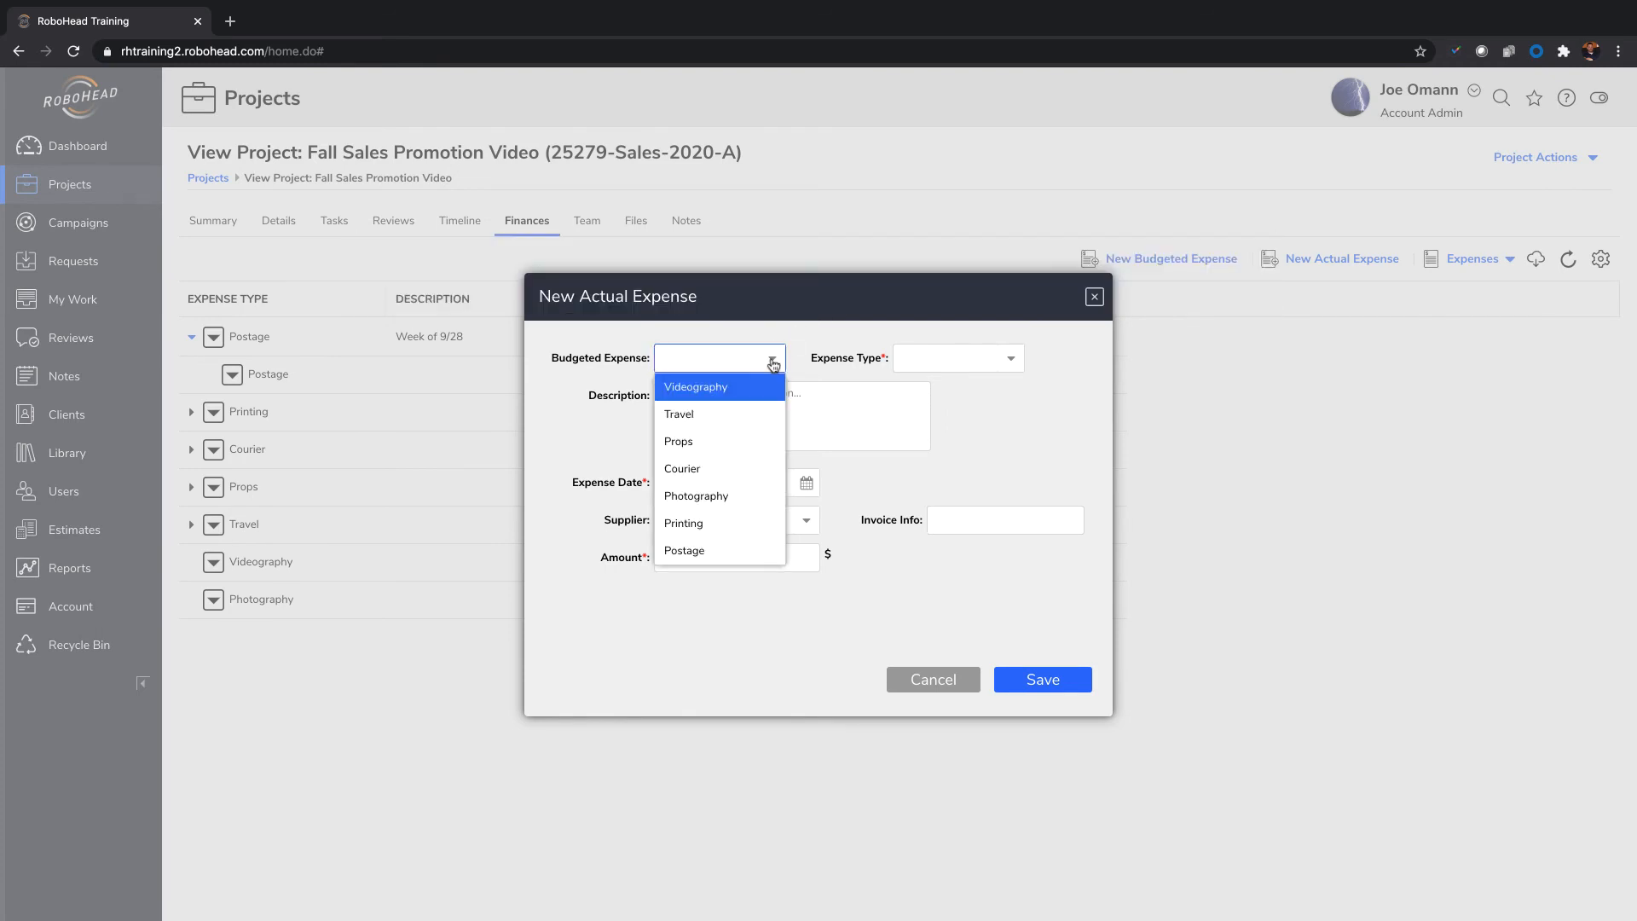
click(772, 388)
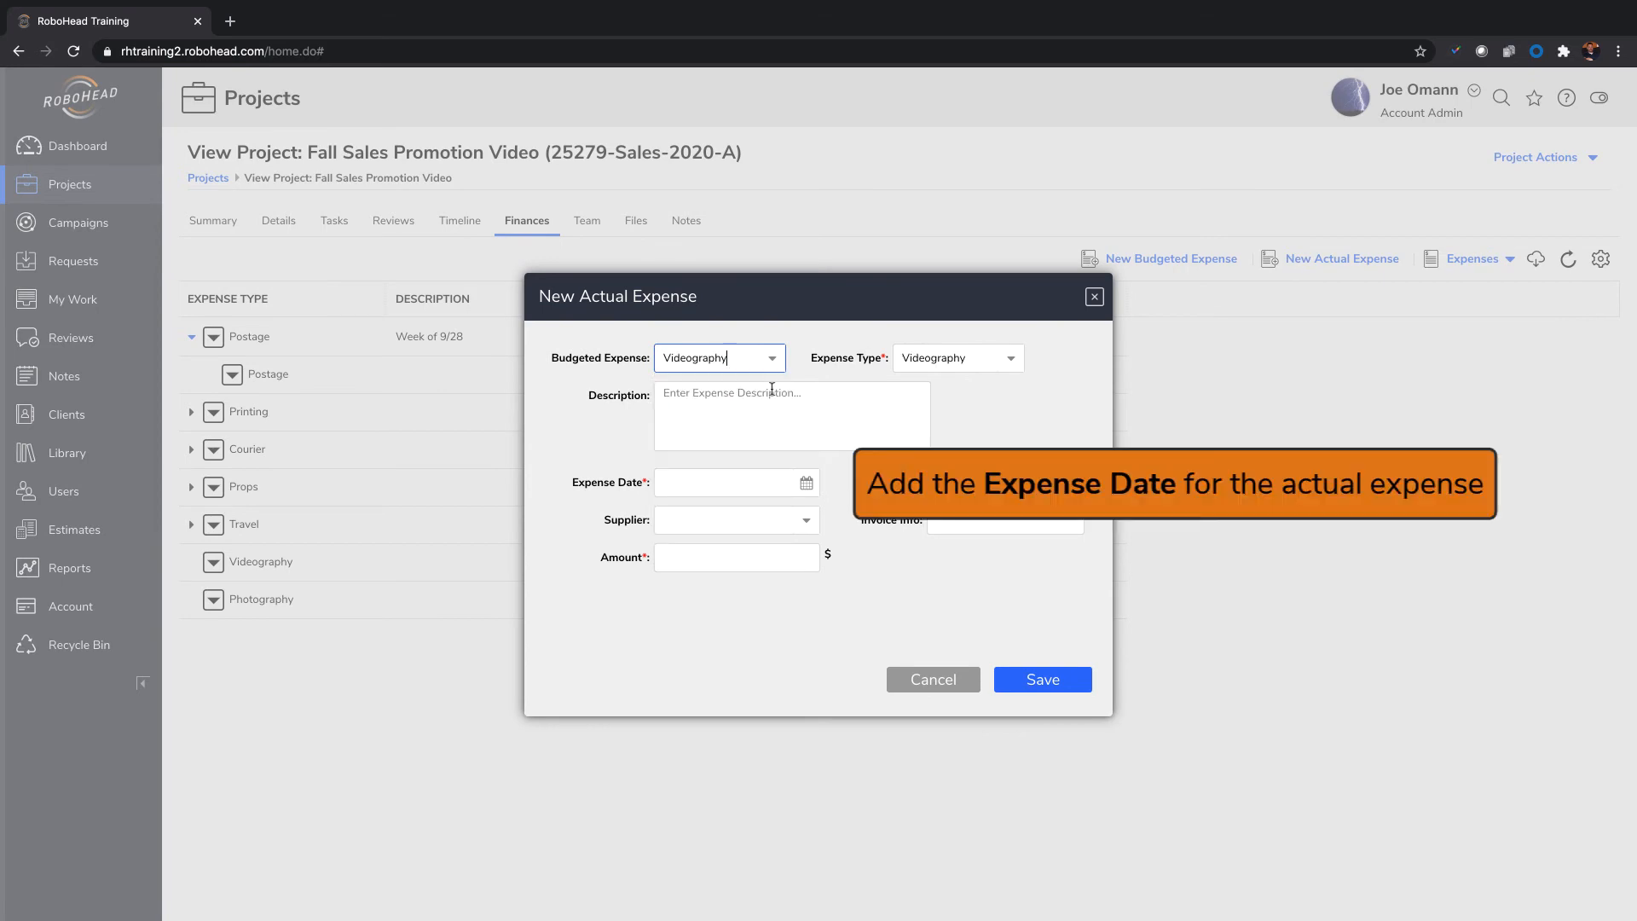
click(806, 483)
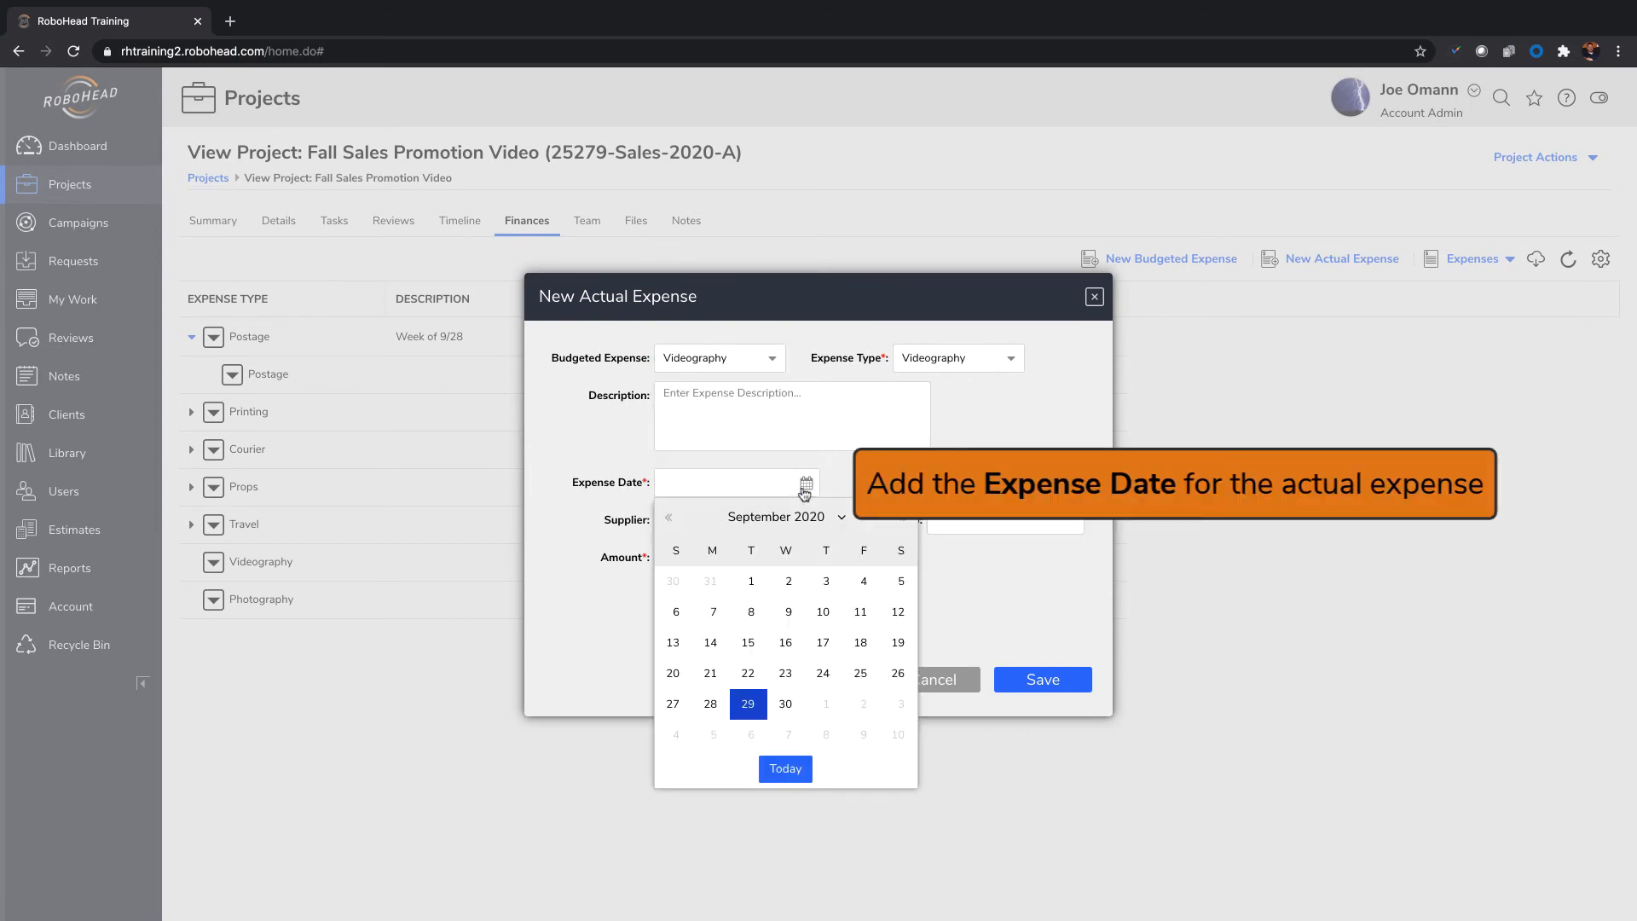
click(749, 704)
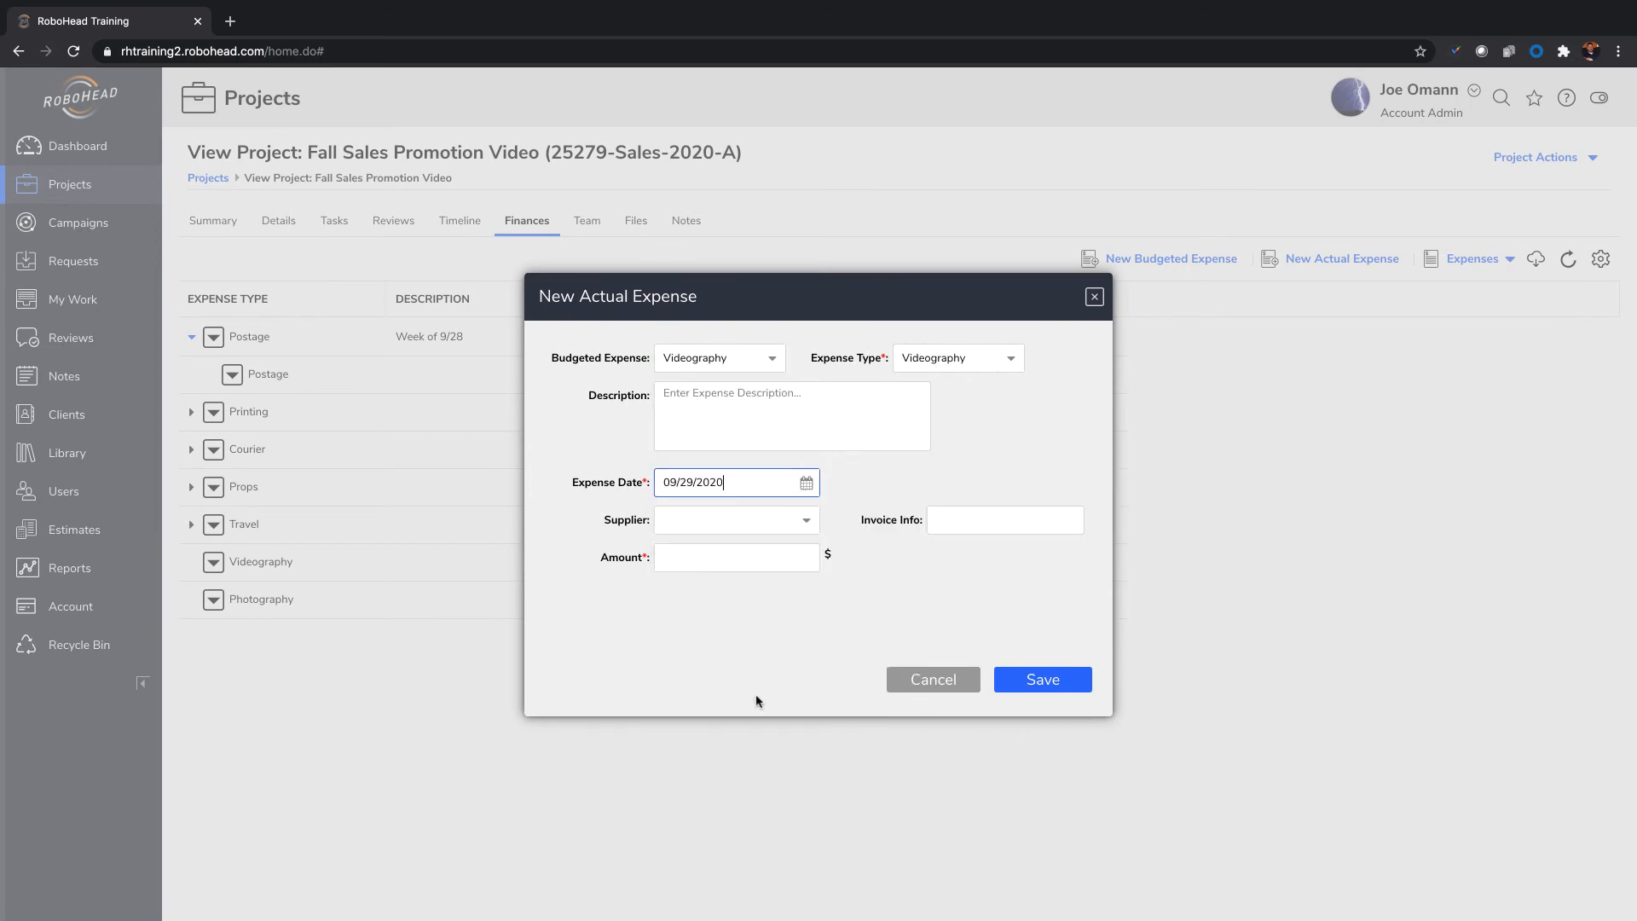
Set the actual Videography expense's supplier to In Motion Publishing and its amount to $2350, and save it
click(805, 520)
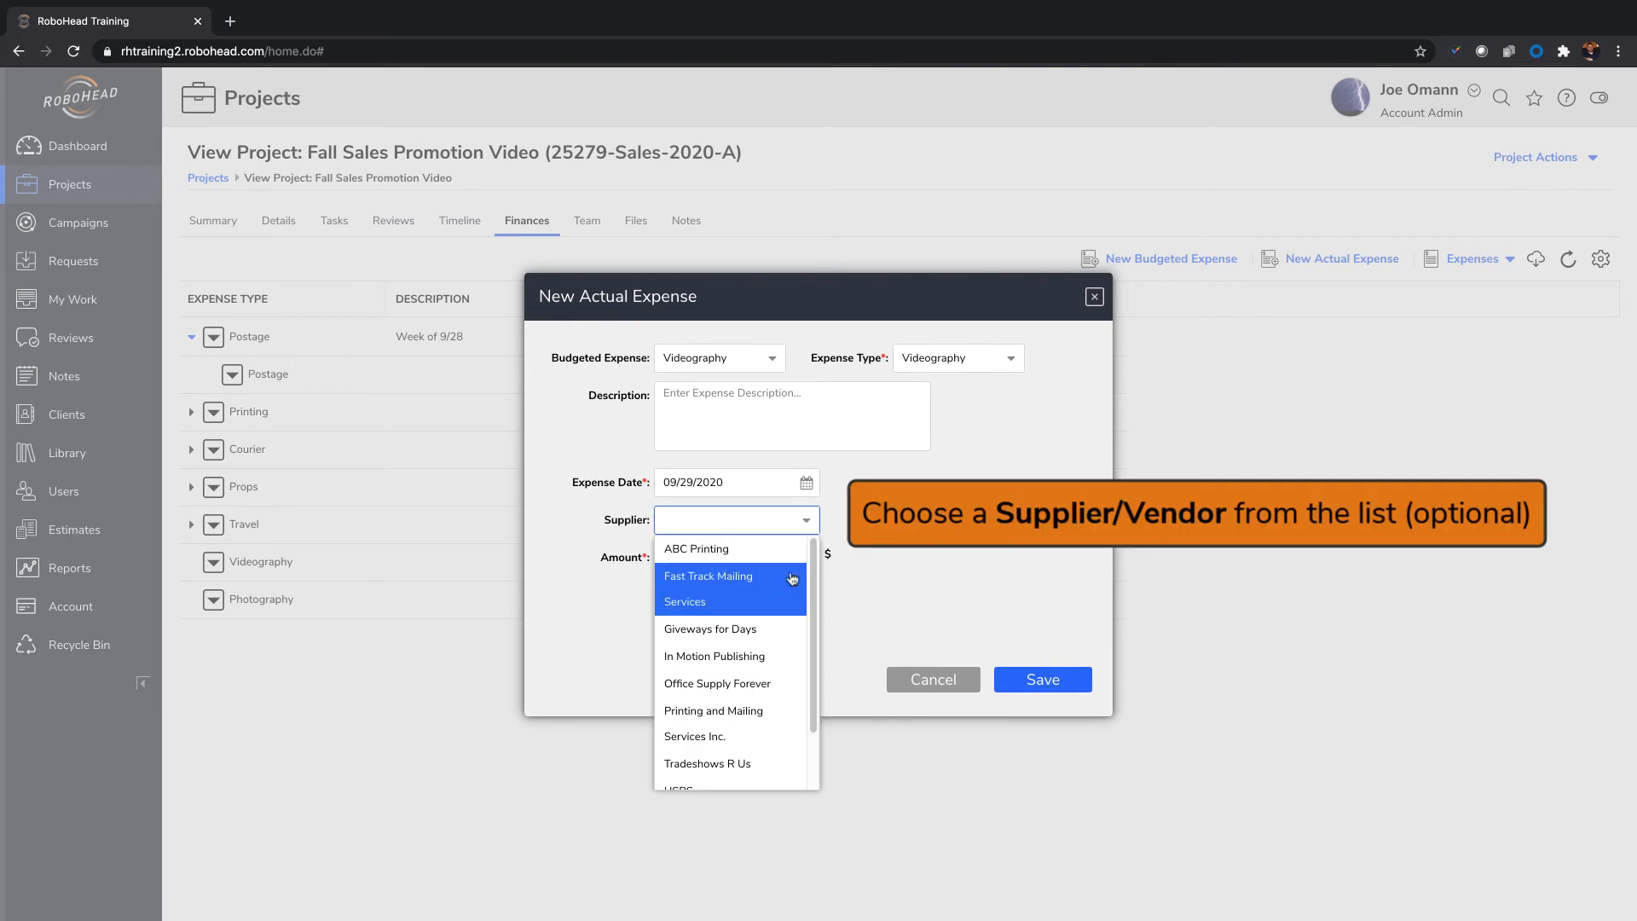
click(777, 657)
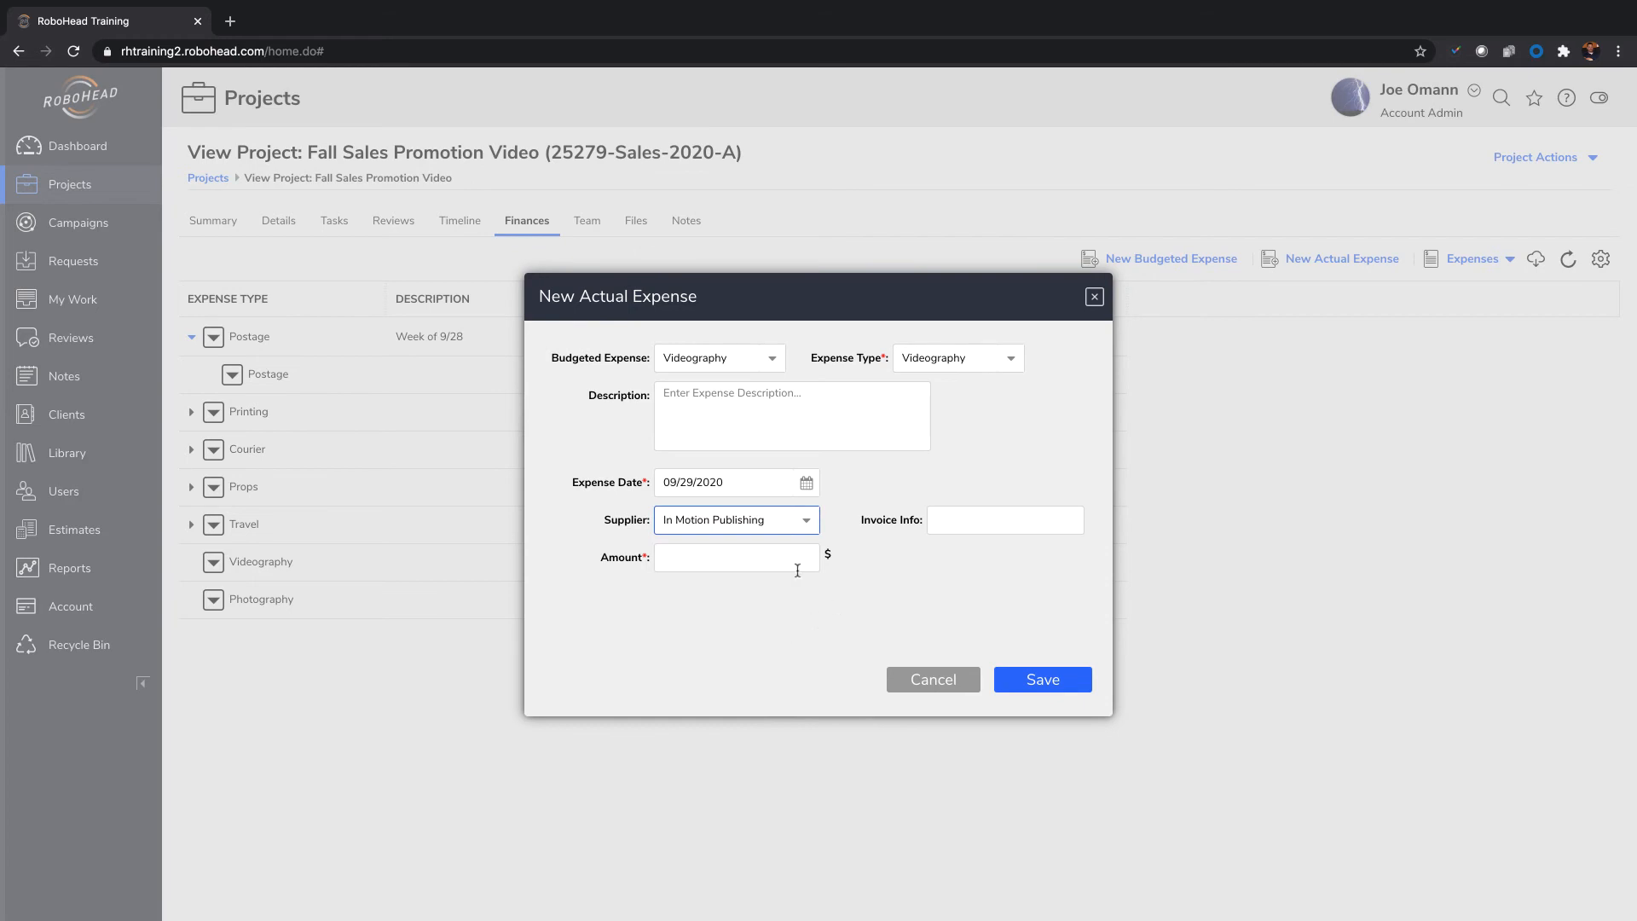
click(784, 565)
text(2350)
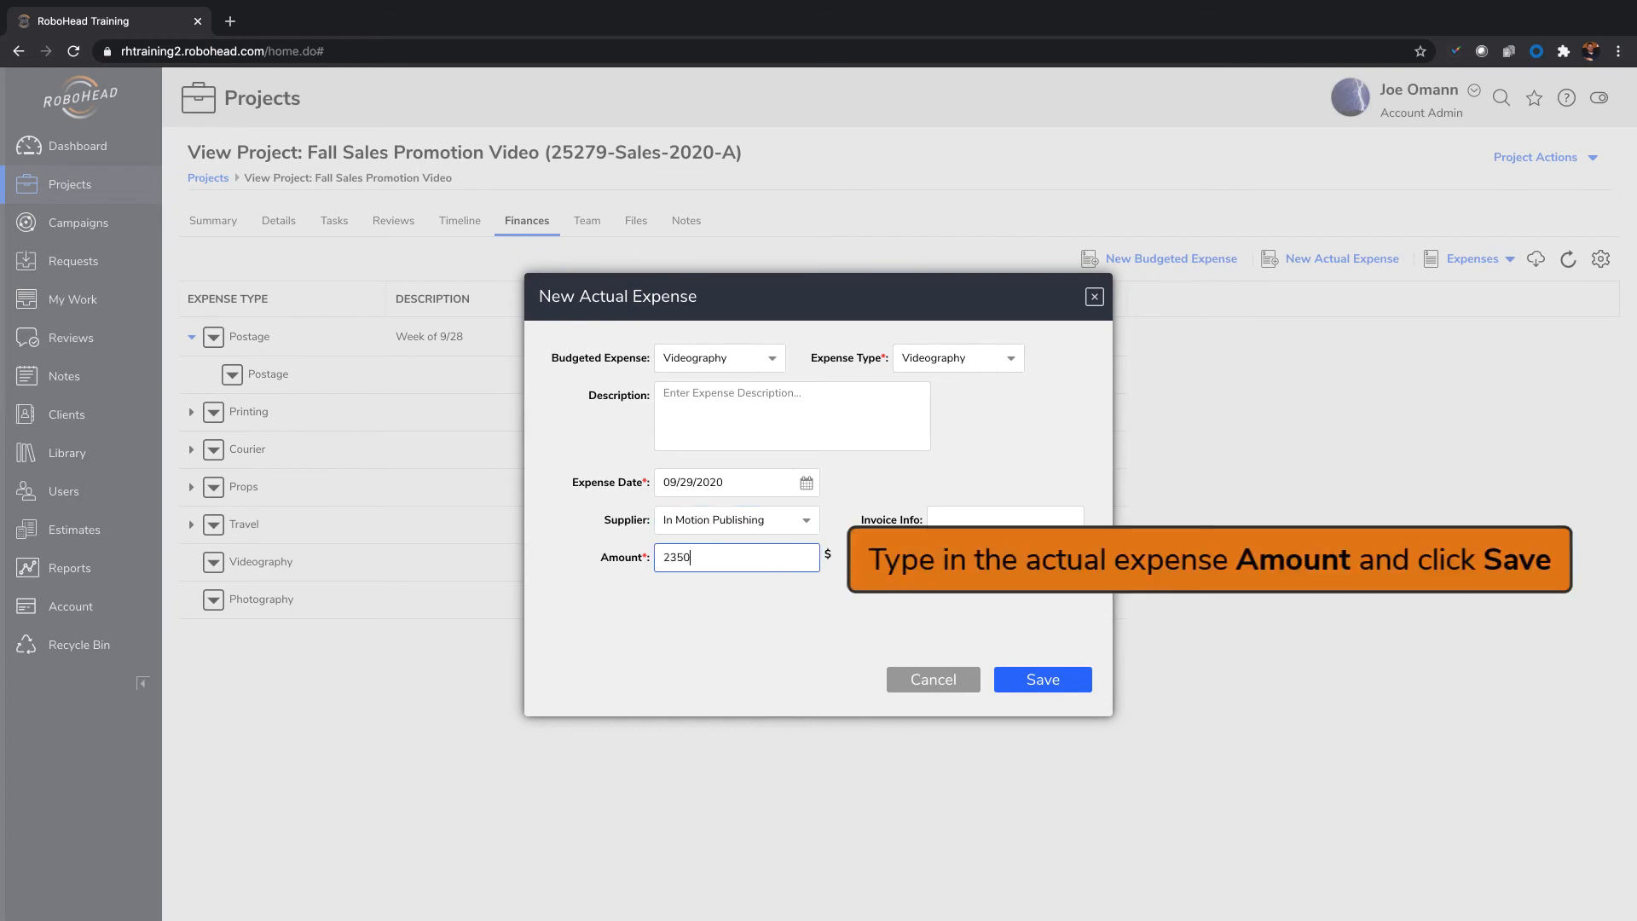
click(1054, 687)
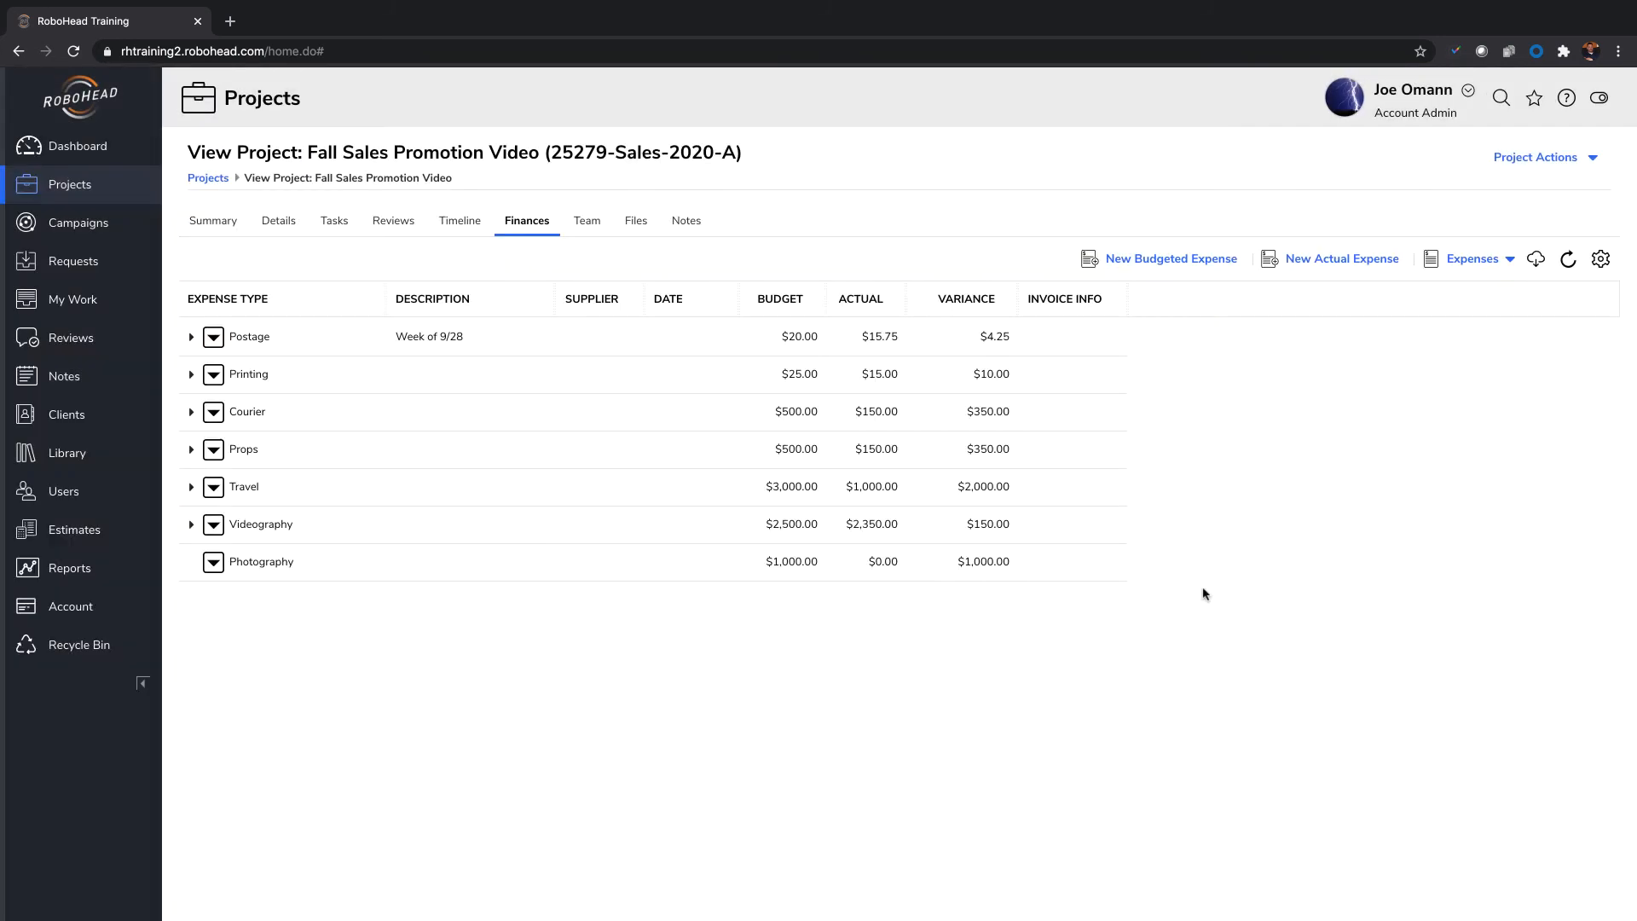
Start a new actual expense not tied to any budgeted expense, with type Meals and description "Team lunch"
click(1312, 271)
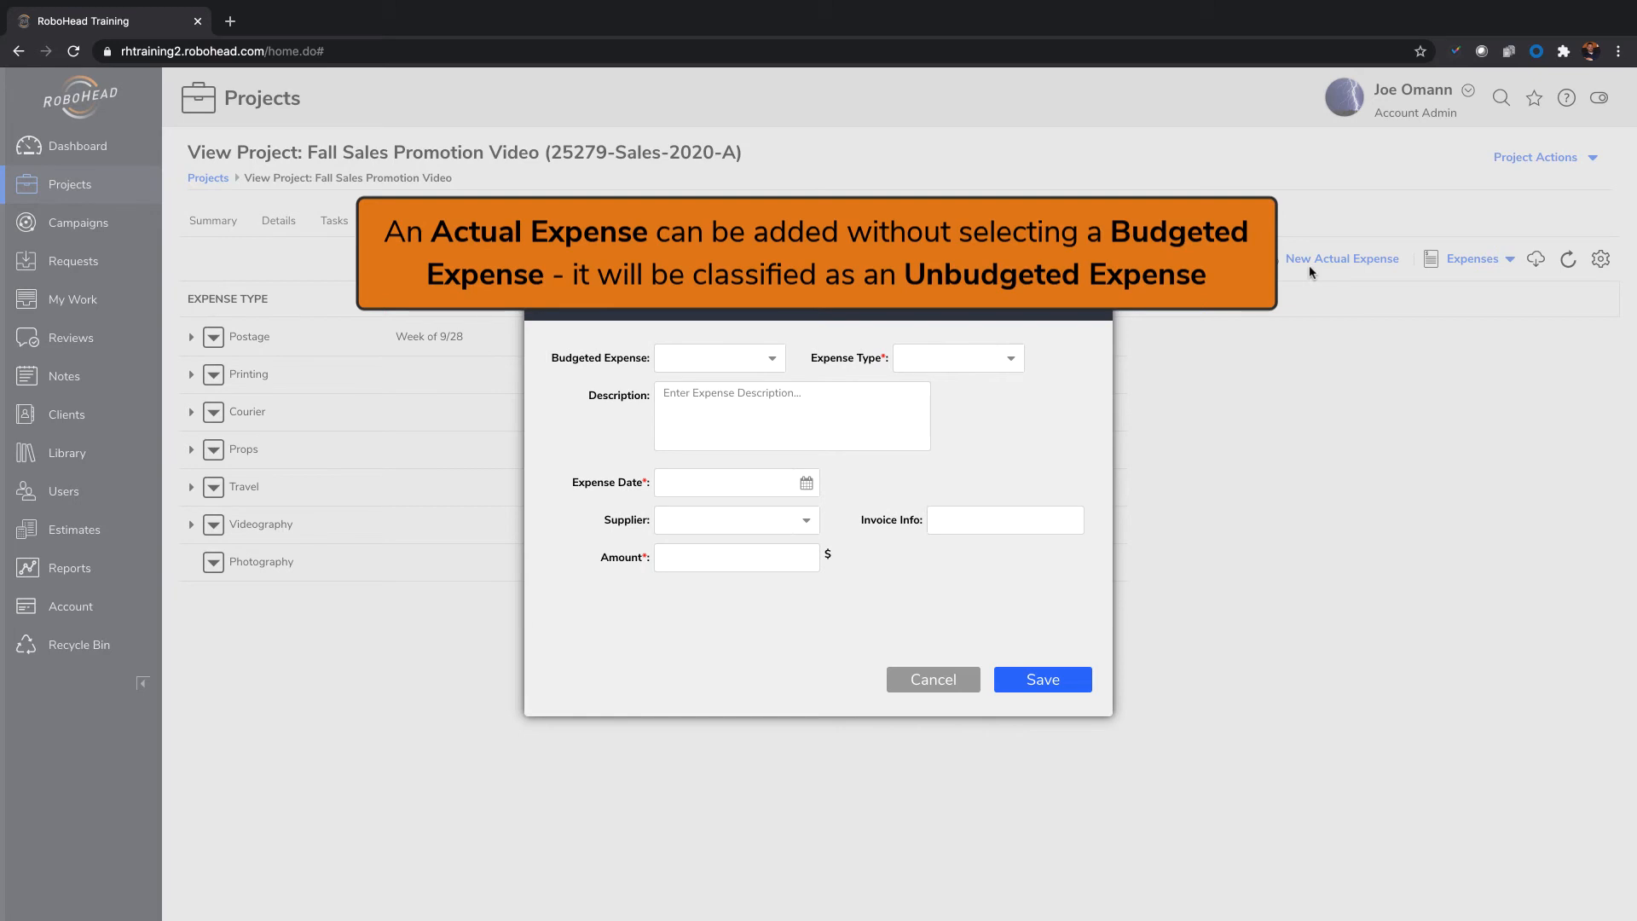
click(1010, 361)
scroll(989, 443, down, 5)
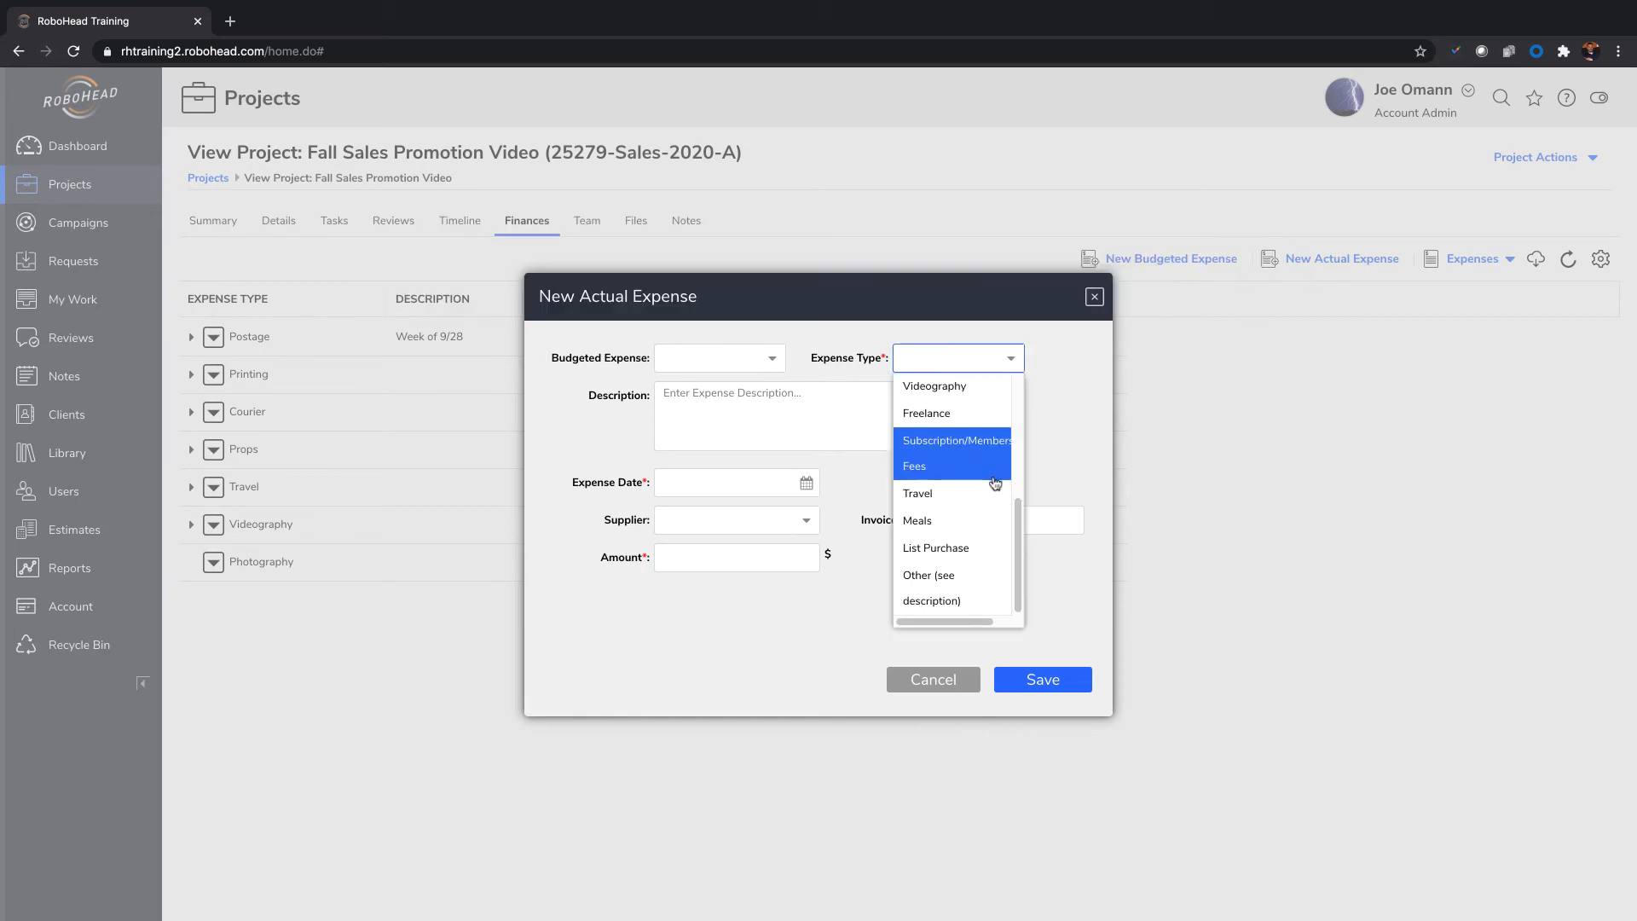
click(989, 520)
click(777, 399)
text(Team lunch)
Date the Meals expense 09/30/2020, set its amount to $50.00 and save it
click(806, 484)
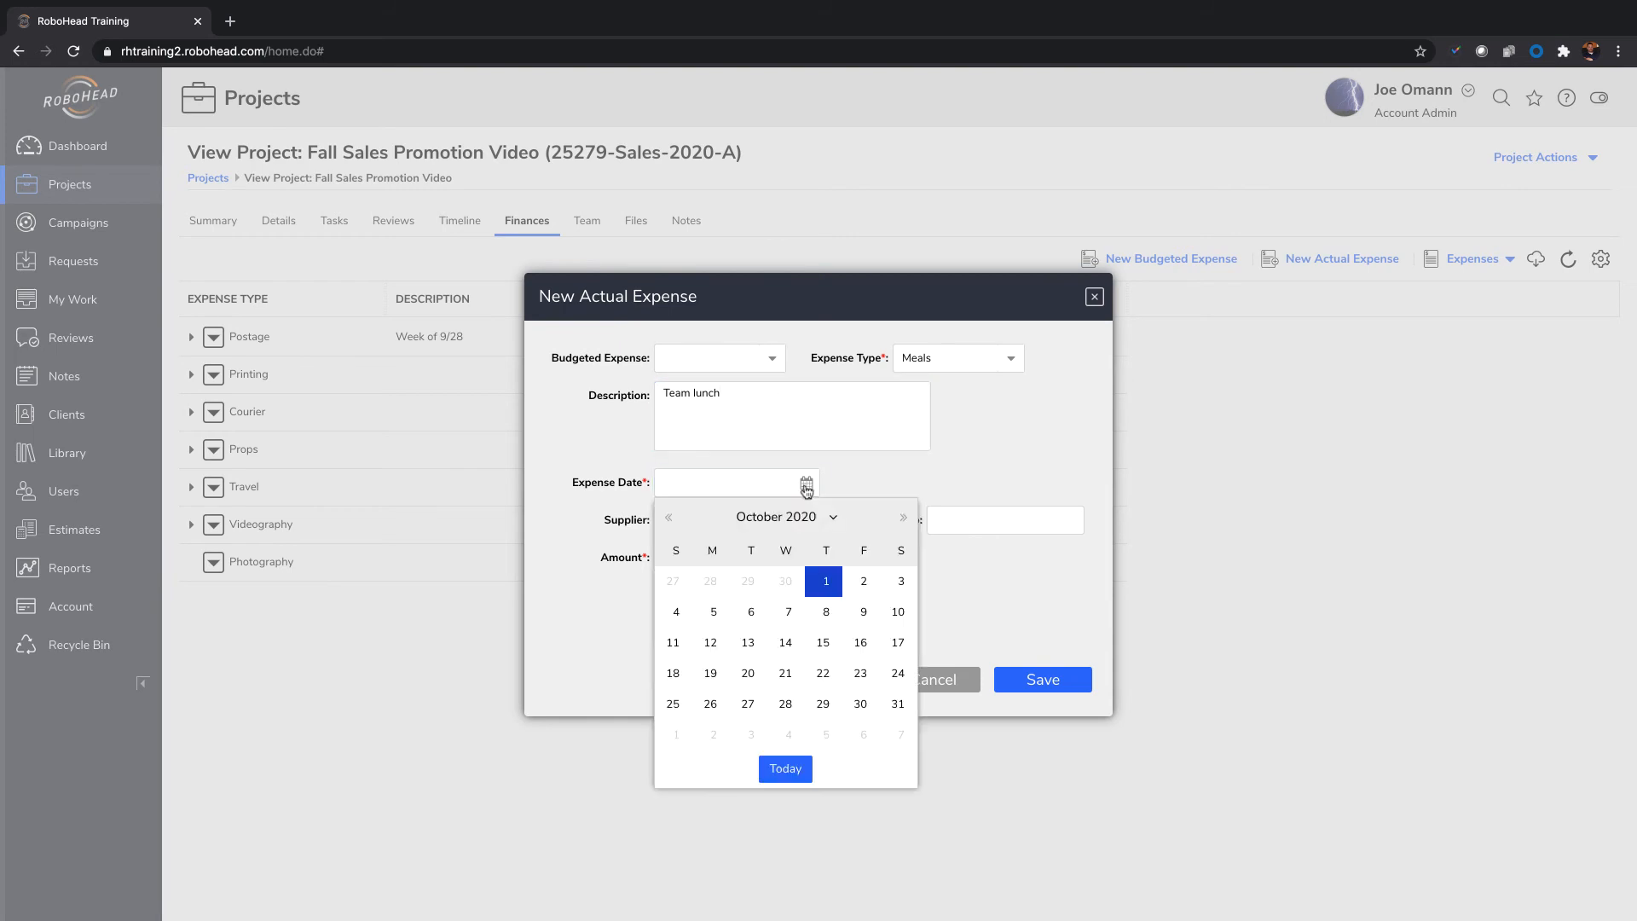
click(785, 580)
click(793, 561)
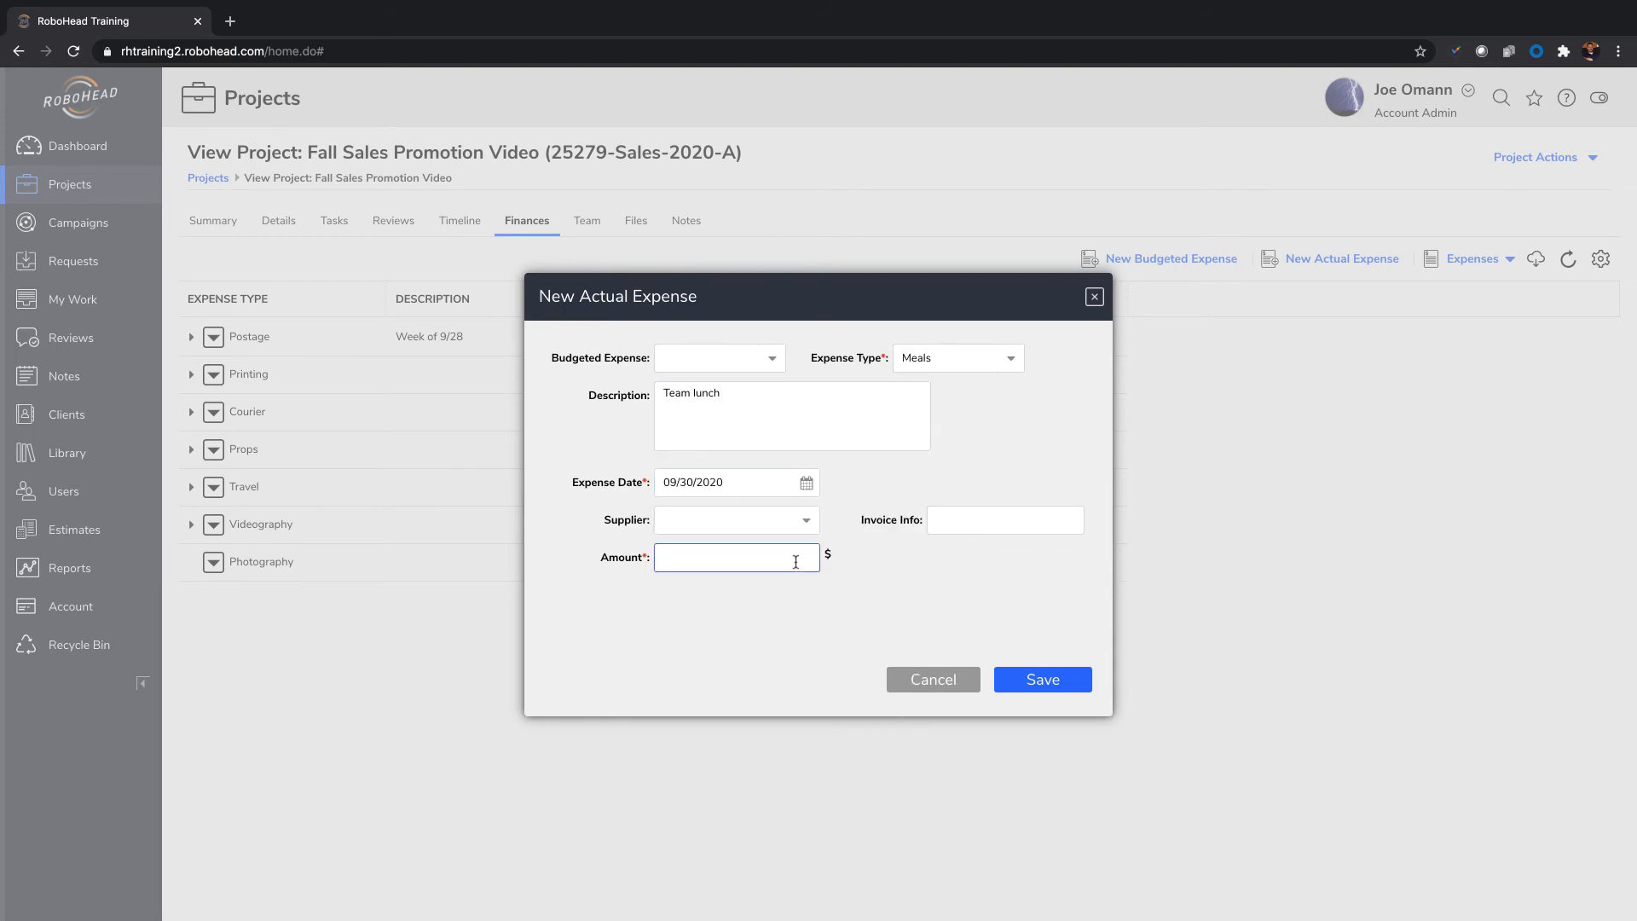
text(50.00)
click(1075, 688)
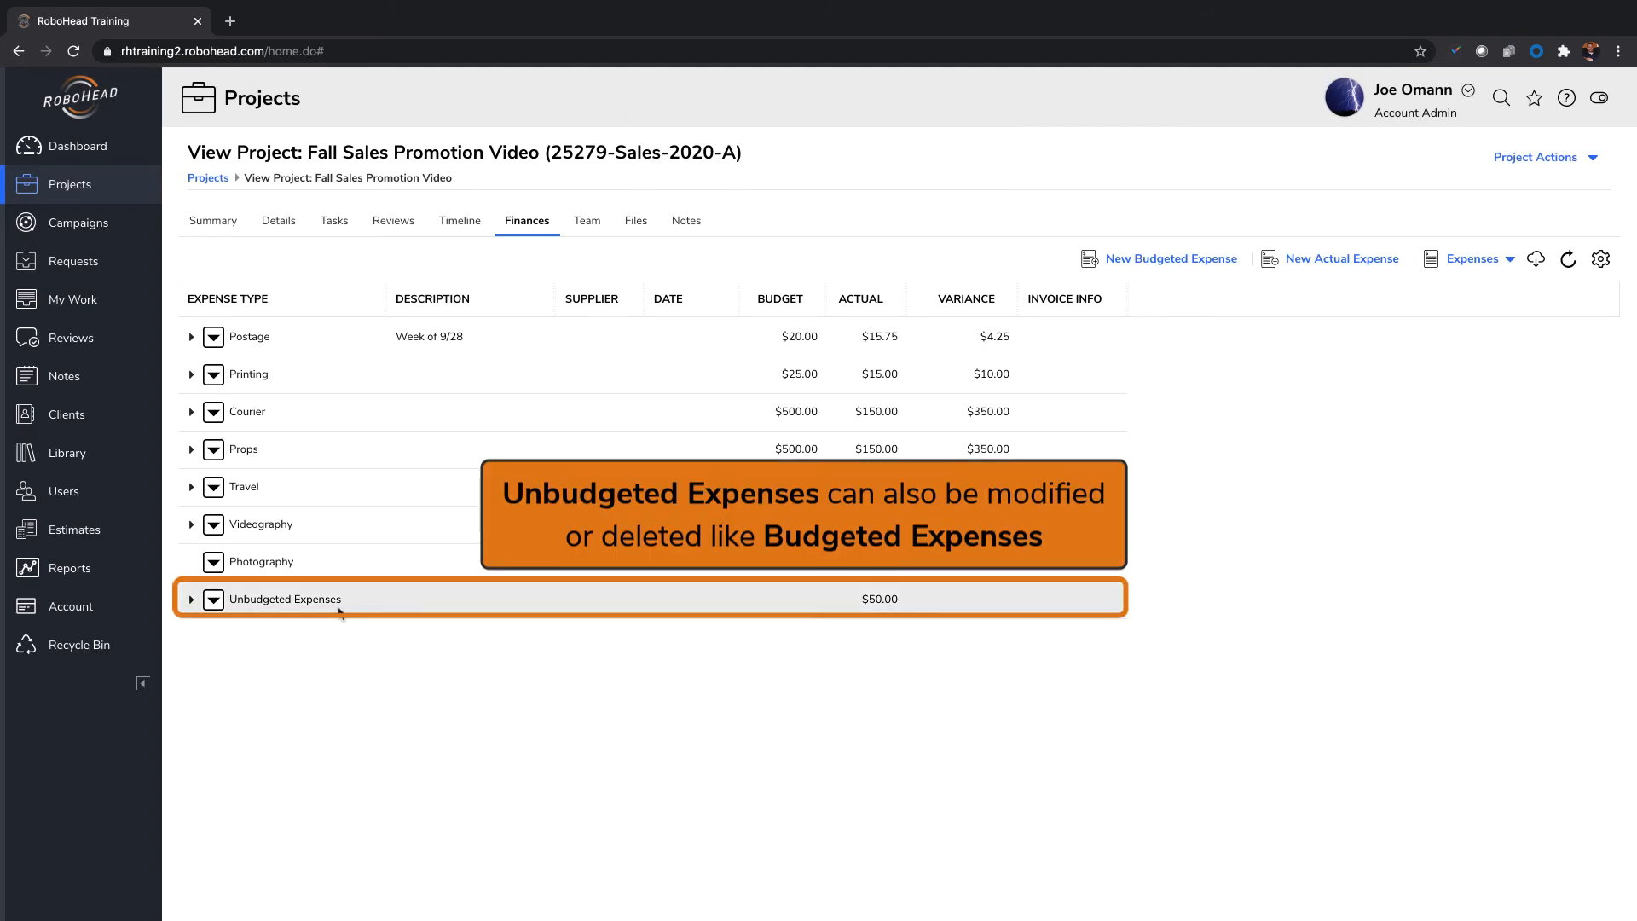
View the project's Financial Summary of expenses
click(1436, 269)
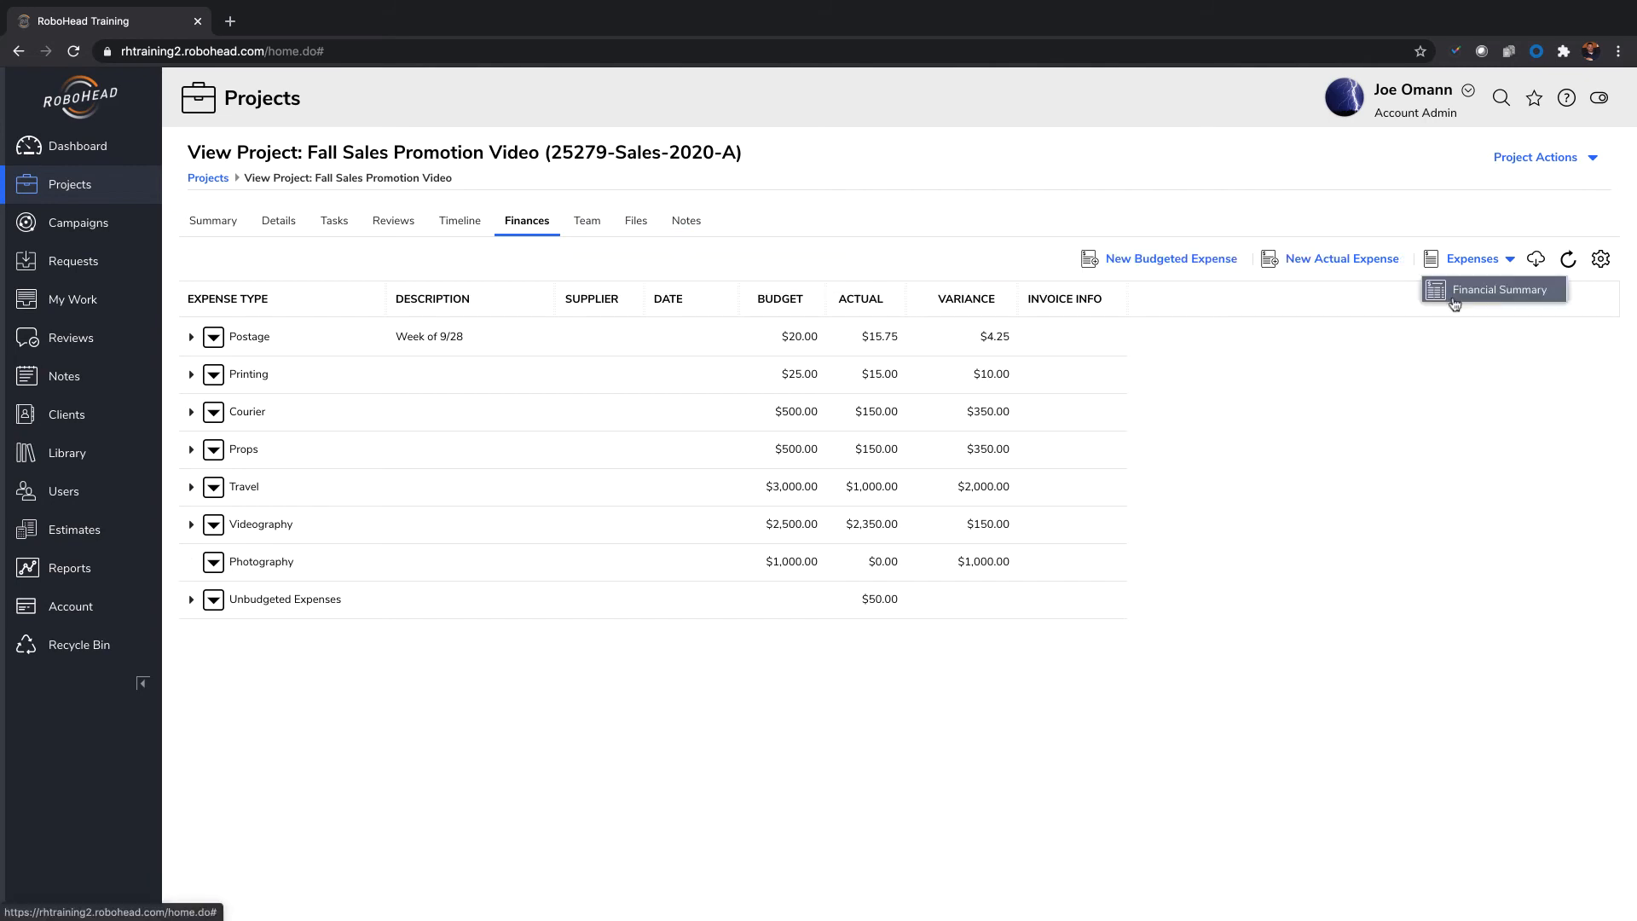
click(1455, 291)
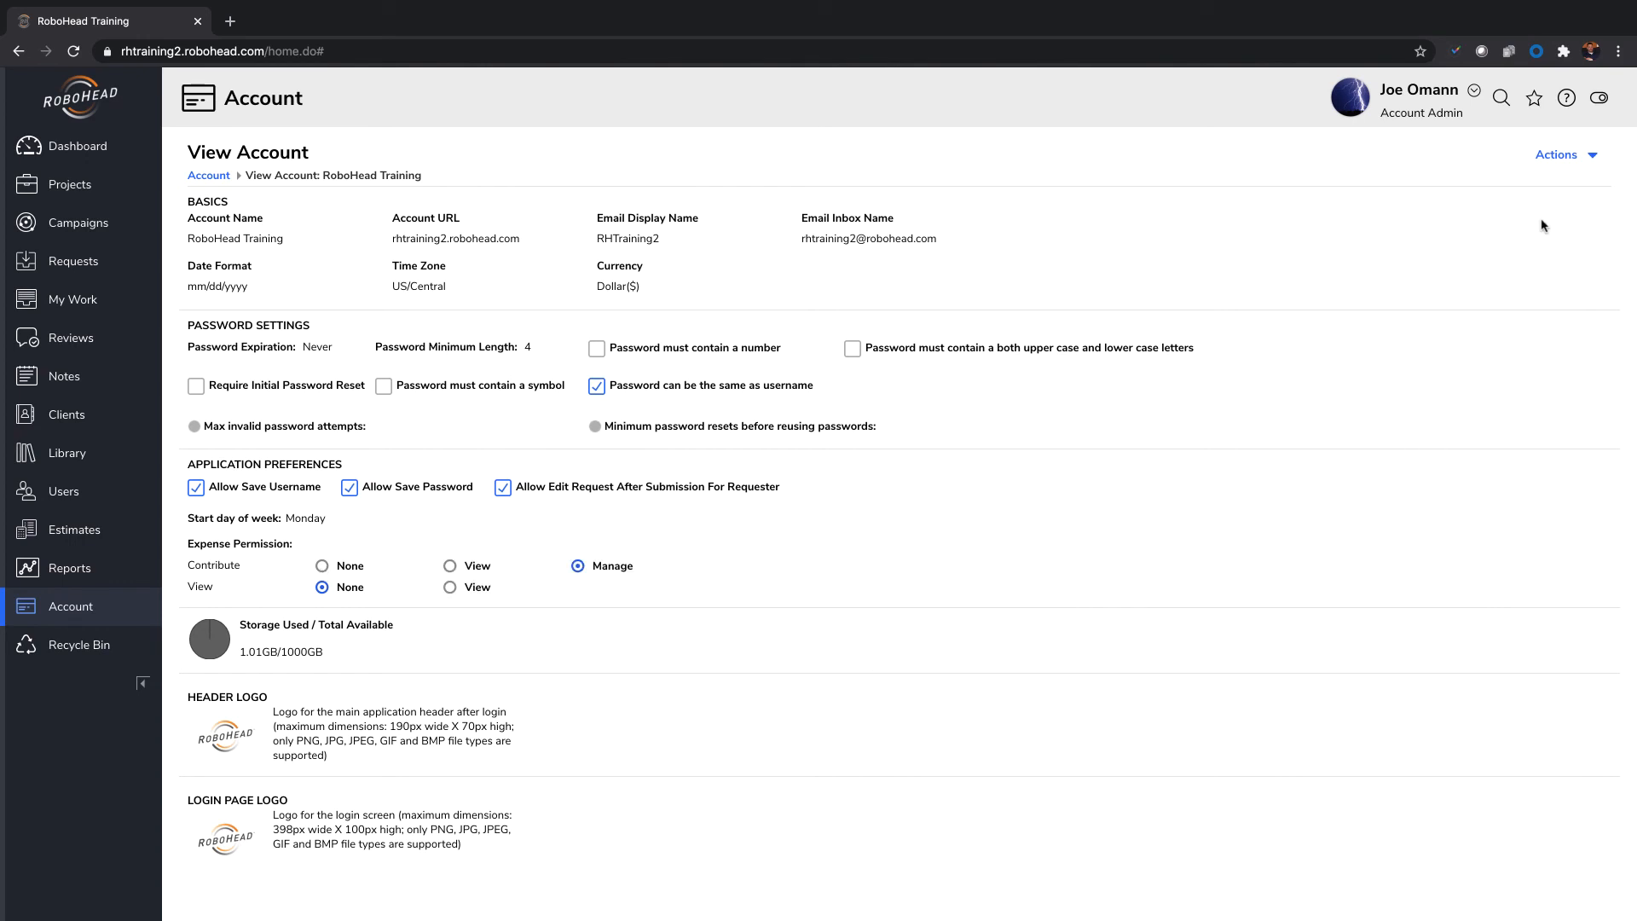
Open the account's expense lists for management and add "Meals" as a new Expense Type
click(1556, 158)
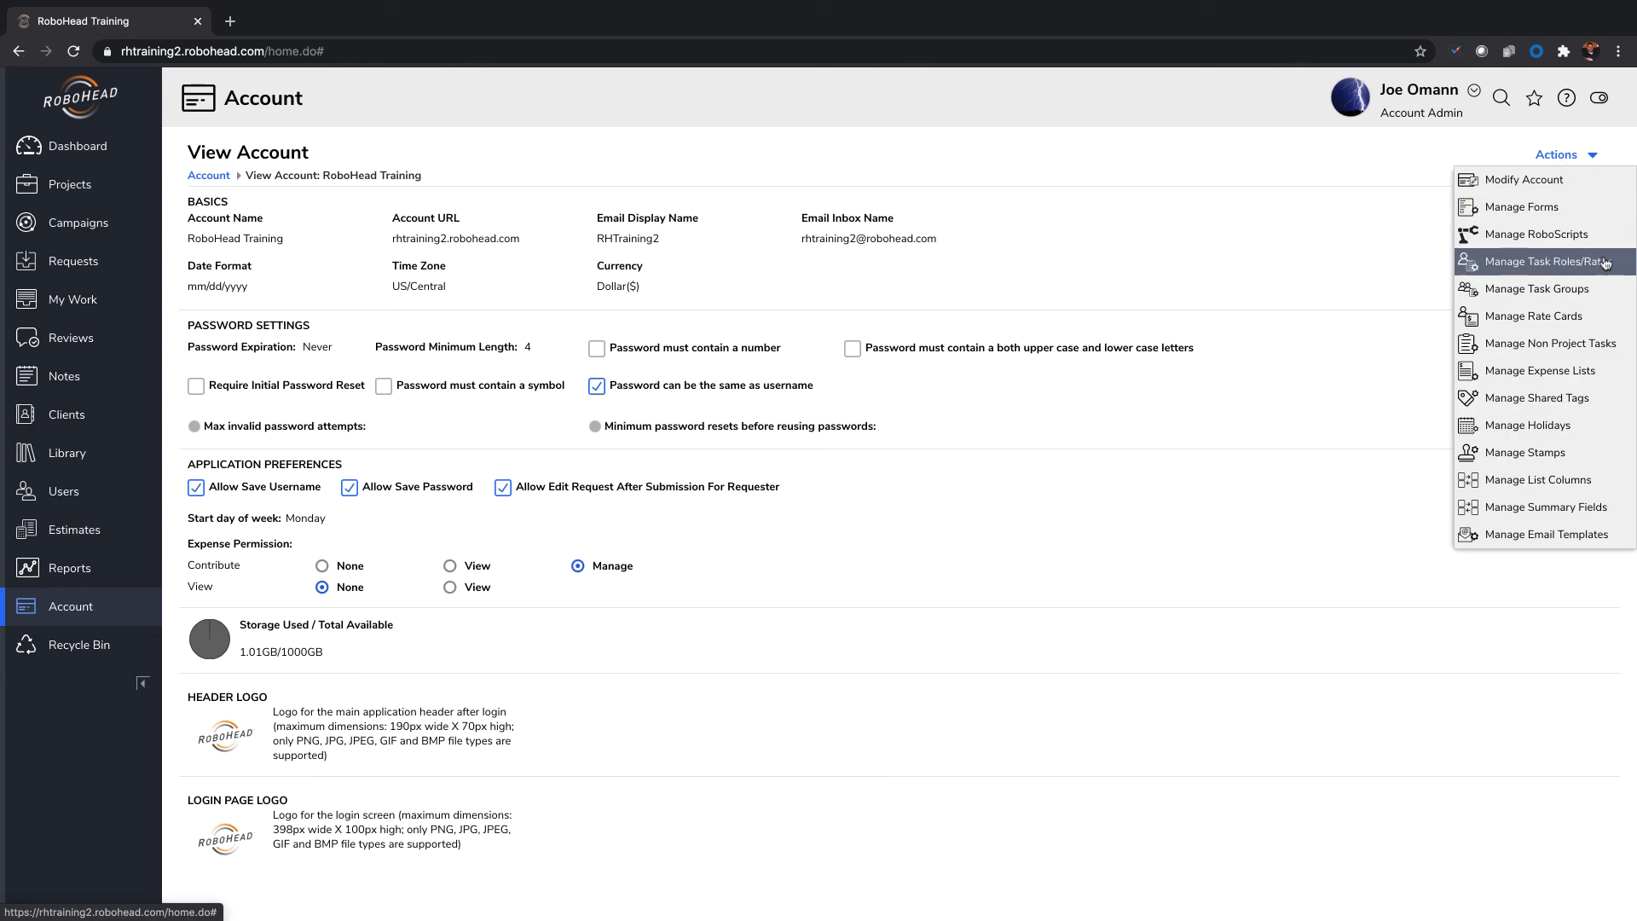
click(1615, 373)
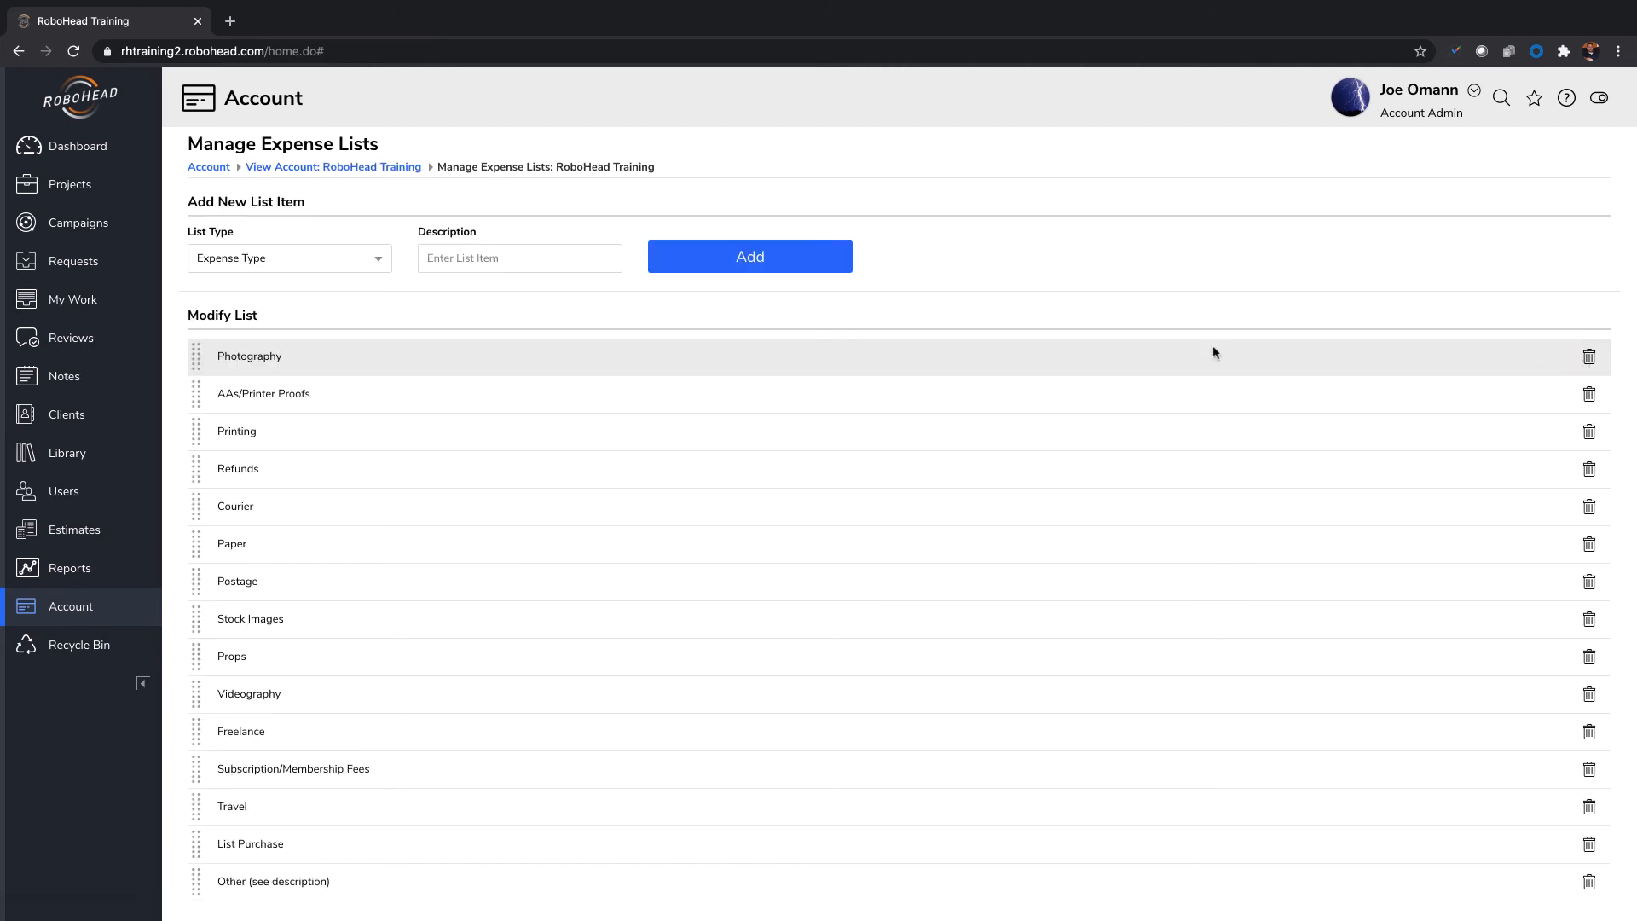
click(379, 262)
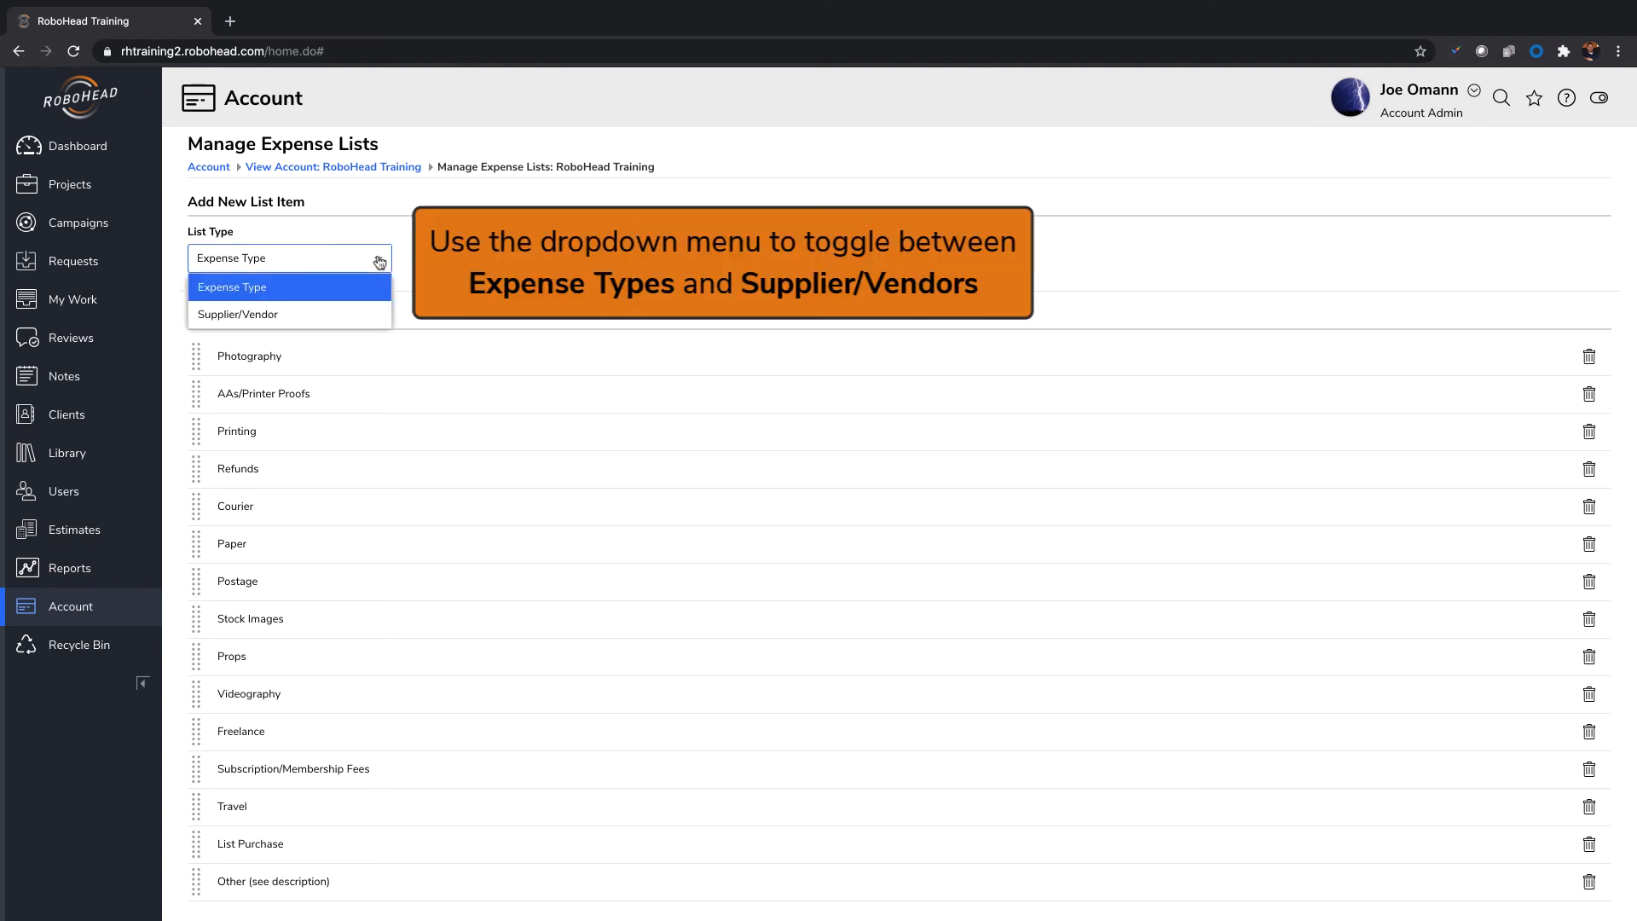
click(380, 261)
click(493, 259)
text(Meals)
click(739, 269)
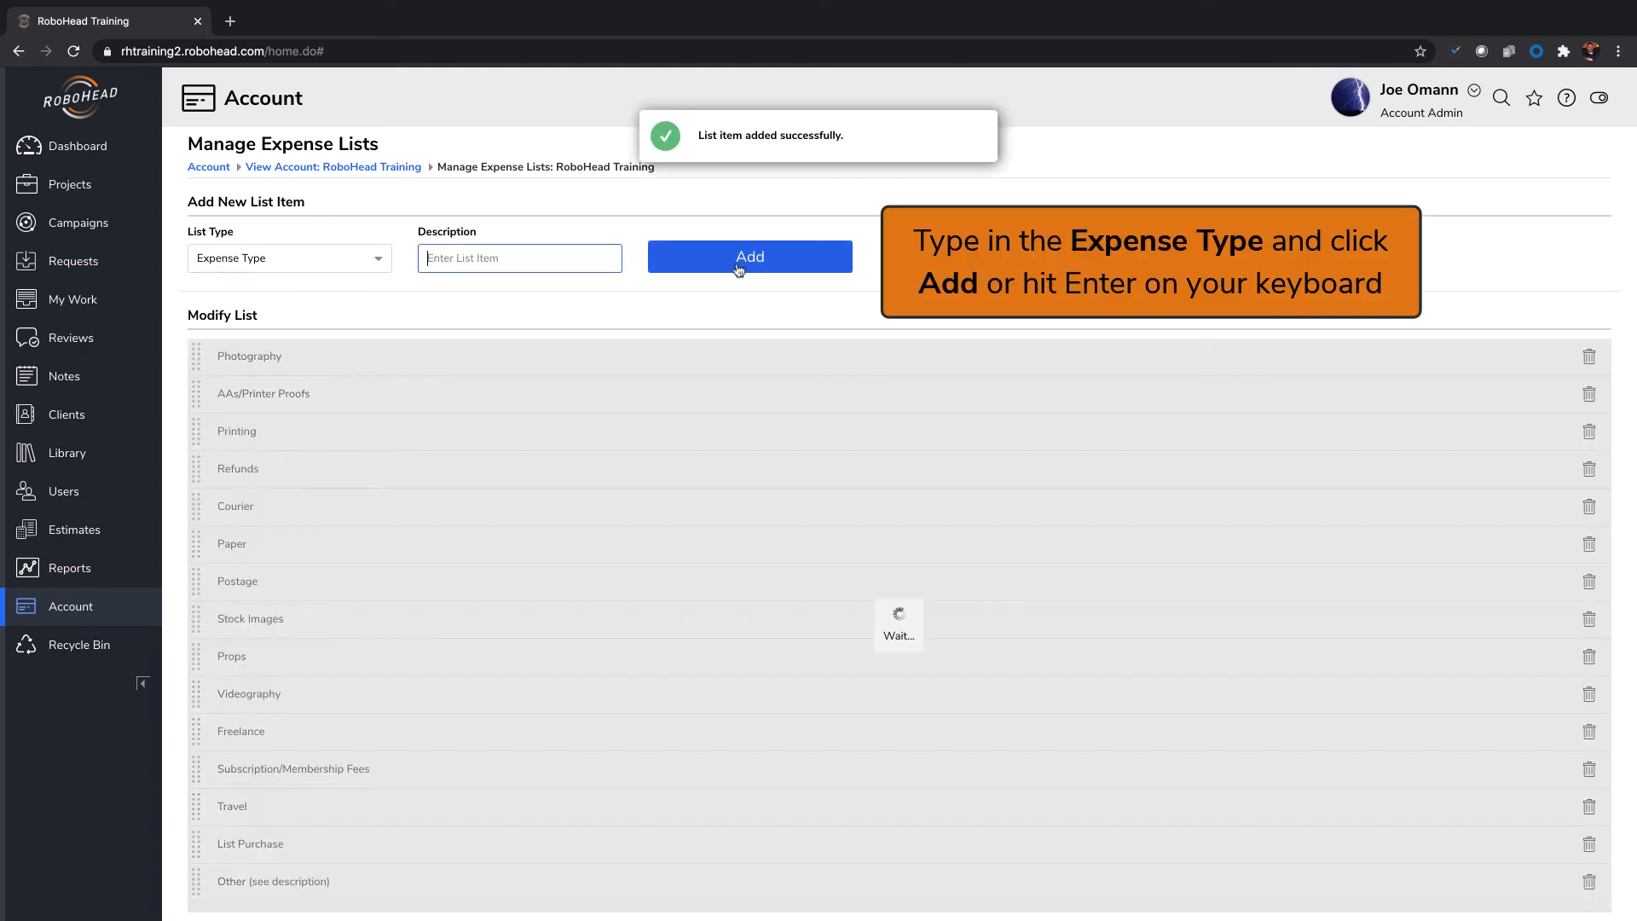
Add "Express Delivery Service" to the Supplier/Vendor expense list
click(380, 262)
click(355, 318)
click(437, 256)
text(Express Delivery Service)
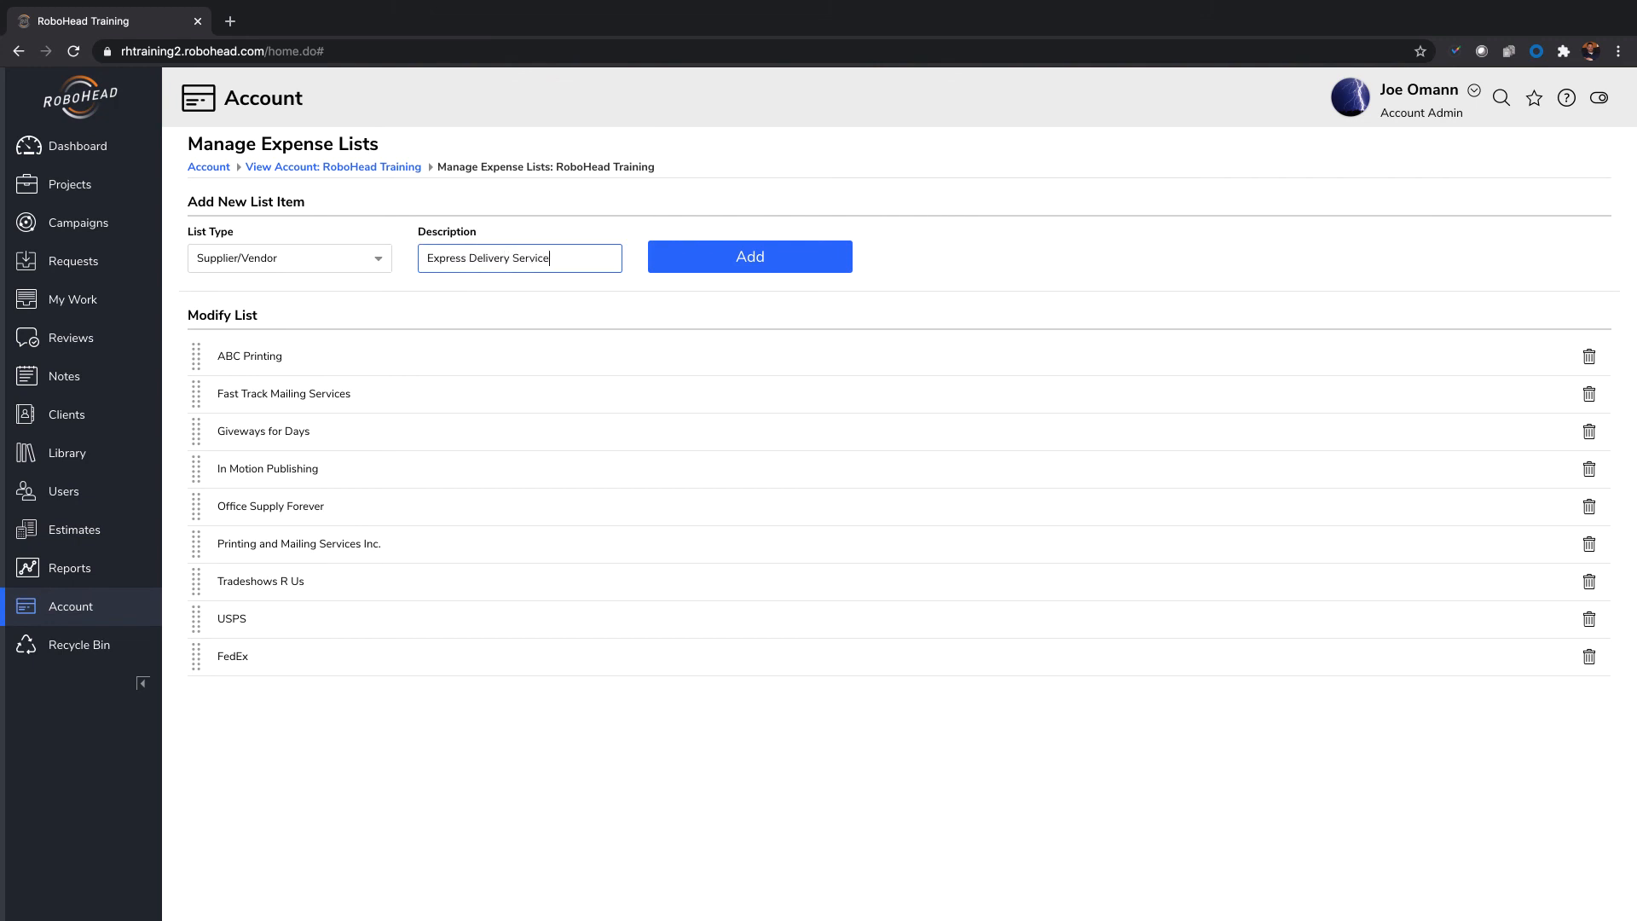
click(754, 260)
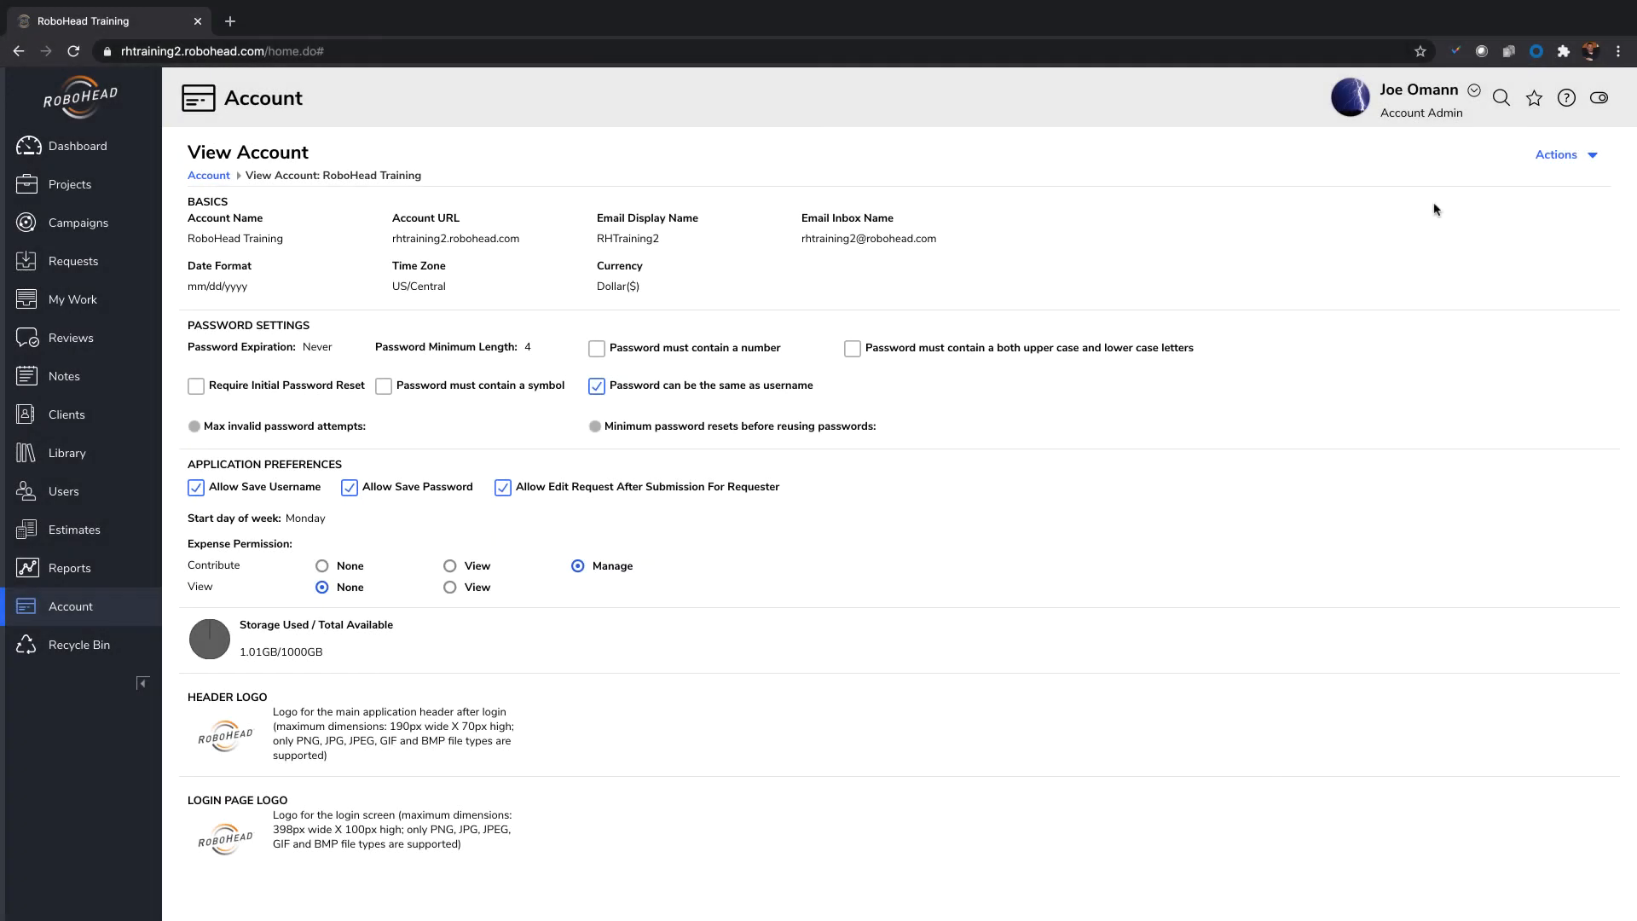
Open the account's summary field management and choose the Project summary fields for editing
click(1561, 162)
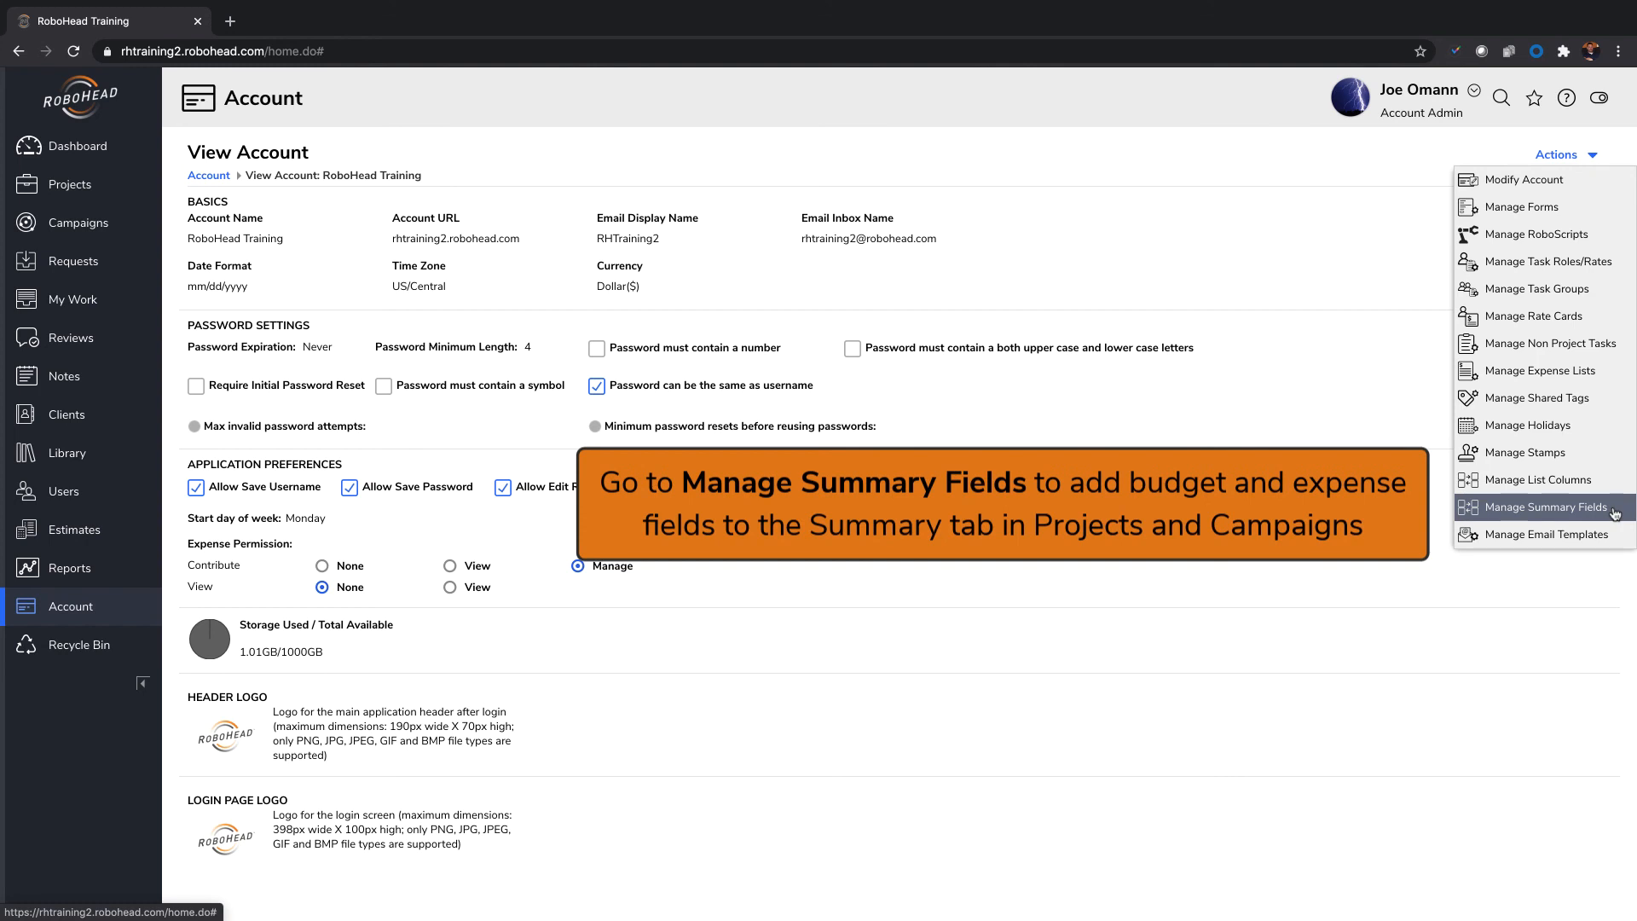
click(1545, 507)
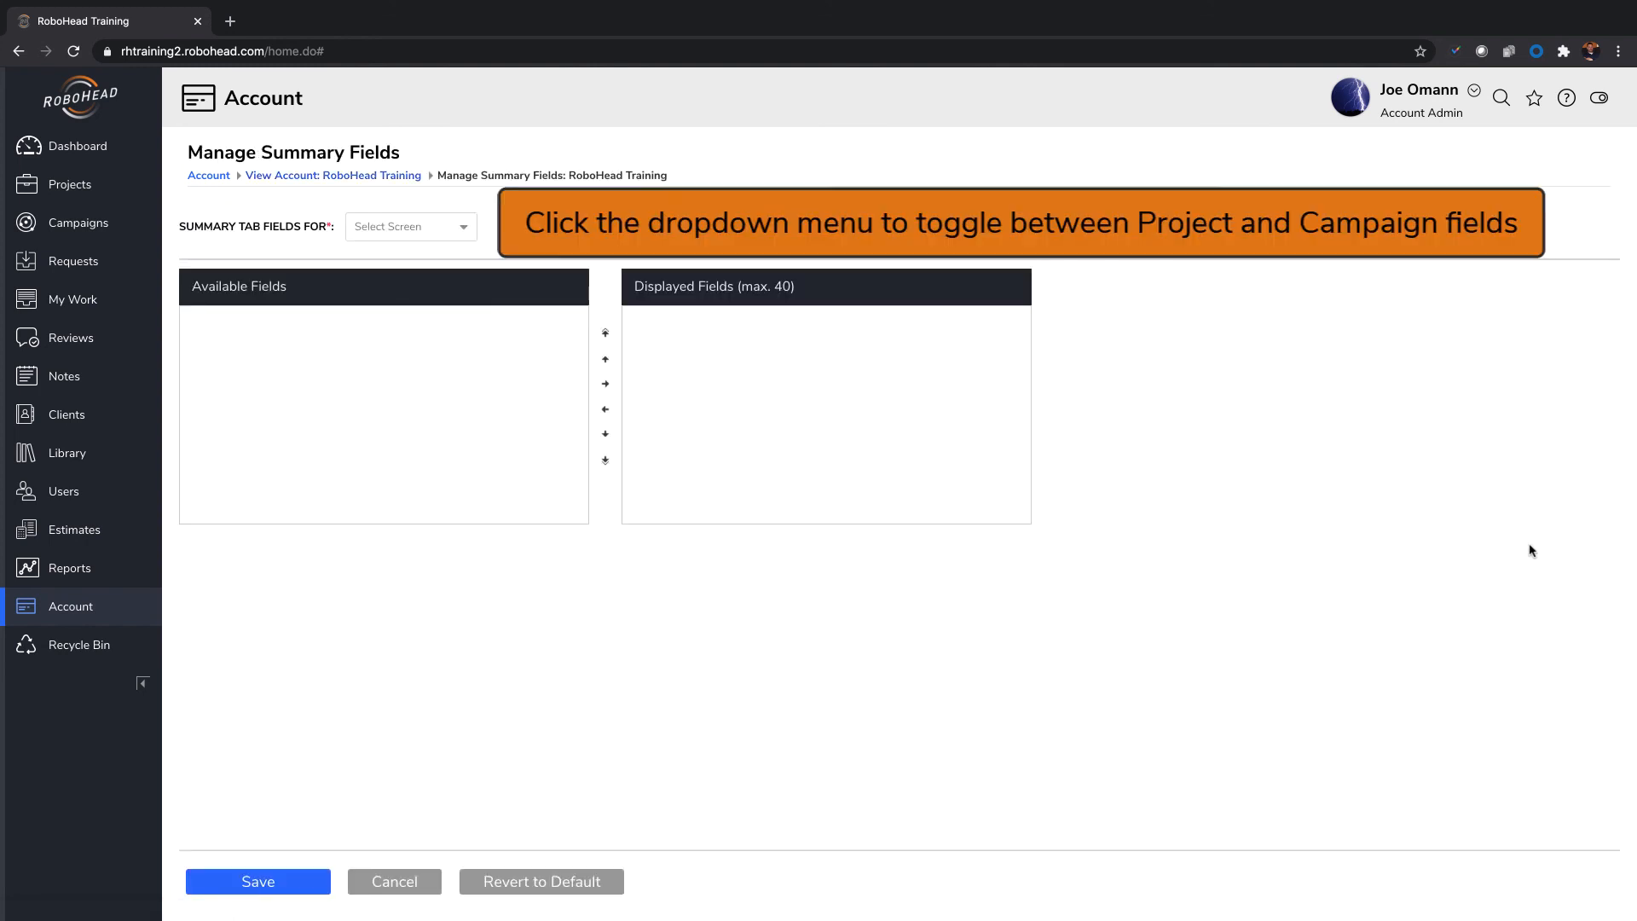
click(464, 231)
click(459, 255)
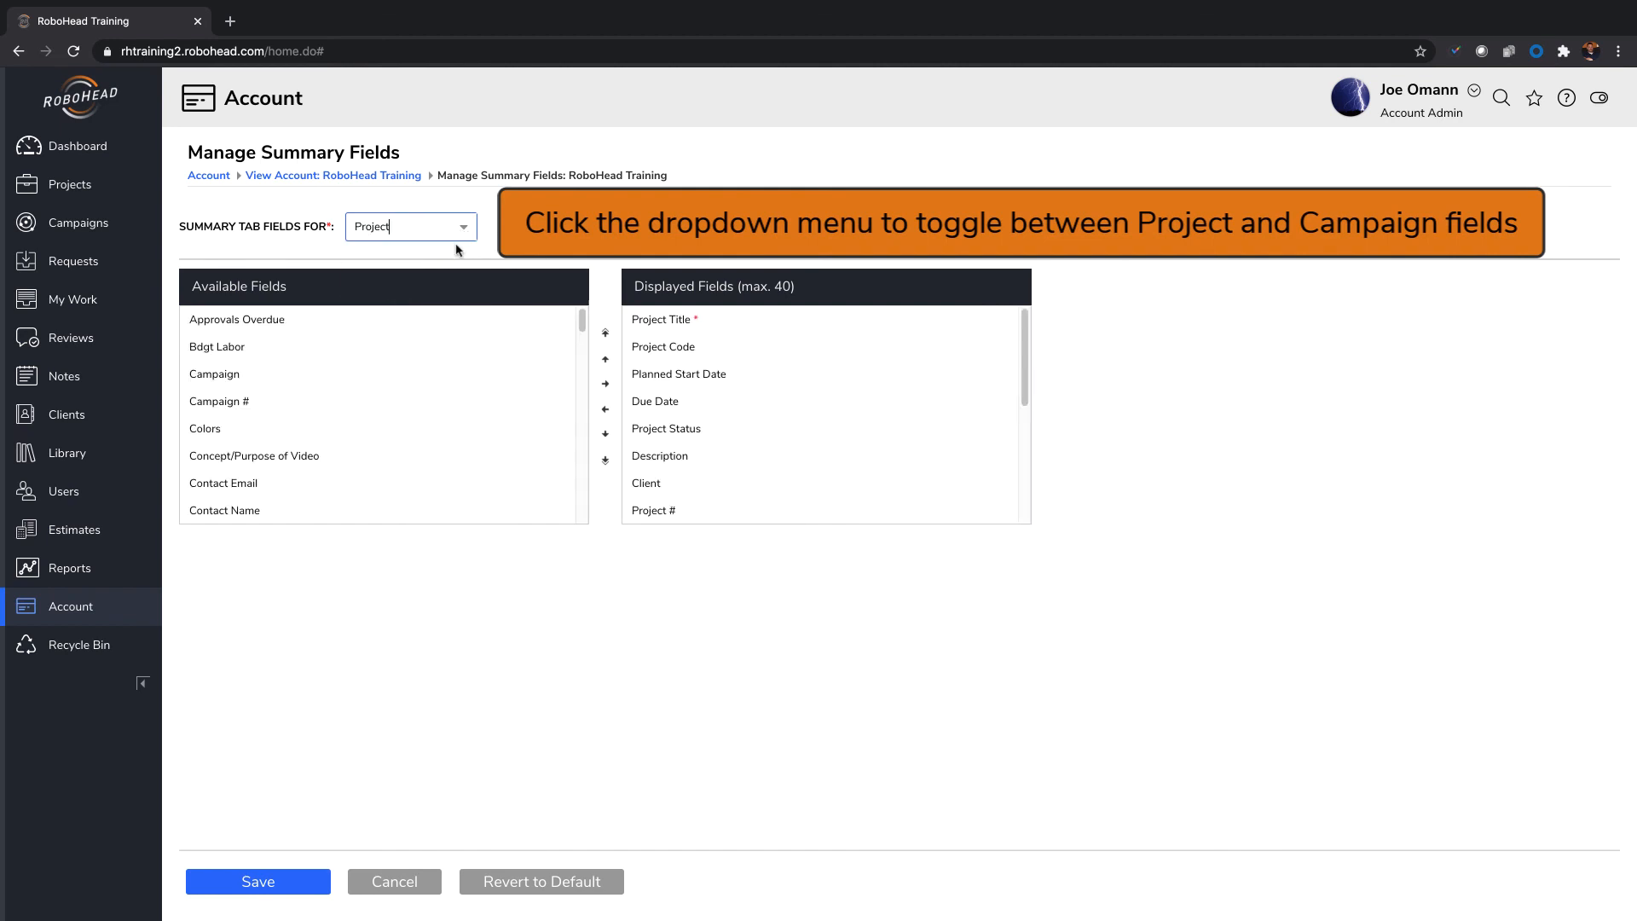
Add the Expenses field to the displayed Project summary fields and save the change
click(486, 347)
scroll(486, 351, down, 3)
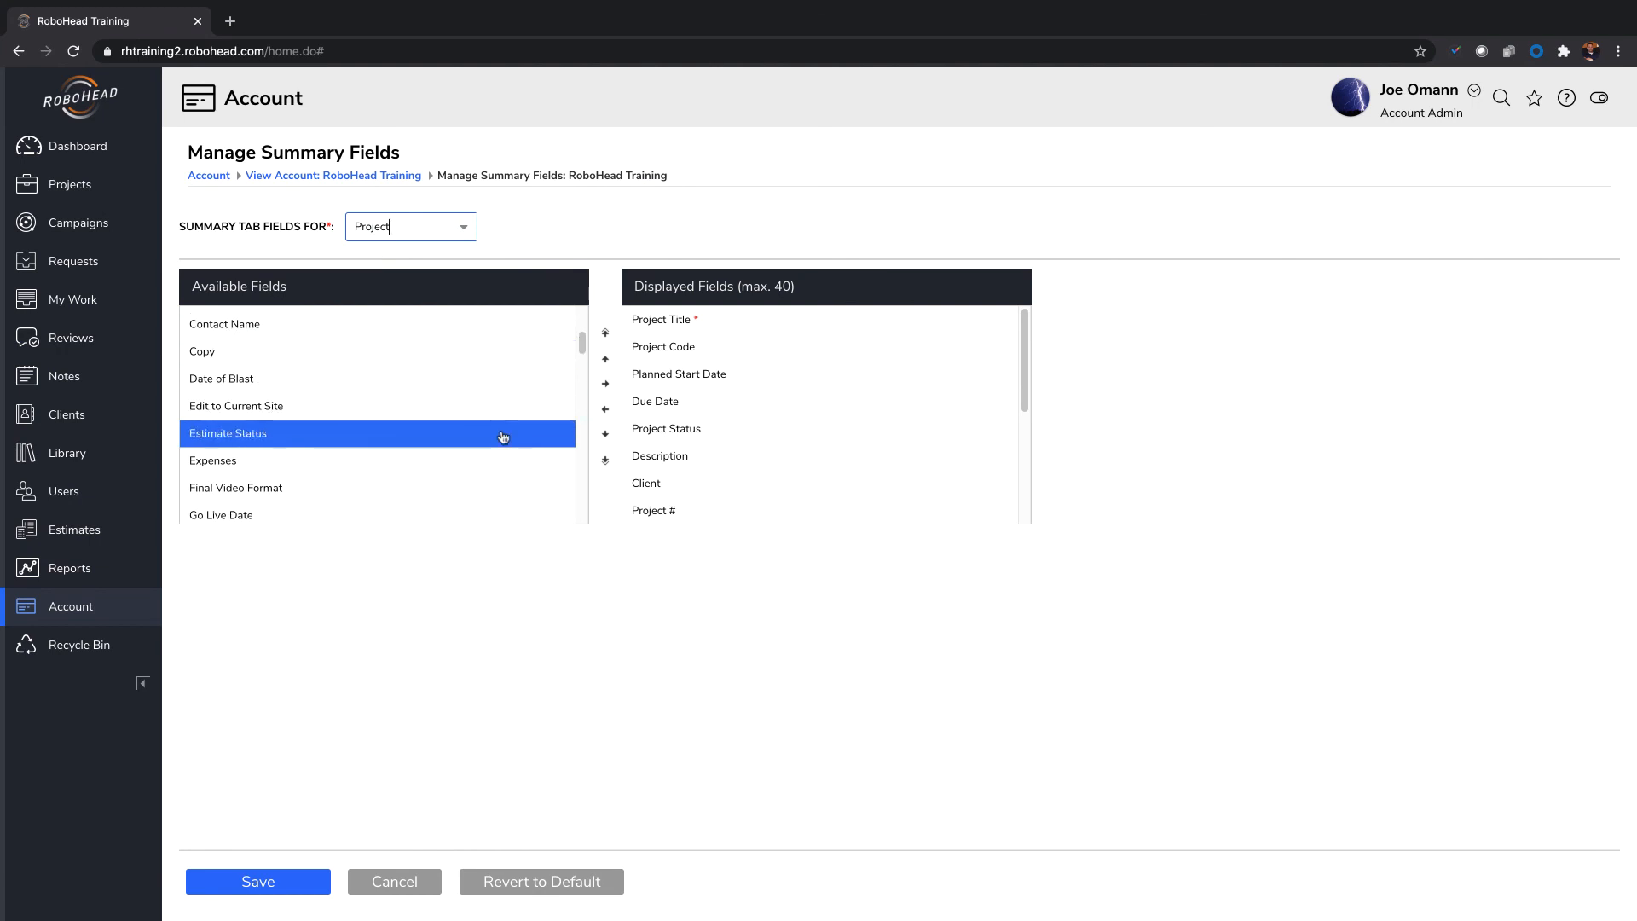
click(512, 461)
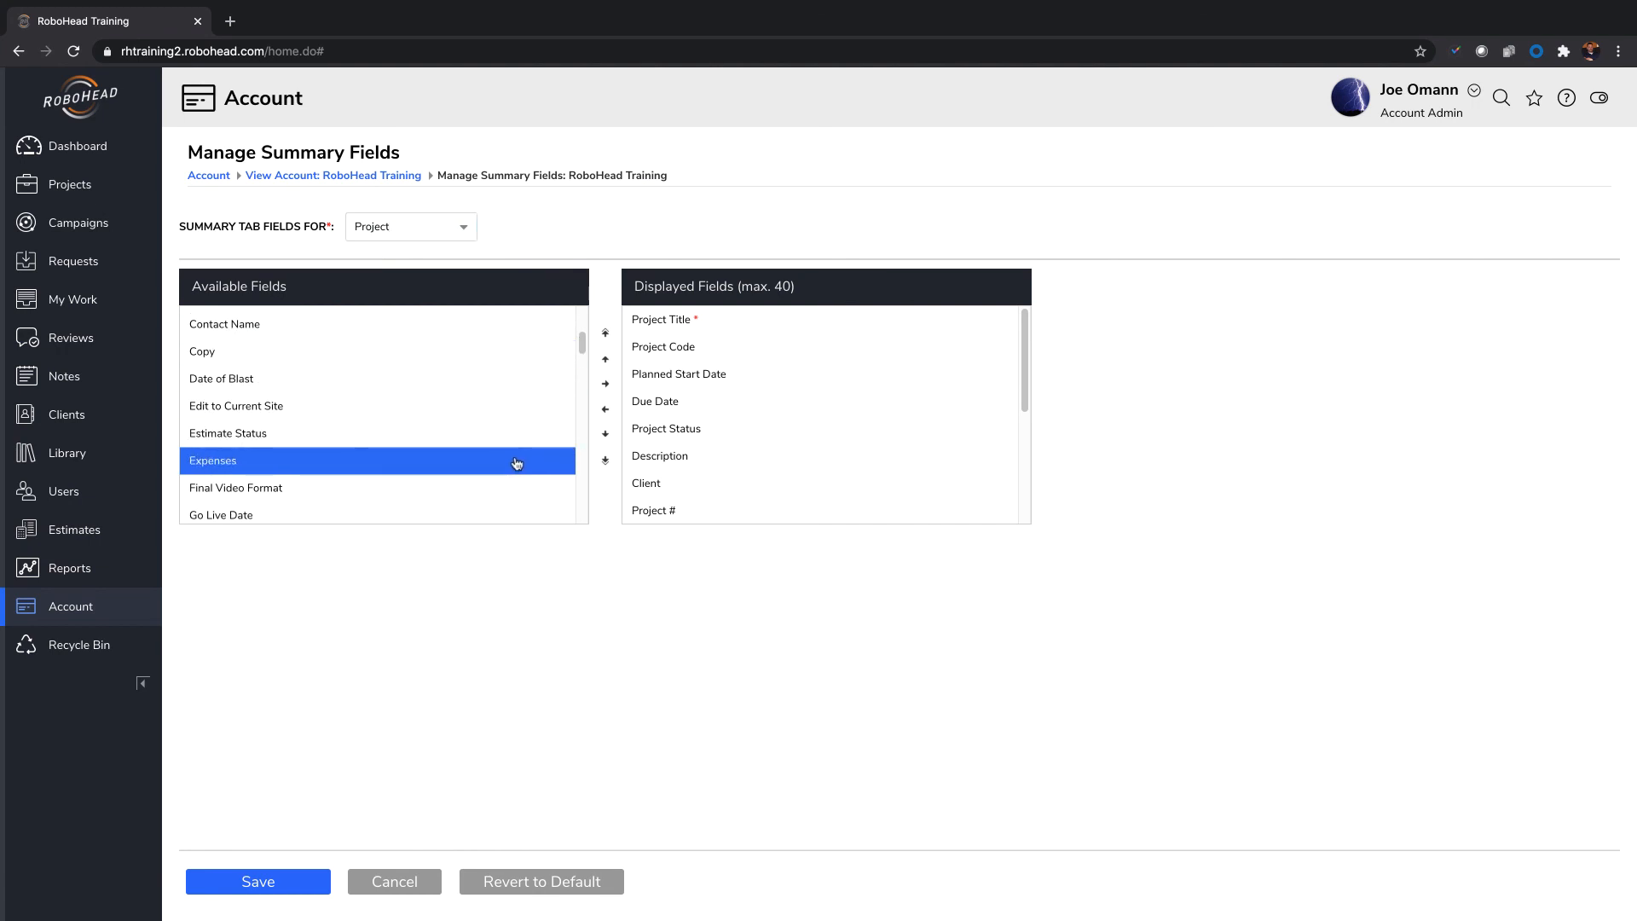
click(605, 384)
scroll(697, 431, down, 5)
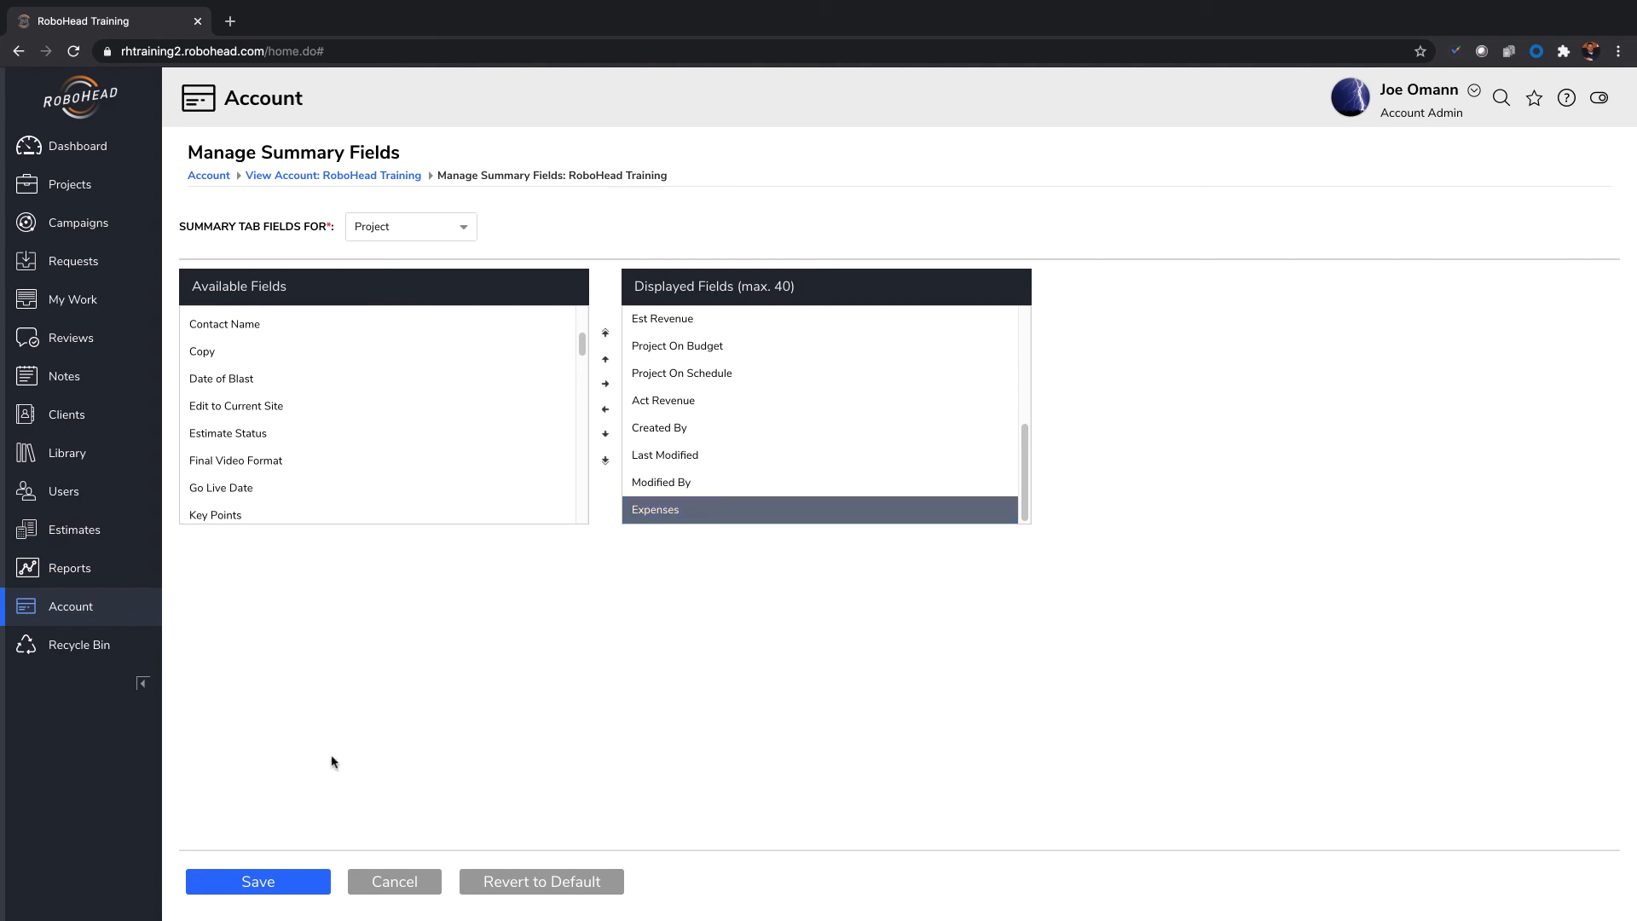
click(258, 881)
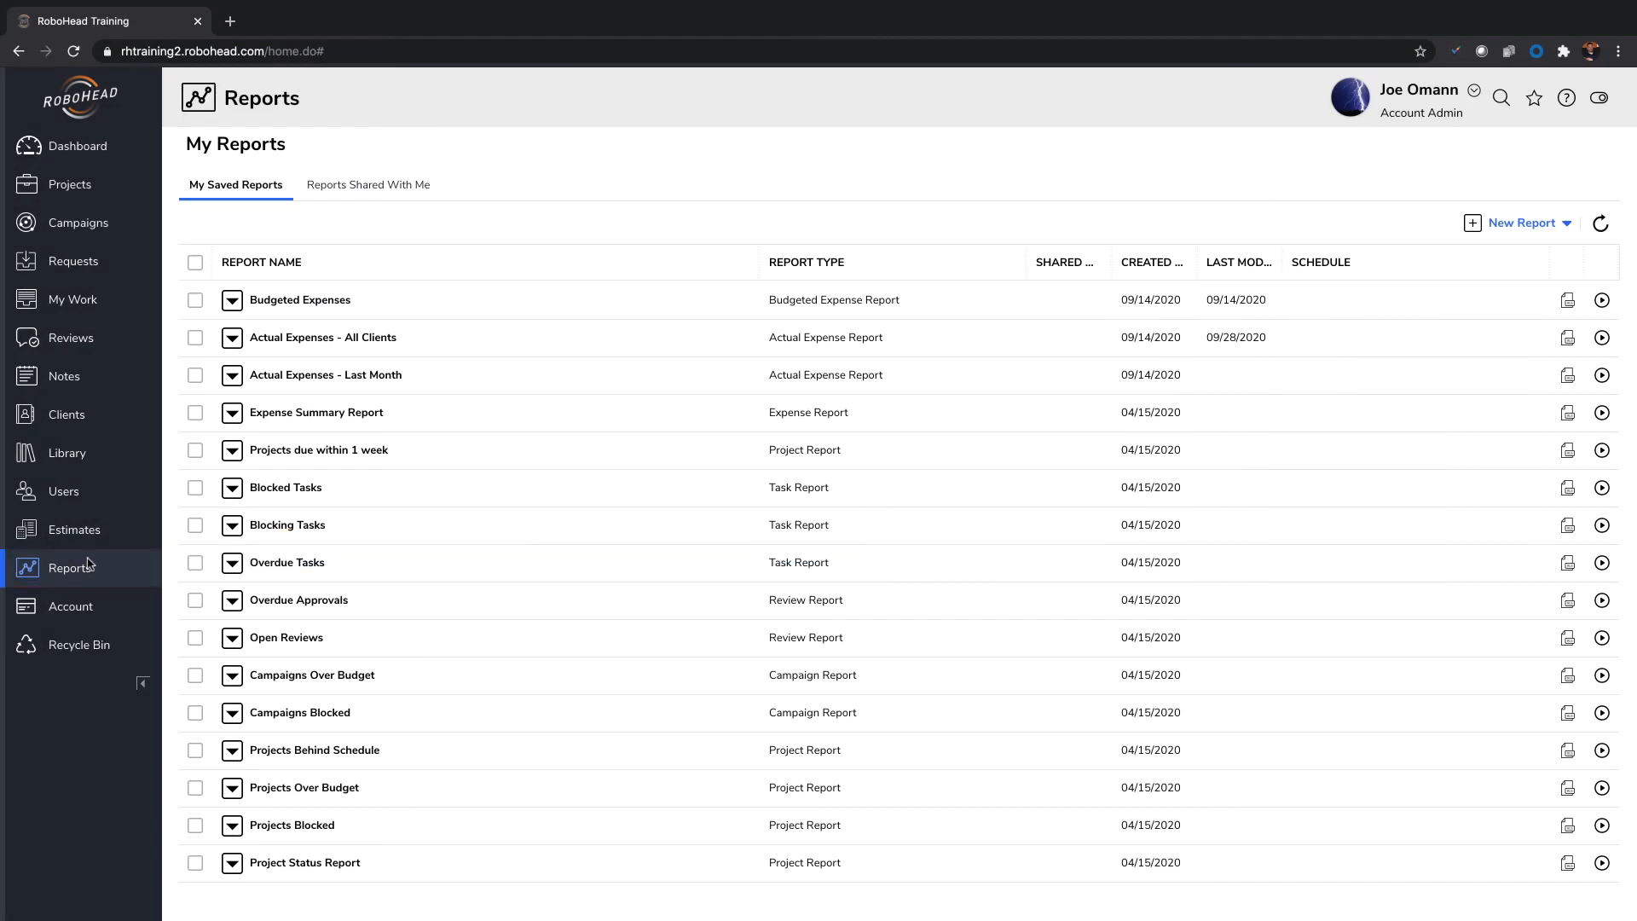
View the expense report types available for a new report
click(1567, 226)
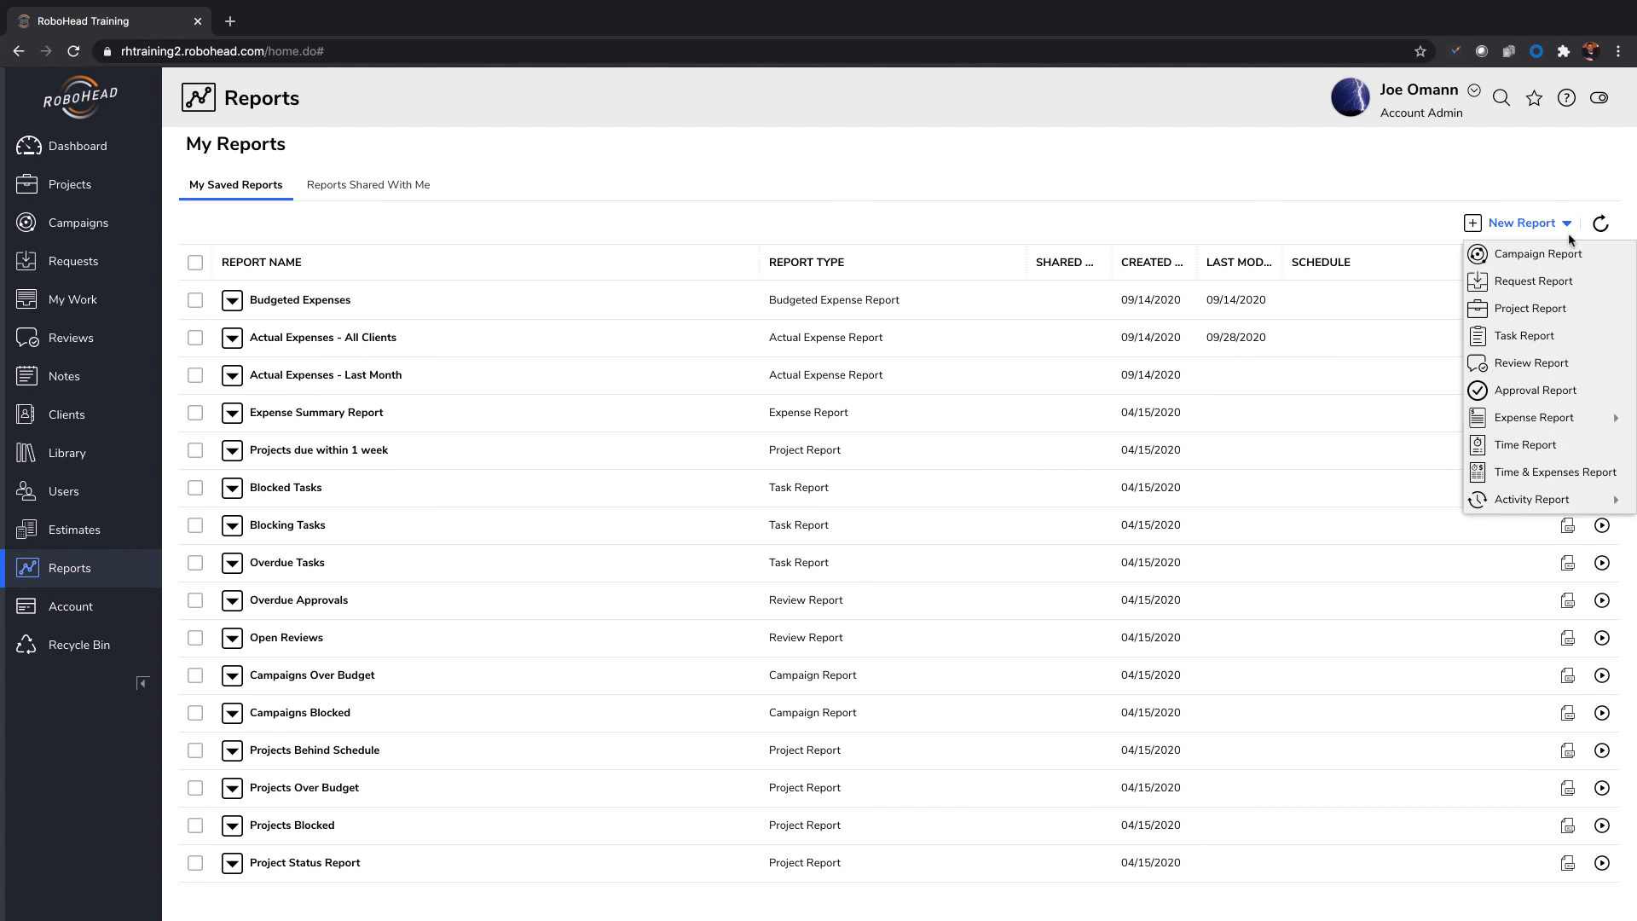
mouse_move(1615, 419)
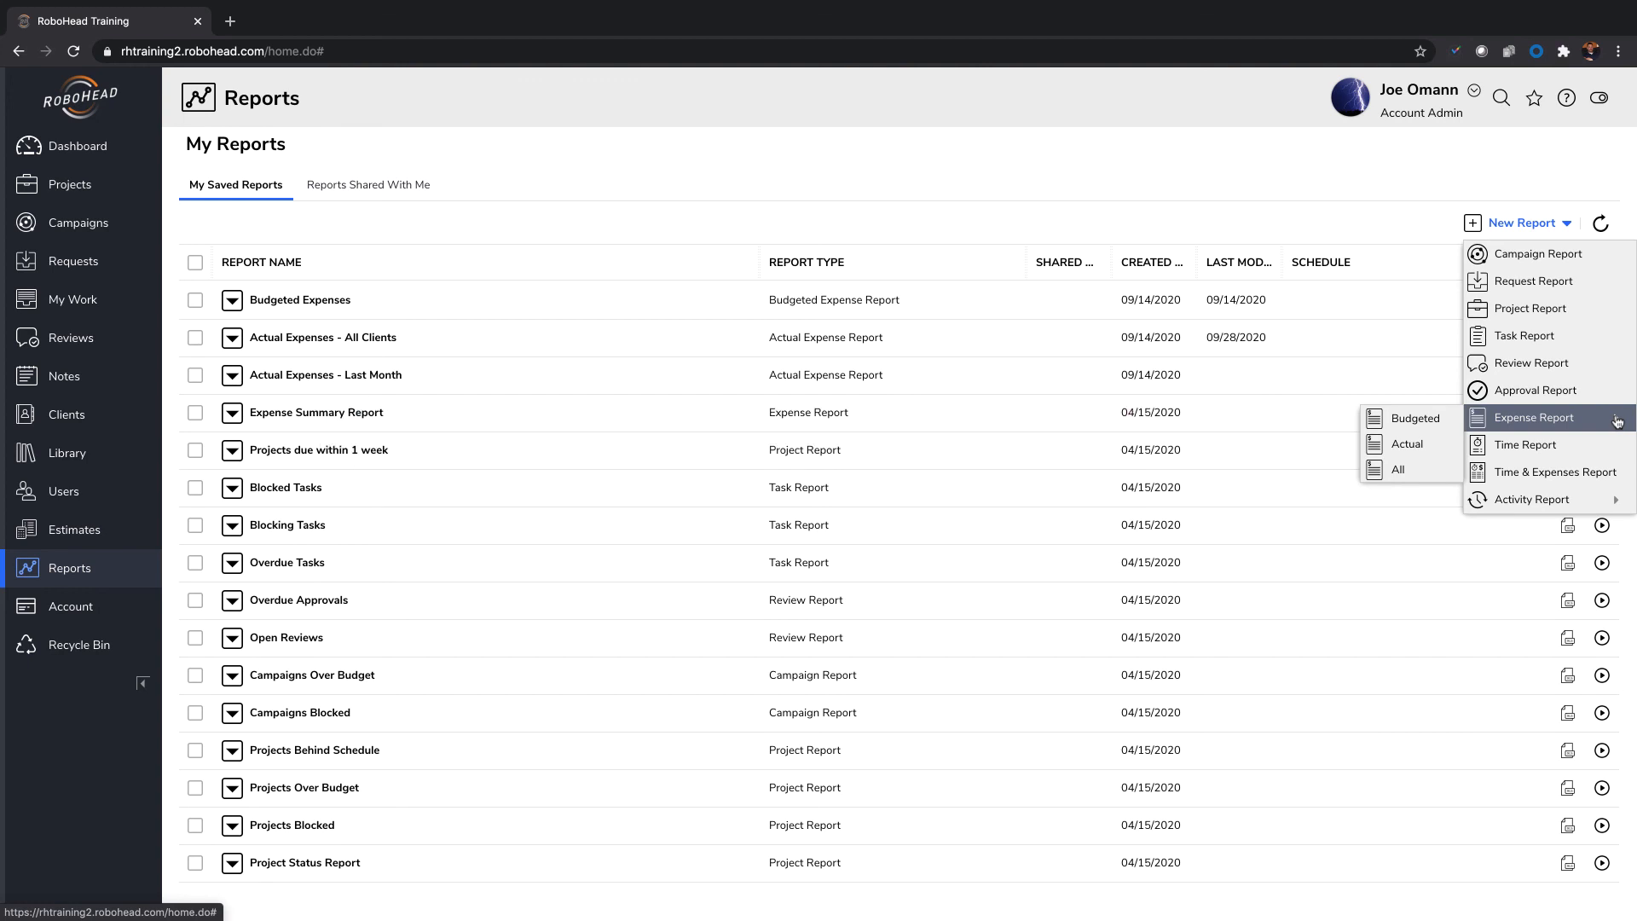
Open the "Actual Expenses - All Clients" report for modification and add the Expense: Supplier column to it
click(232, 337)
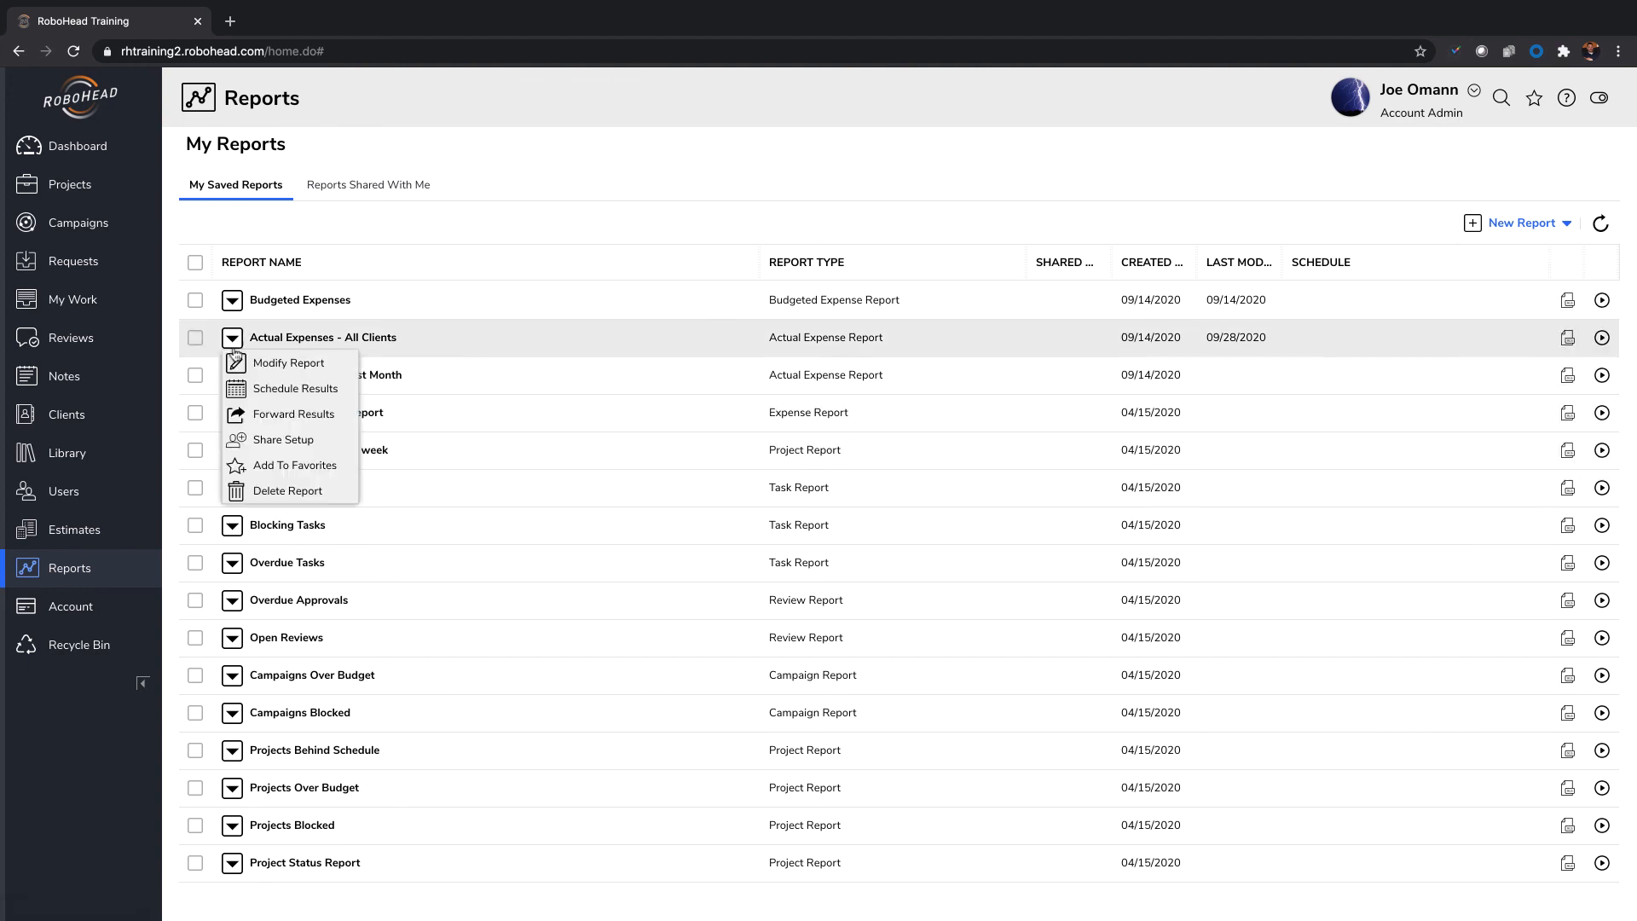
click(273, 358)
click(238, 374)
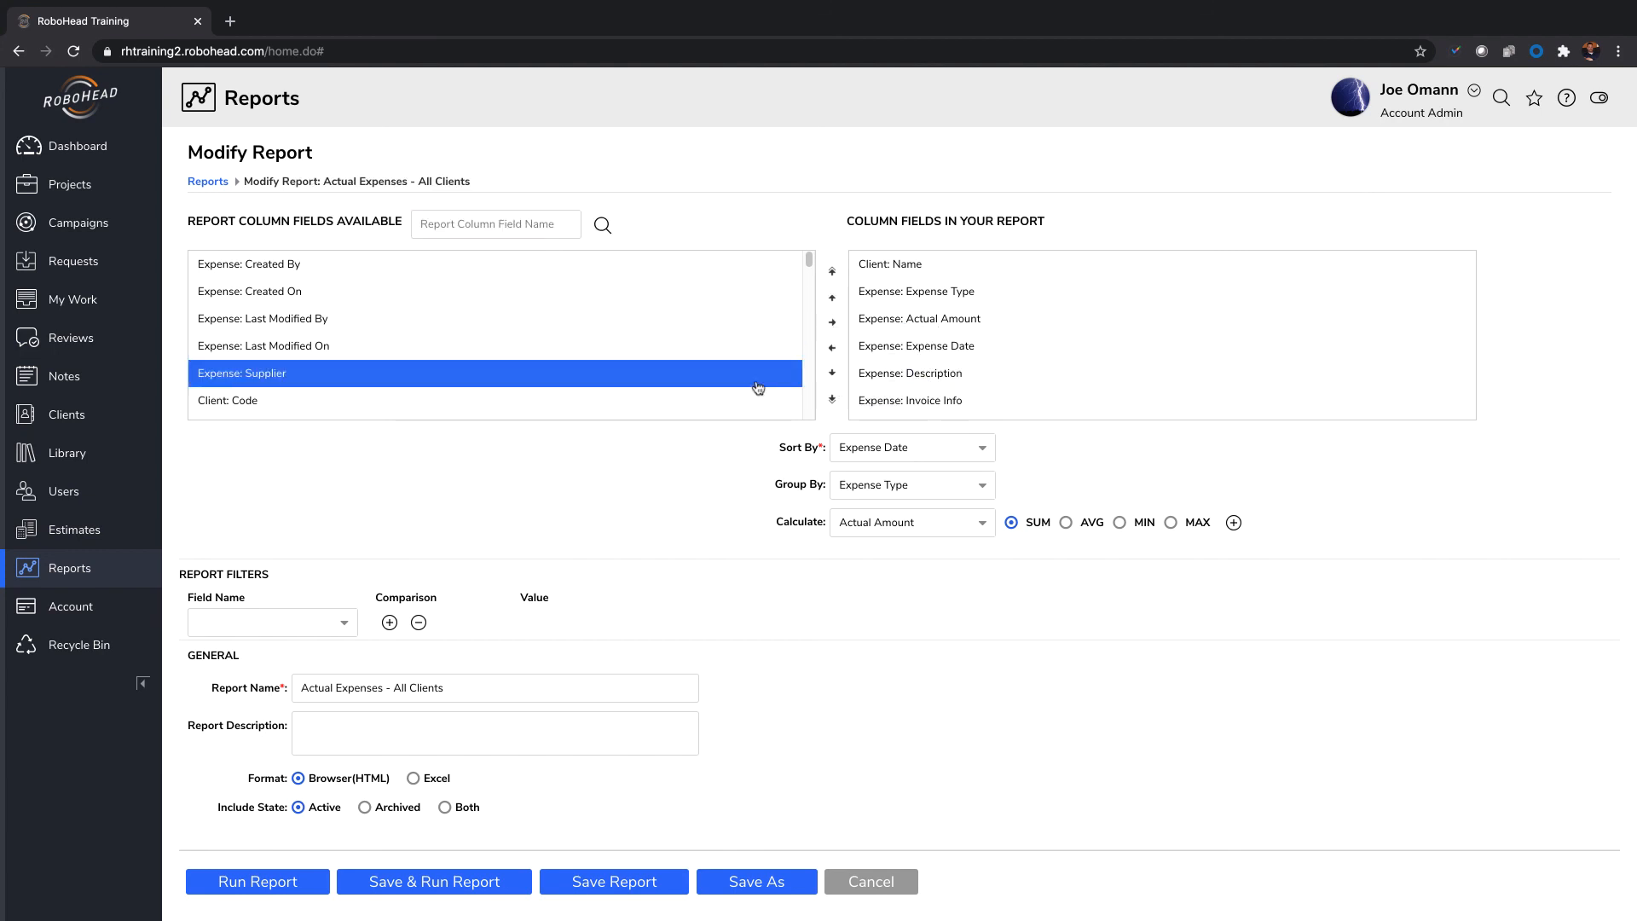
click(832, 324)
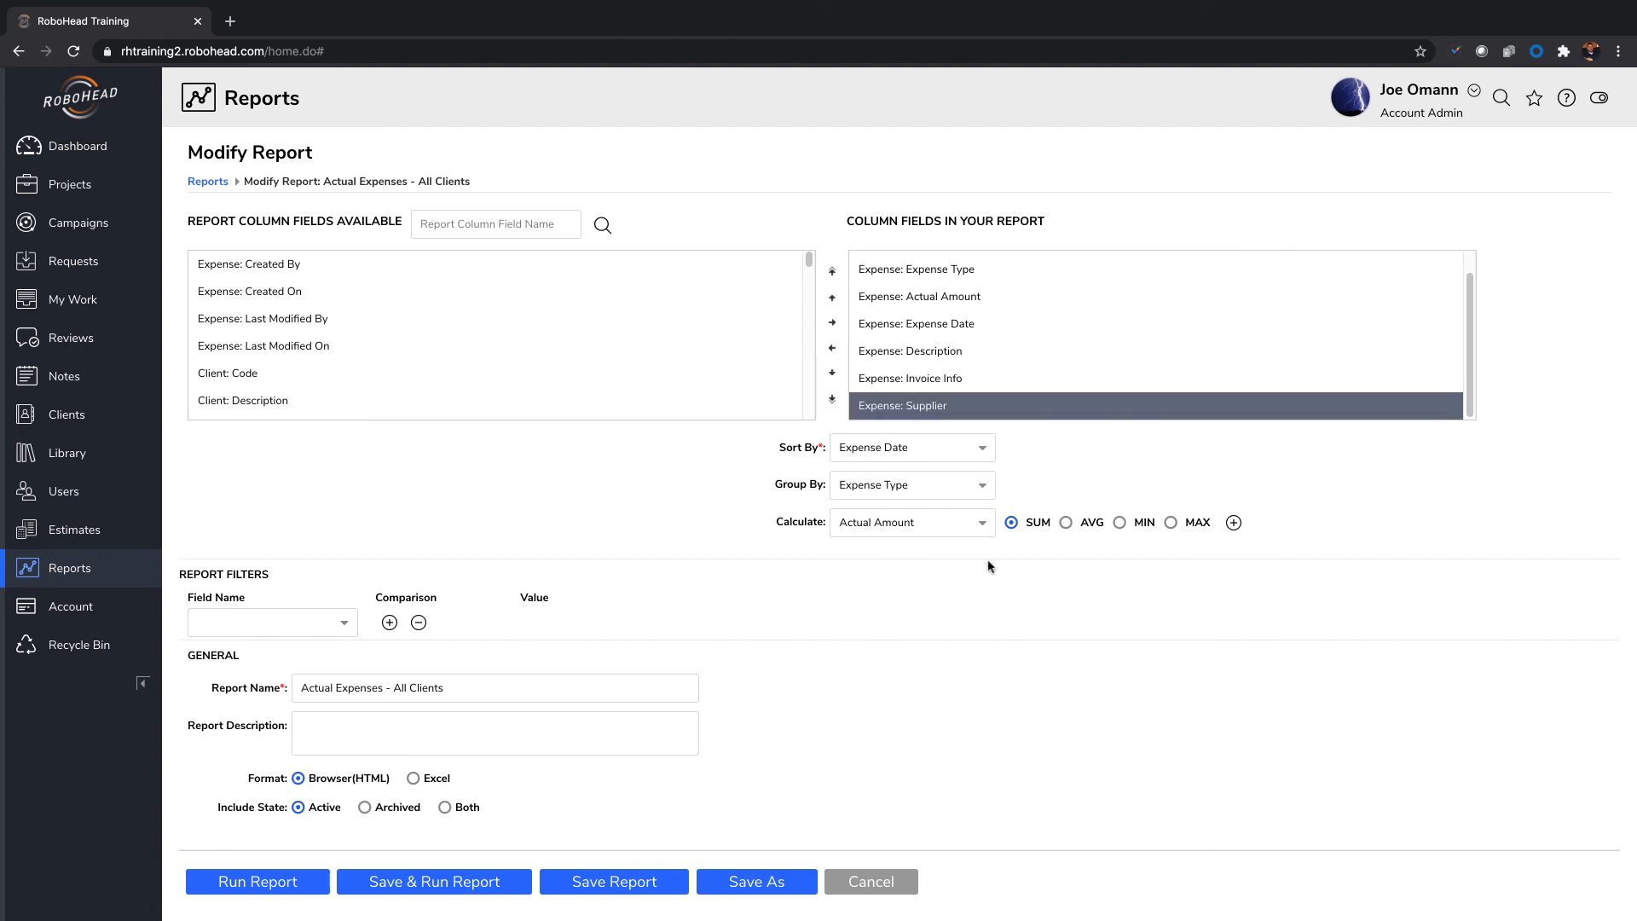
Add a report filter so the client Name includes National Sales
click(341, 635)
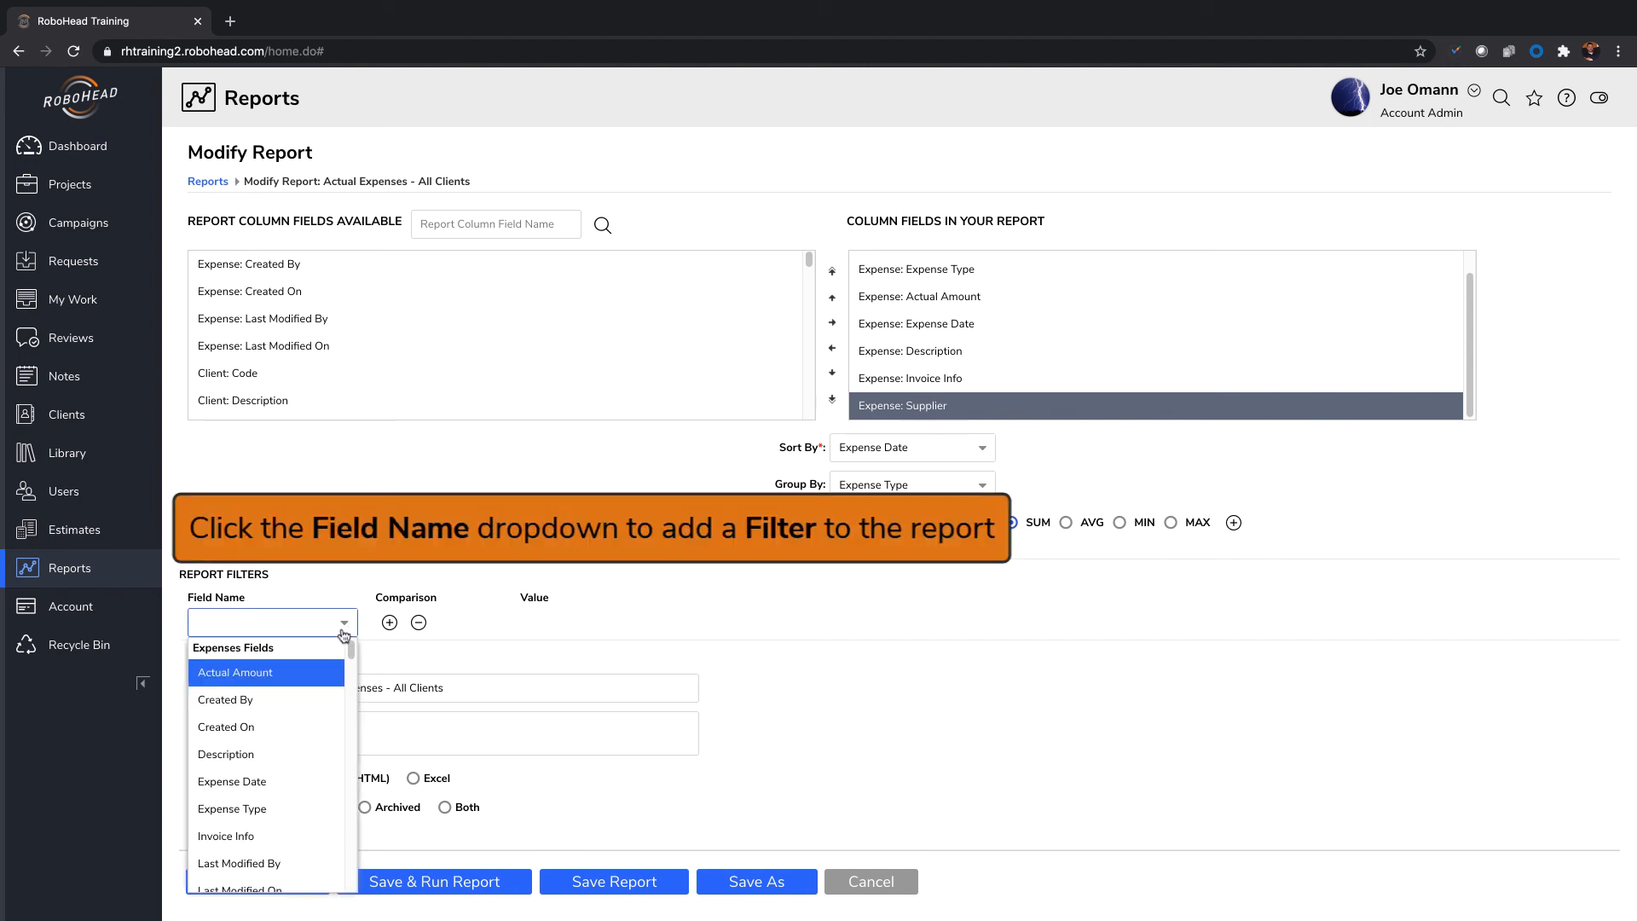
scroll(328, 682, down, 2)
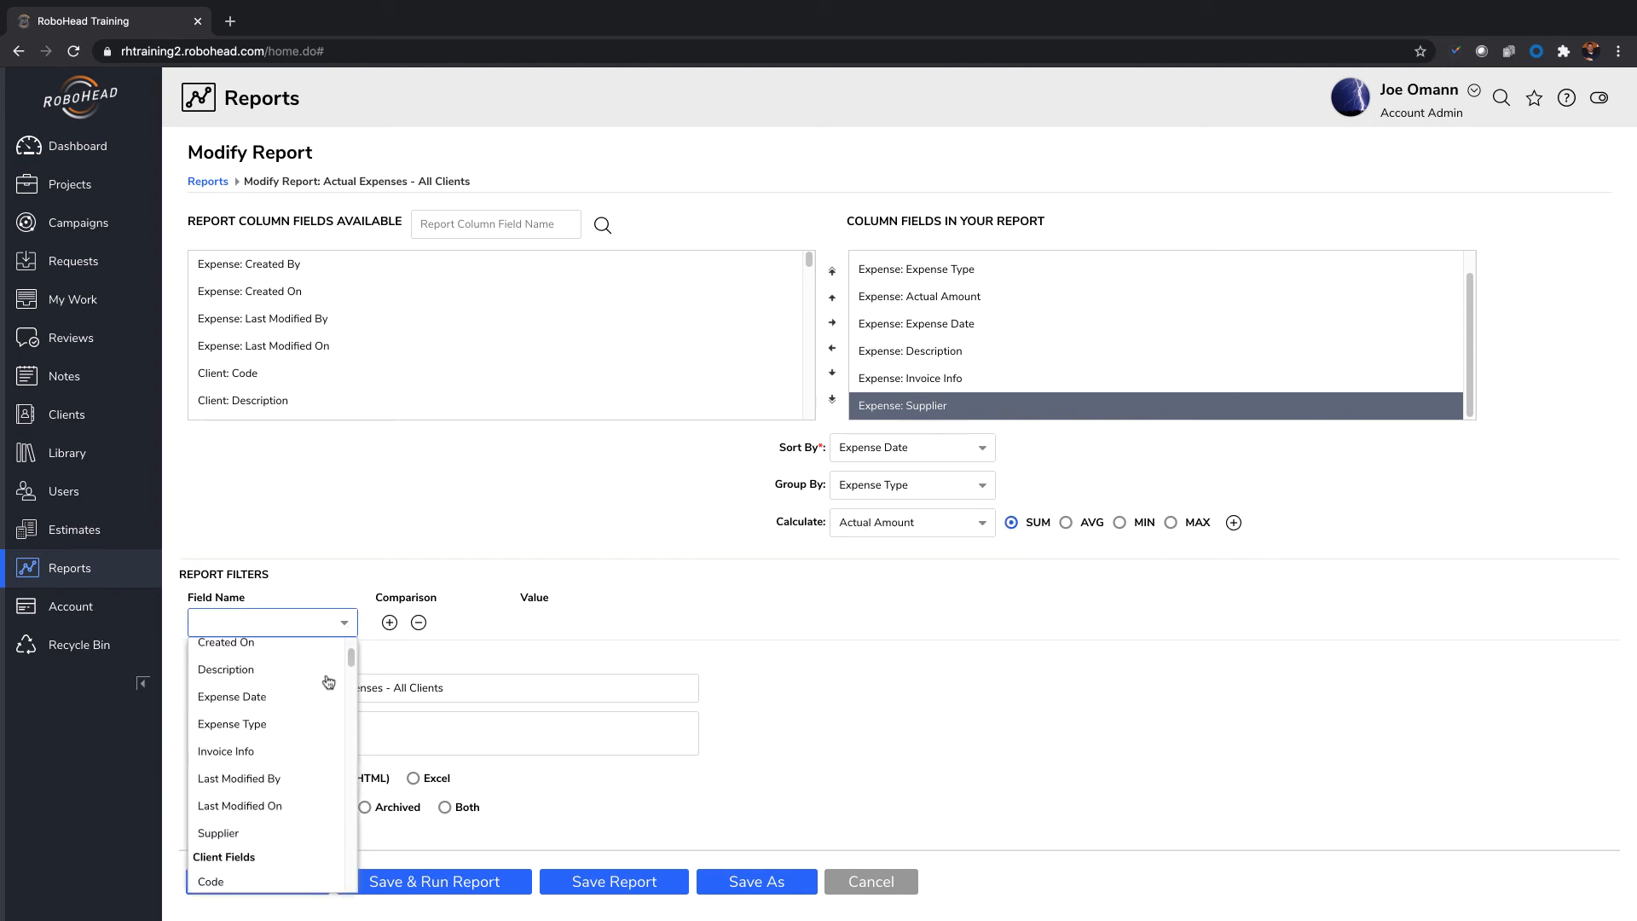
scroll(328, 682, down, 2)
click(324, 797)
click(488, 627)
click(482, 651)
click(632, 625)
click(570, 787)
Save the modified report as a new report named "Actual Expenses - Nat'l Sales" and run it
drag(490, 691, 395, 689)
text(Nat'l Sales)
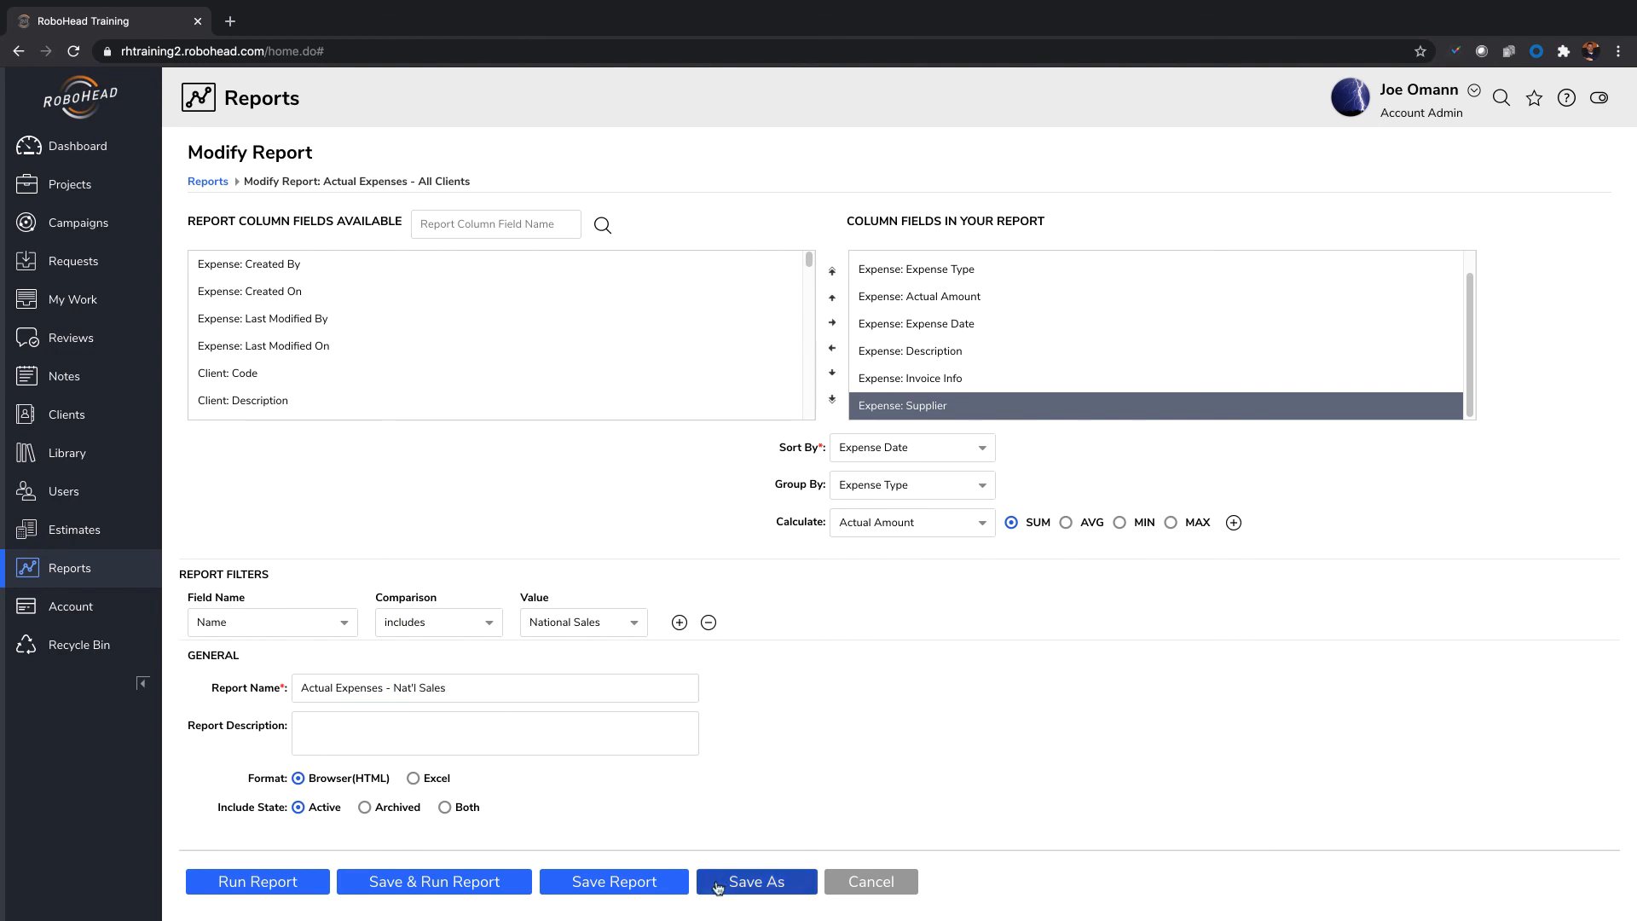
click(723, 883)
click(691, 501)
text(Actual Expenses - Nat'l Sales)
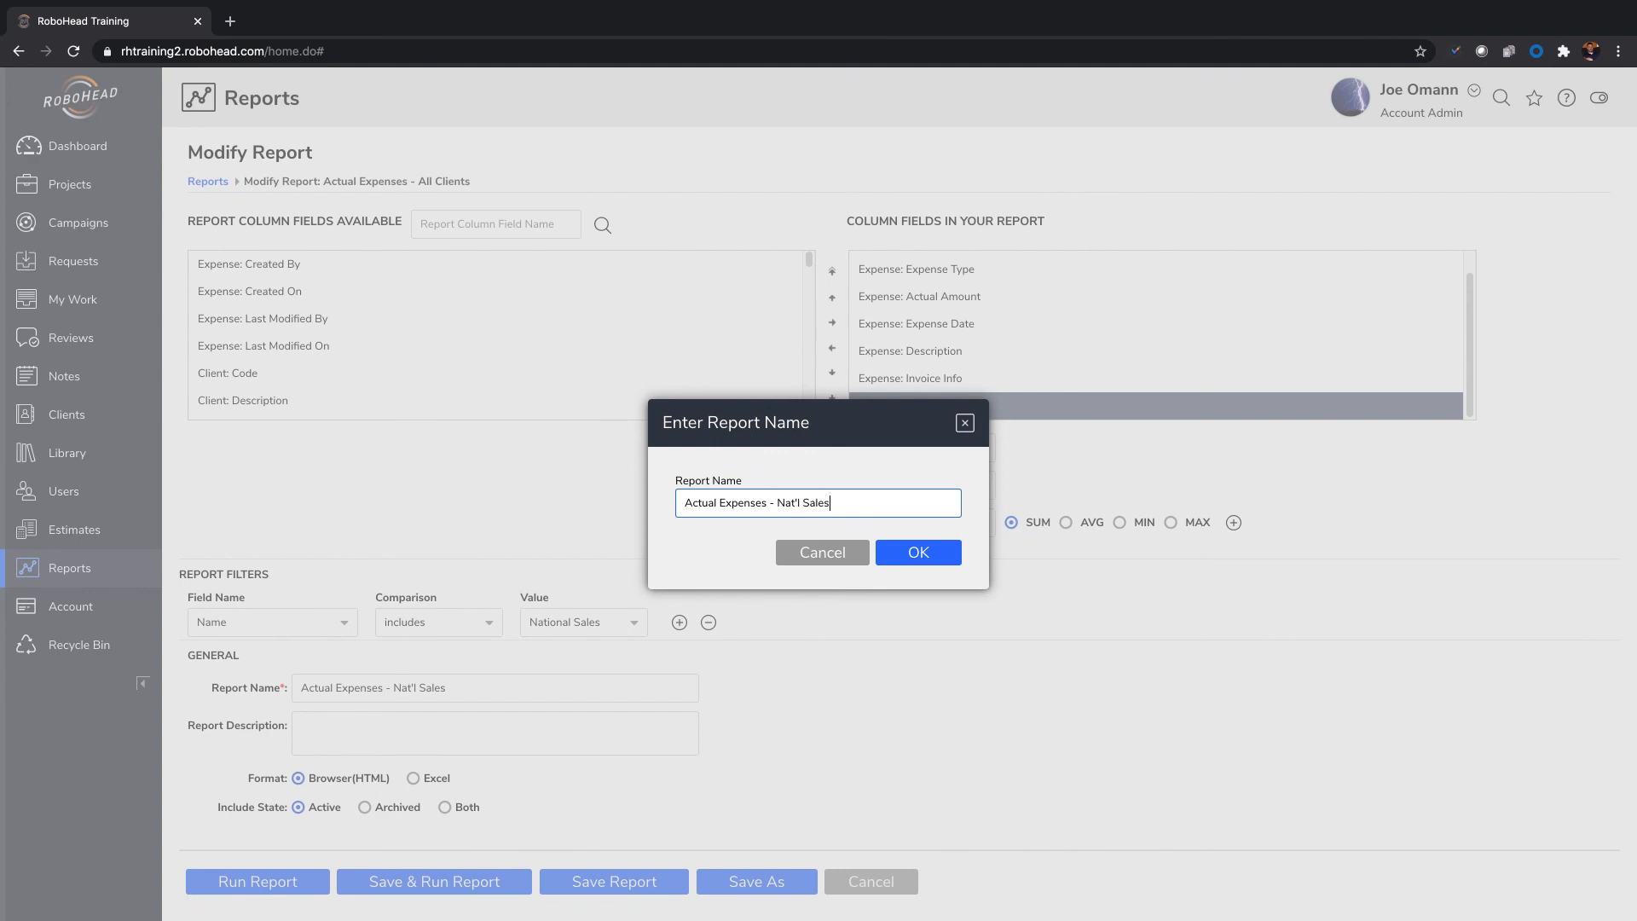
click(925, 552)
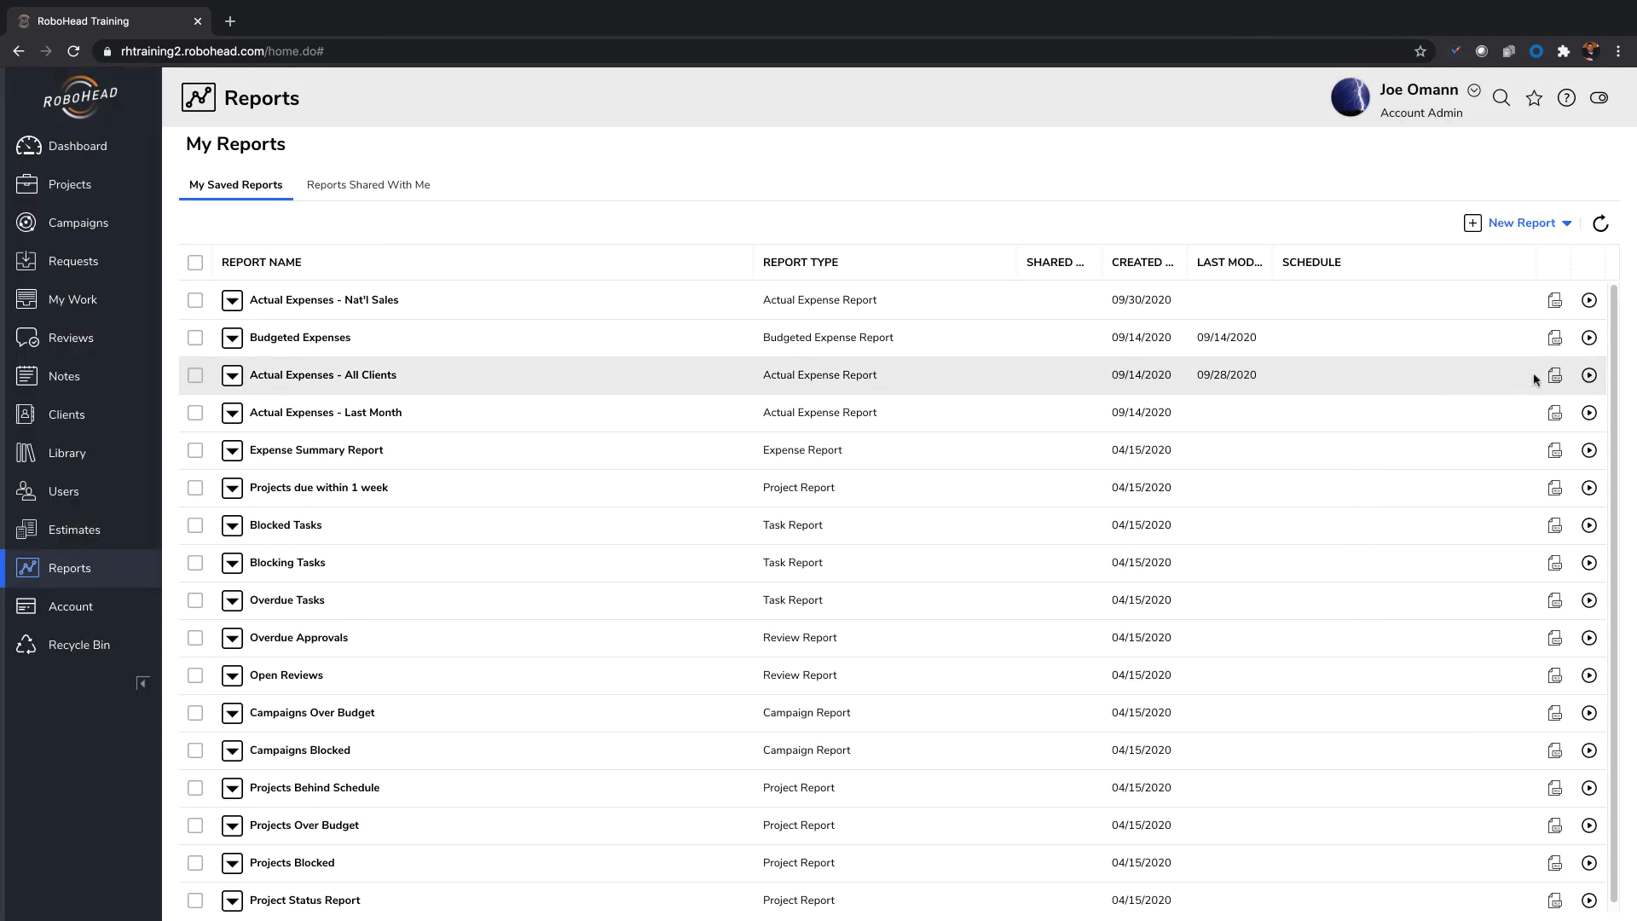
click(1589, 301)
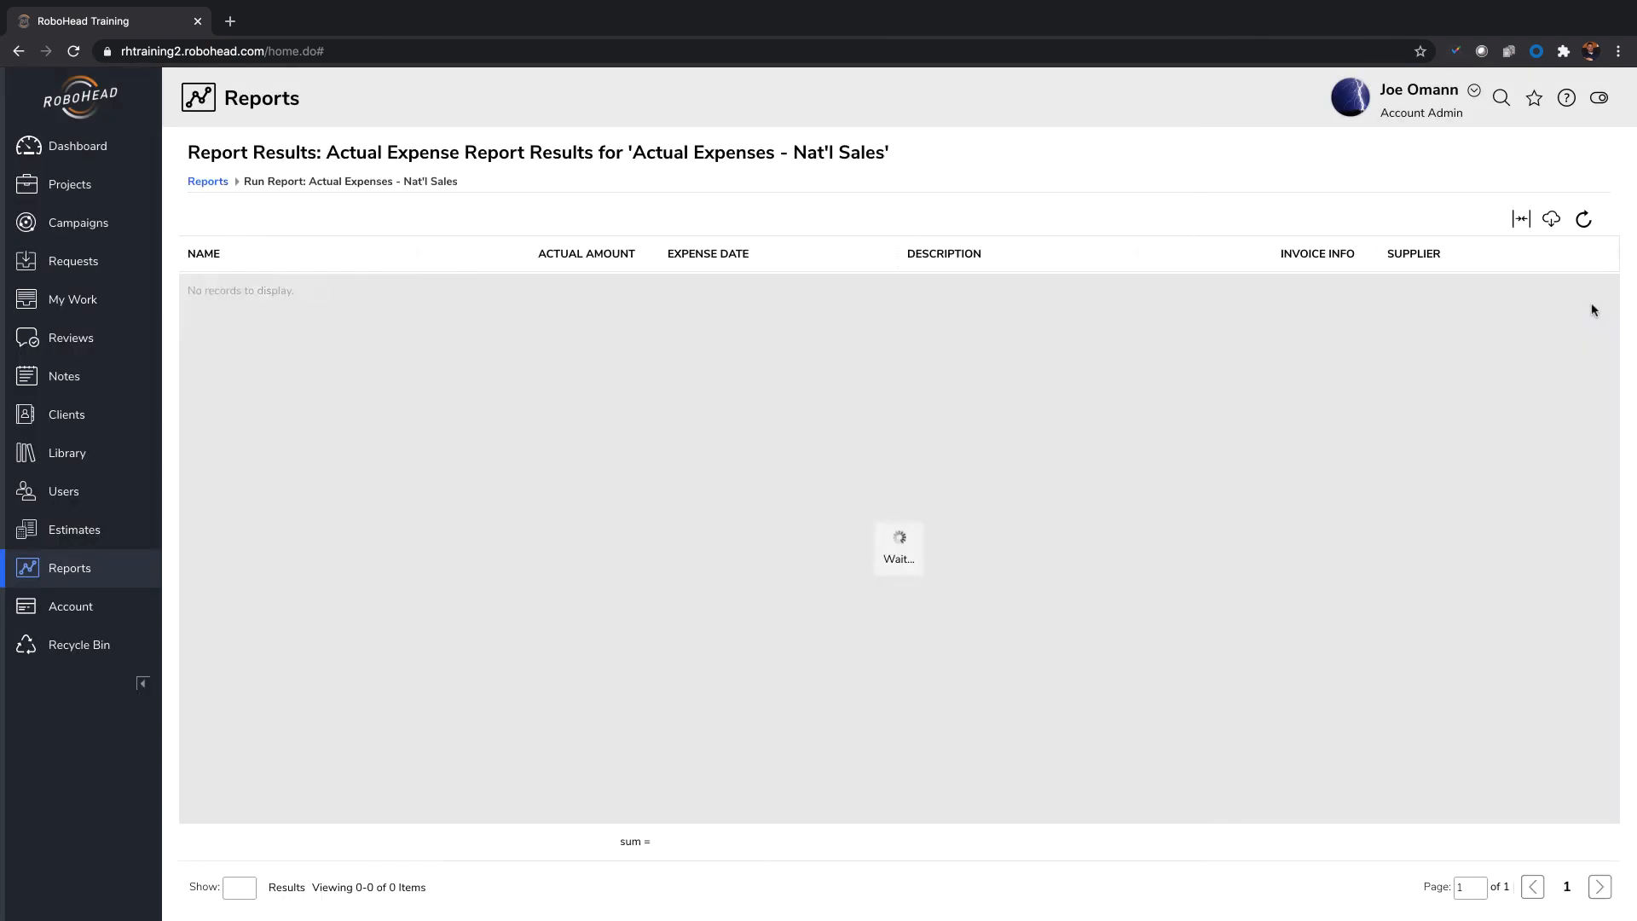